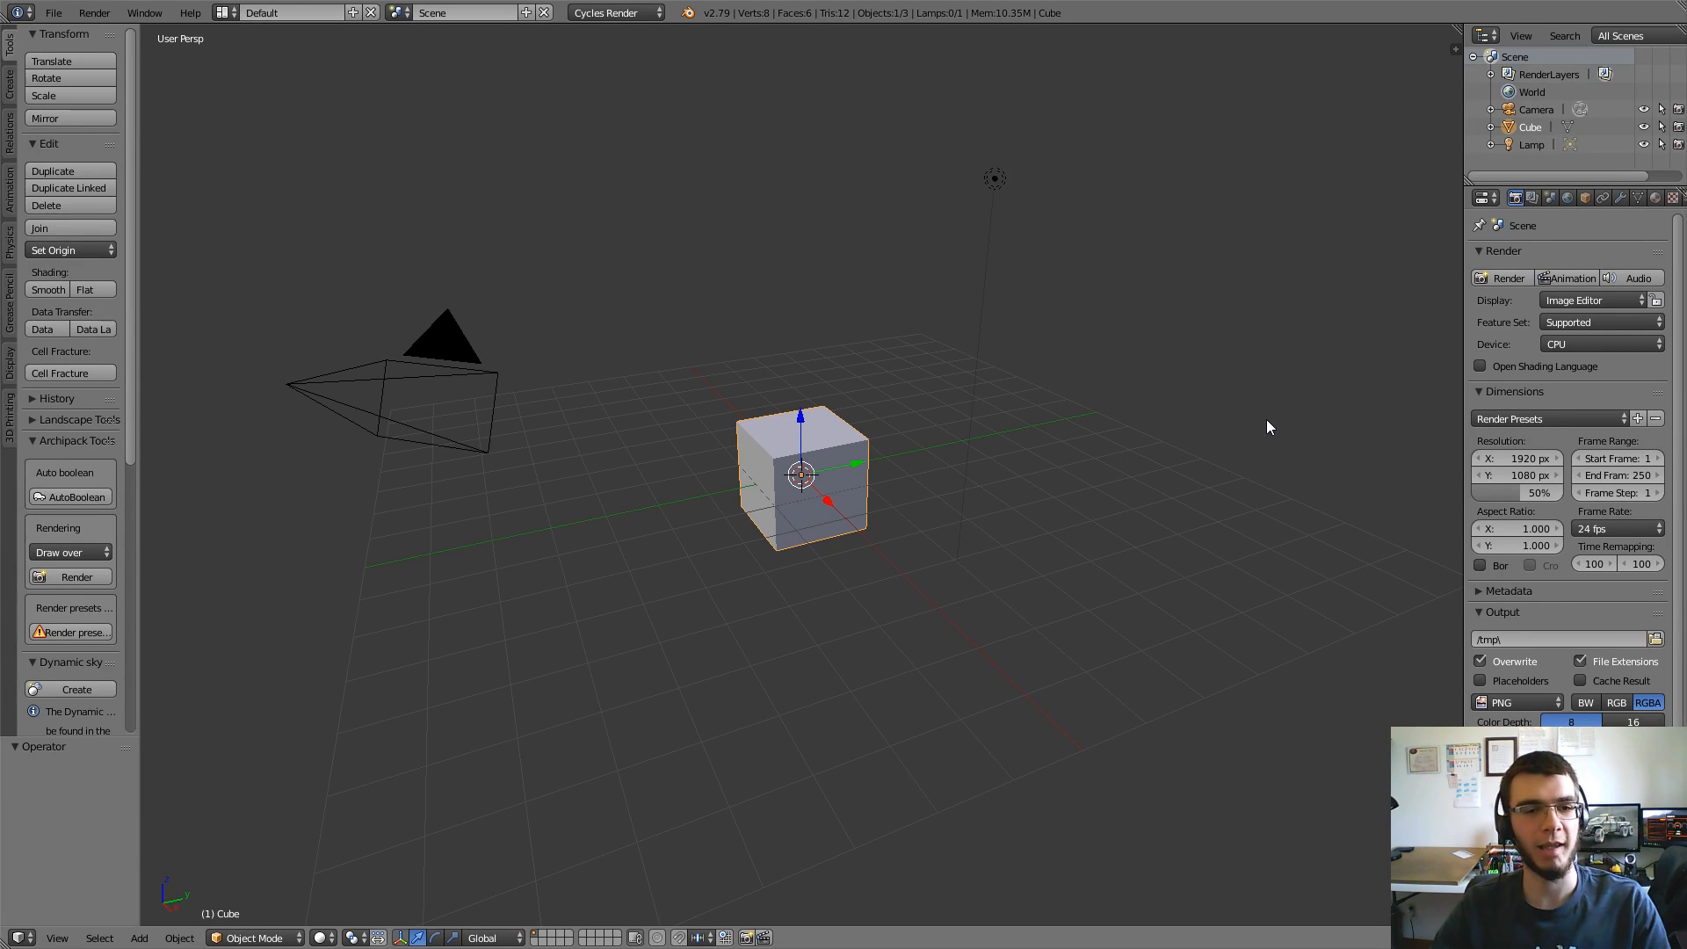
Step: Delete the default lamp and camera, leaving only the cube in the scene
{"action": "right_click", "coordinate": [993, 185]}
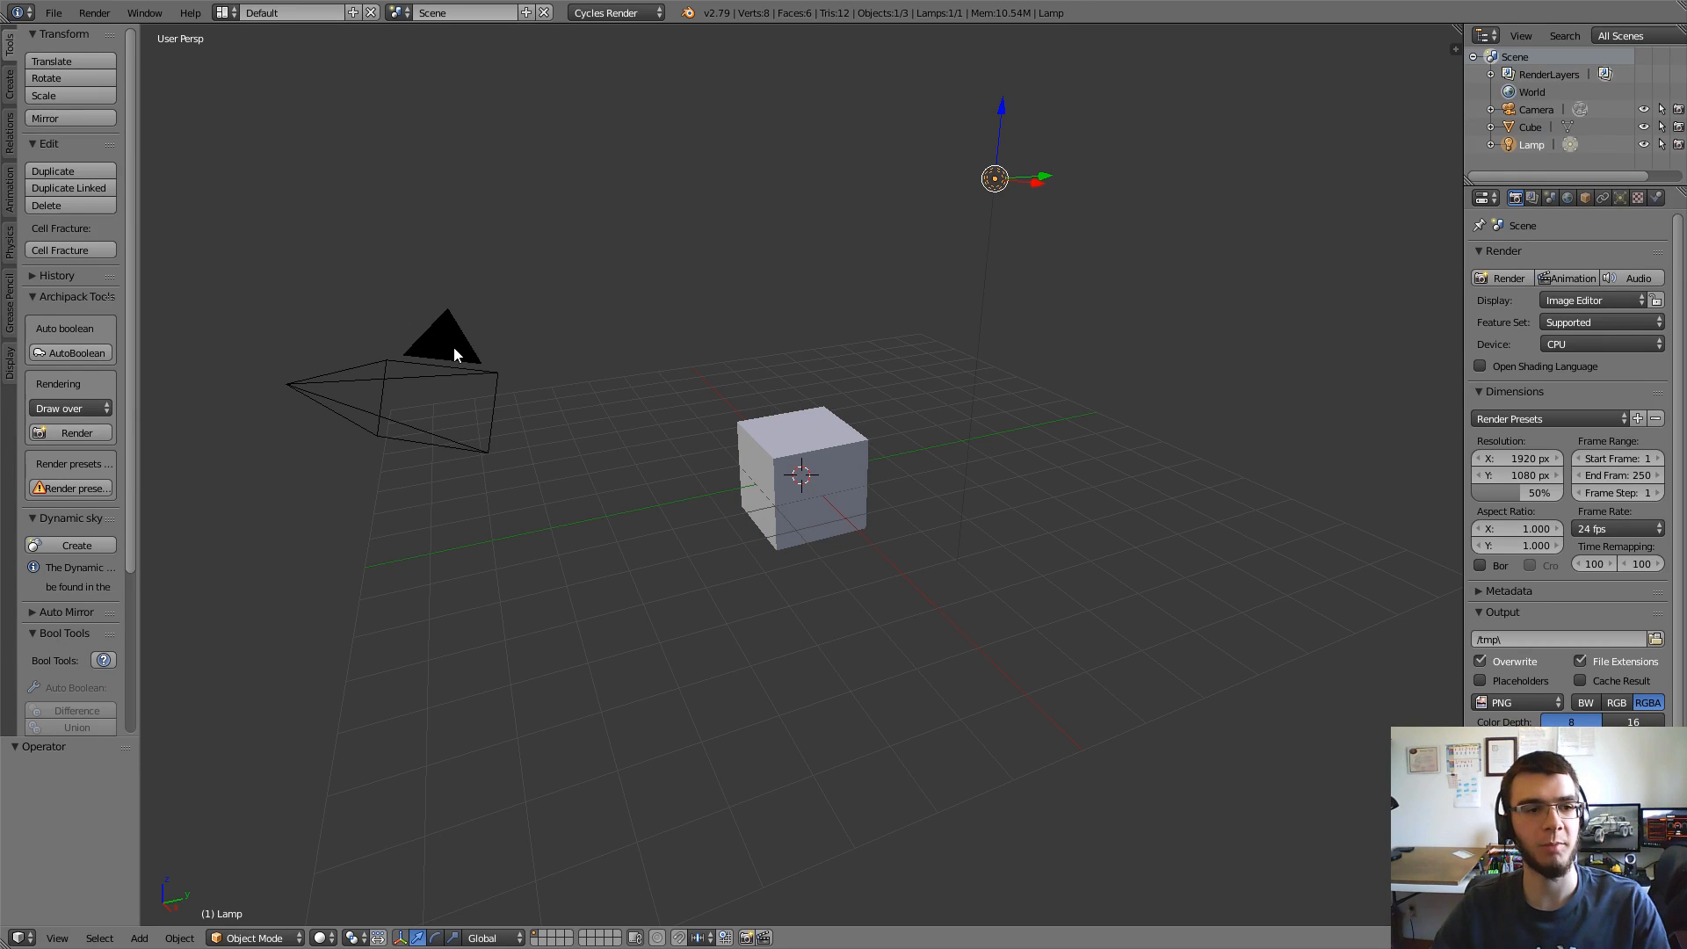
{"action": "right_click", "coordinate": [453, 346], "text": "shift"}
{"action": "key", "text": "x"}
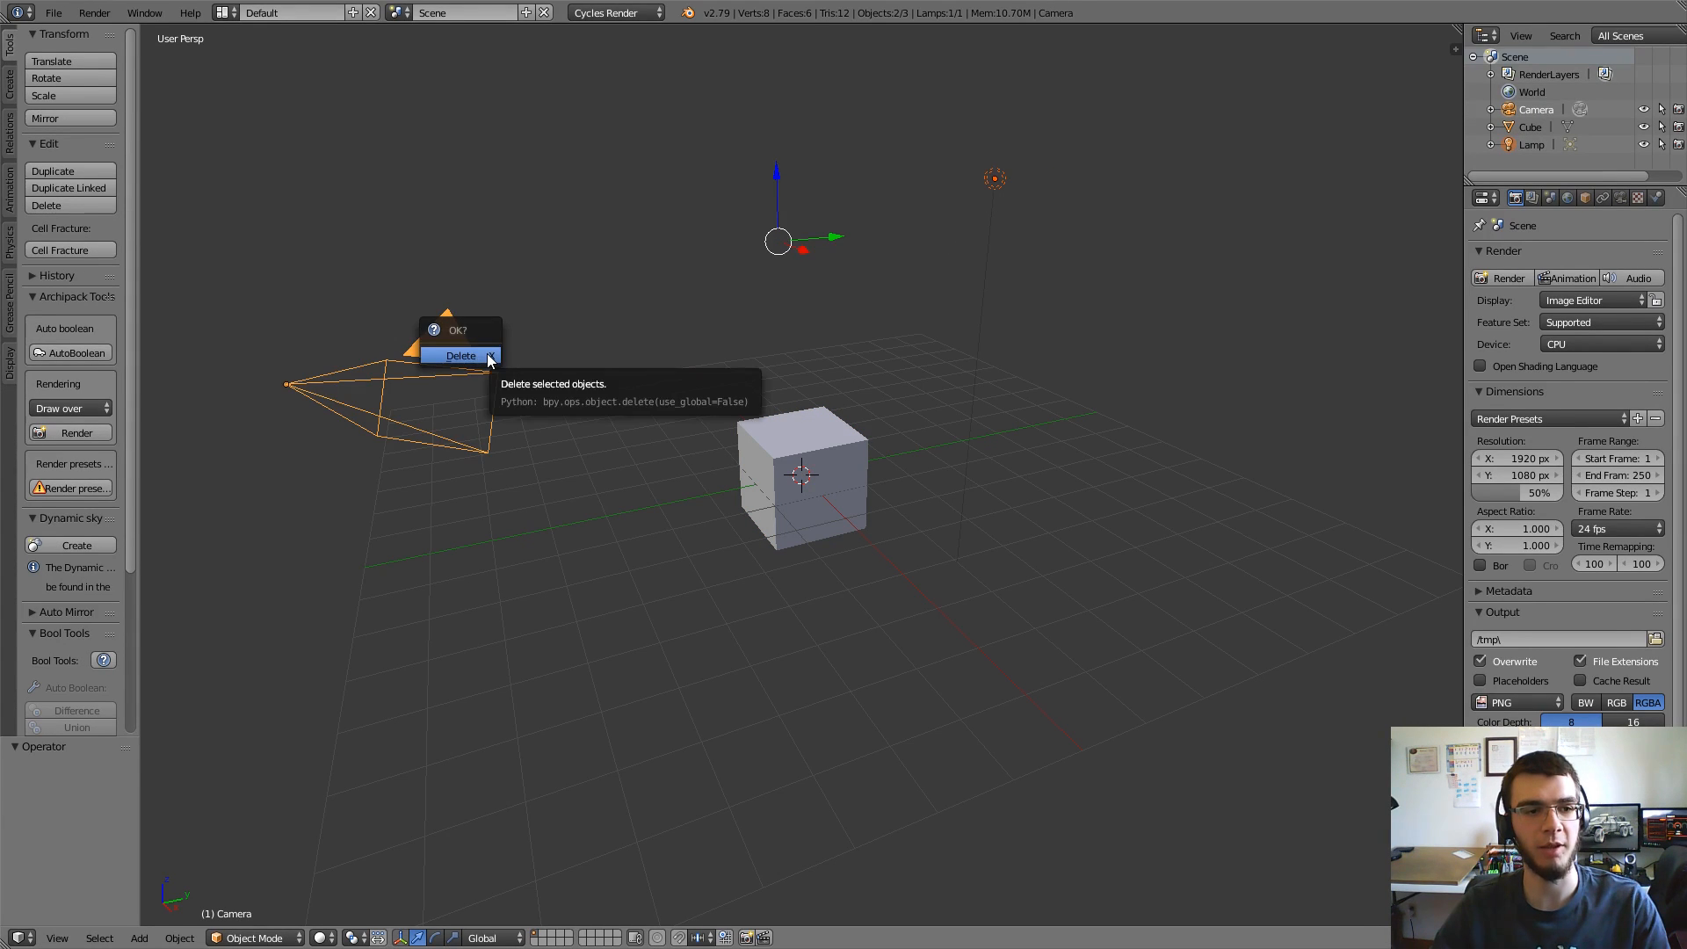
{"action": "left_click", "coordinate": [462, 356]}
Step: Widen the cube's mesh in Edit Mode by scaling it about 5.895 times in X and Y, leaving Z locked
{"action": "right_click", "coordinate": [837, 475]}
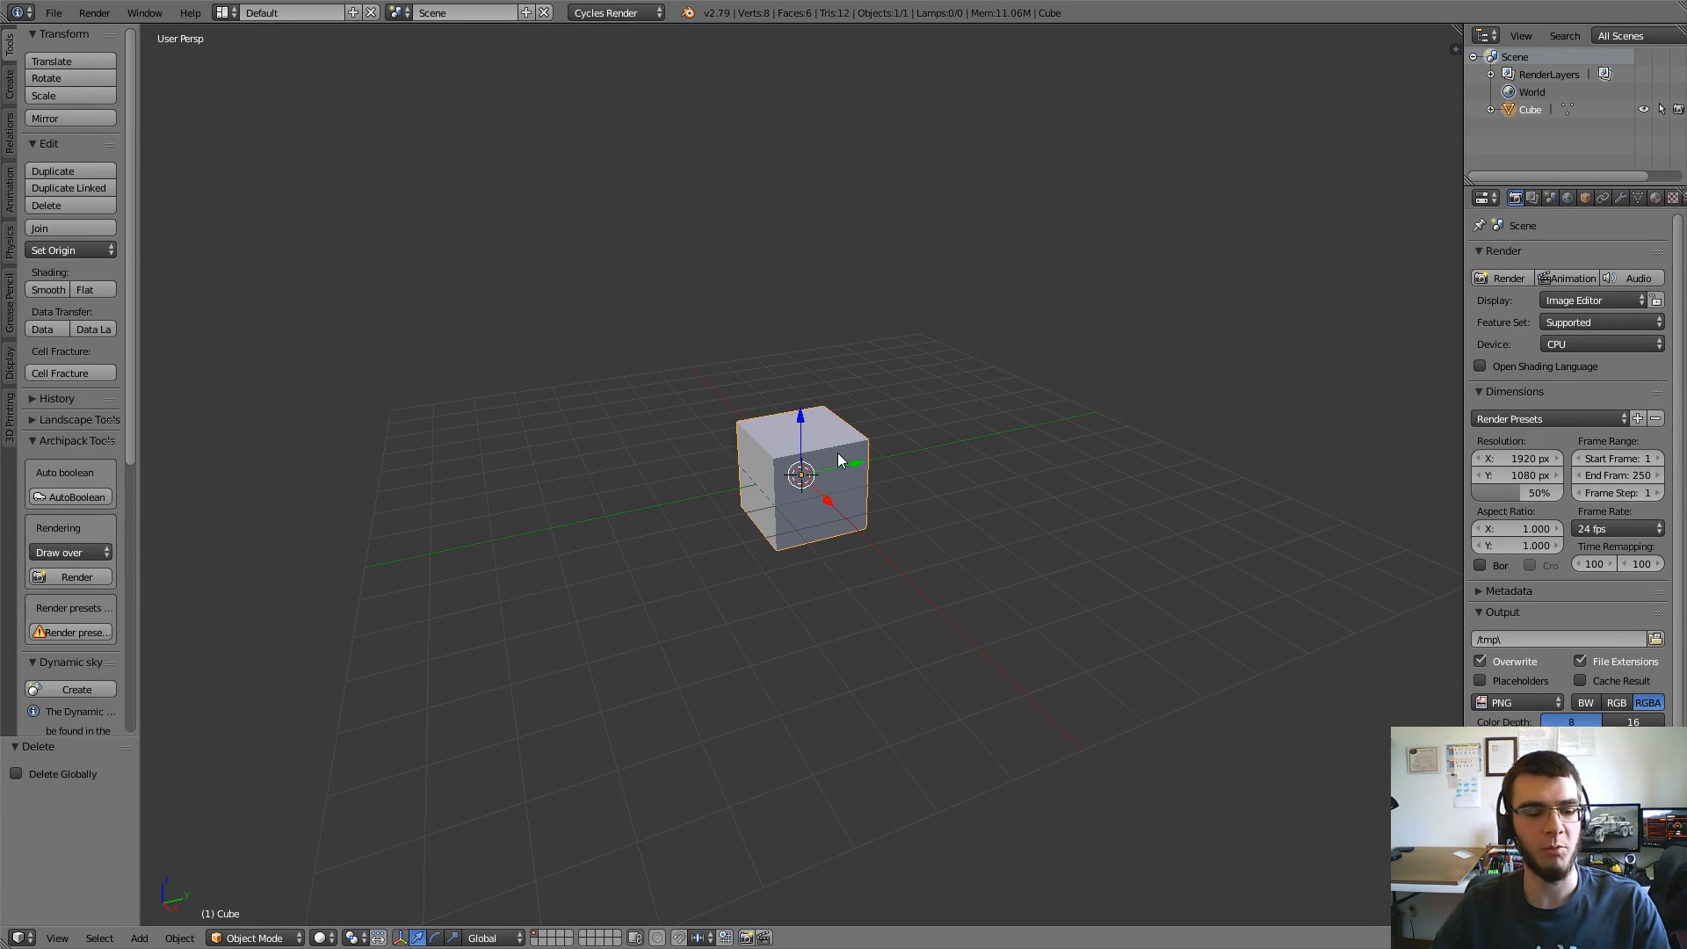
{"action": "key", "text": "Tab"}
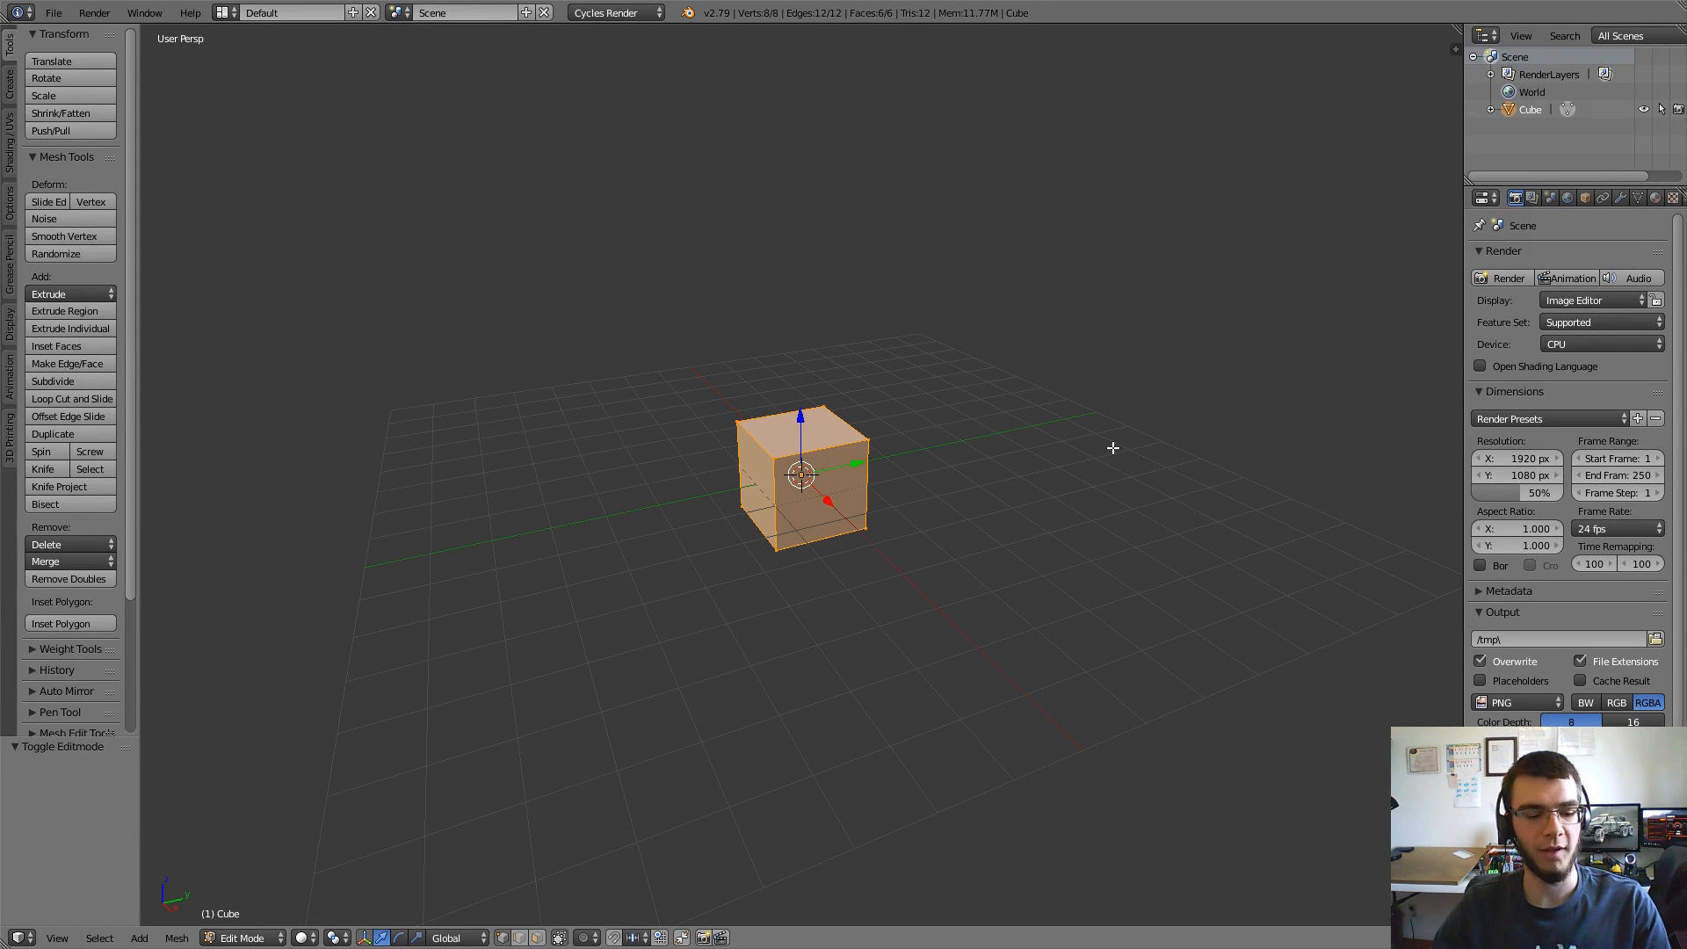
{"action": "key", "text": "s"}
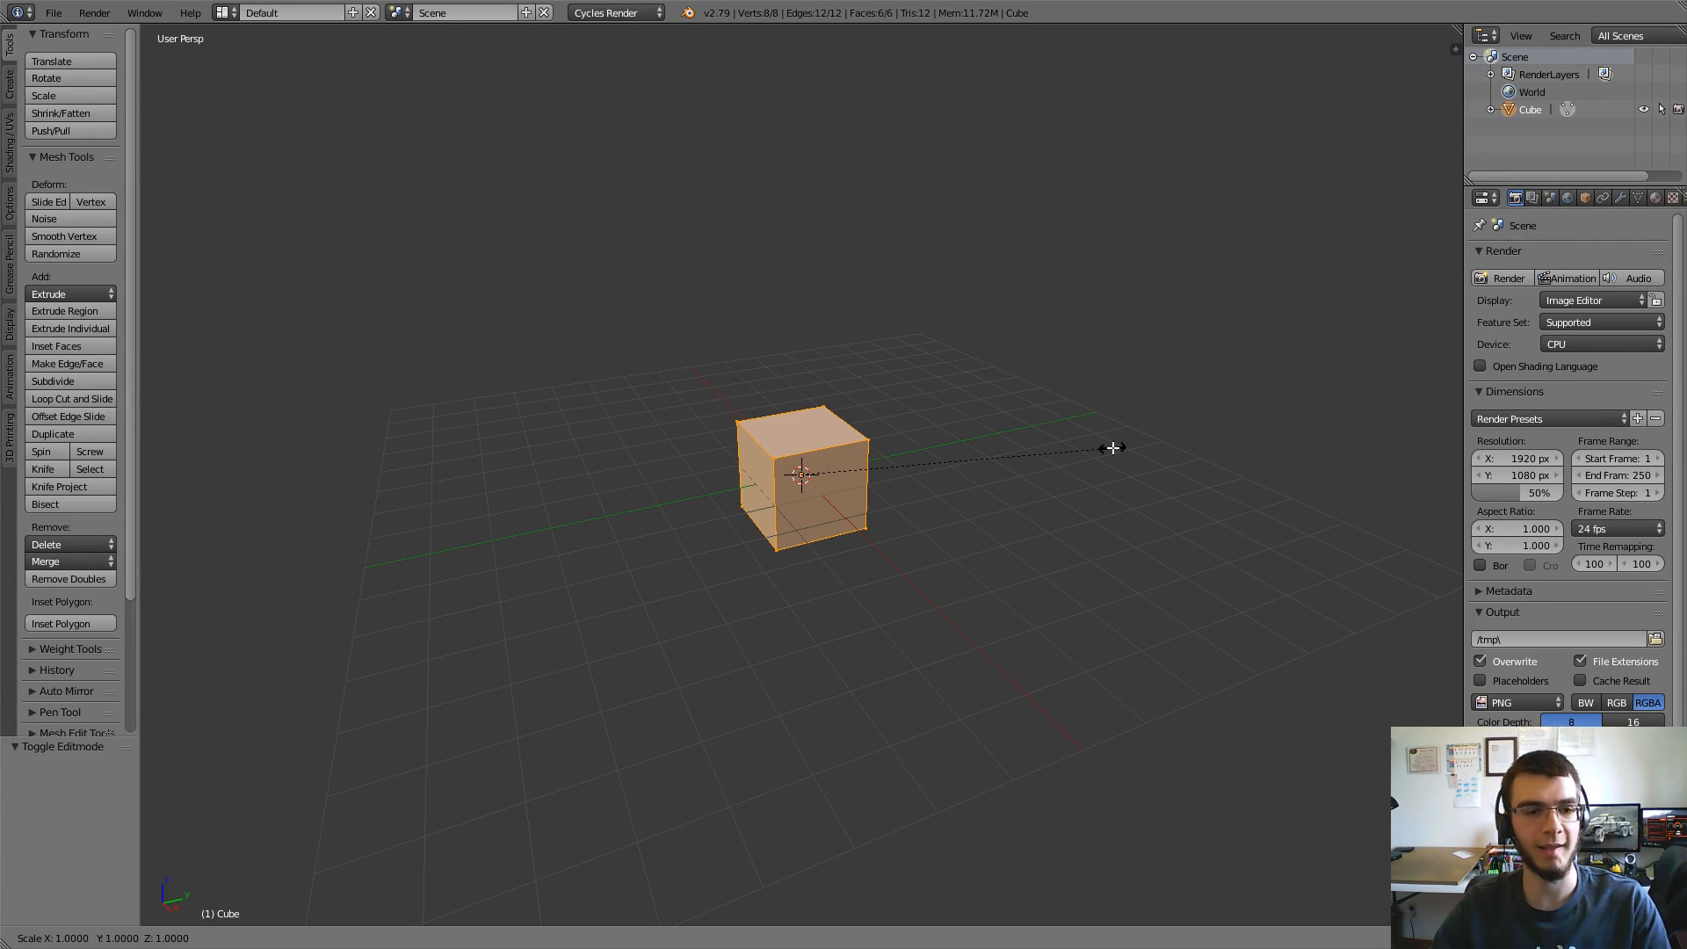
{"action": "key", "text": "shift+z"}
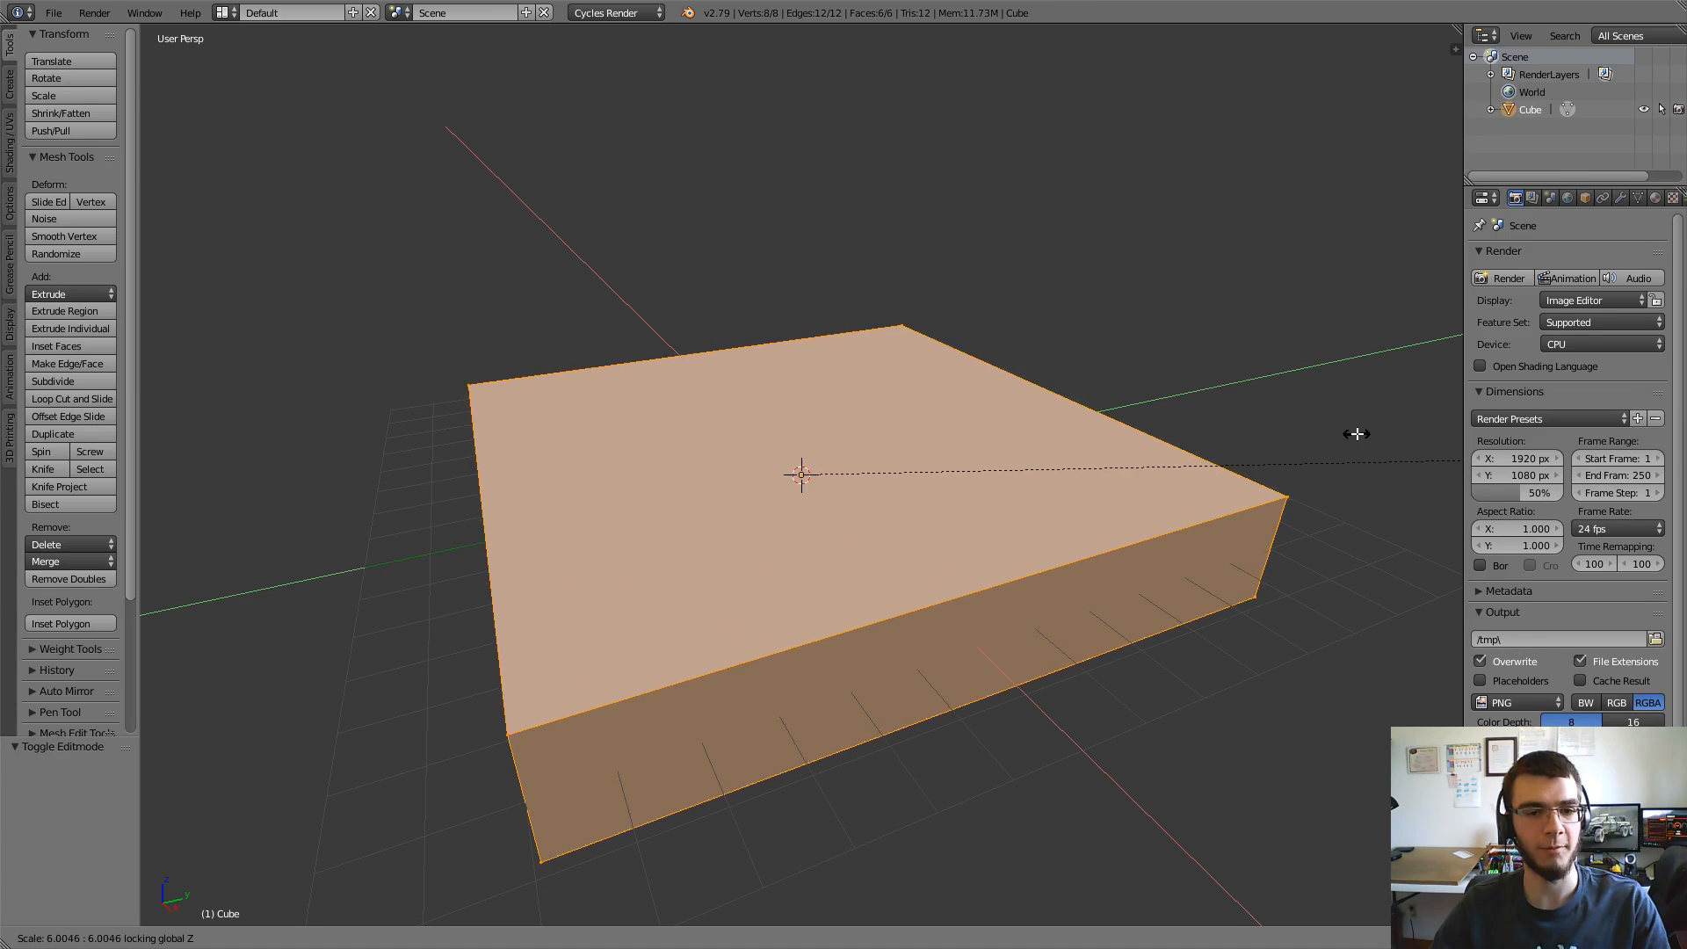
{"action": "left_click", "coordinate": [1323, 432]}
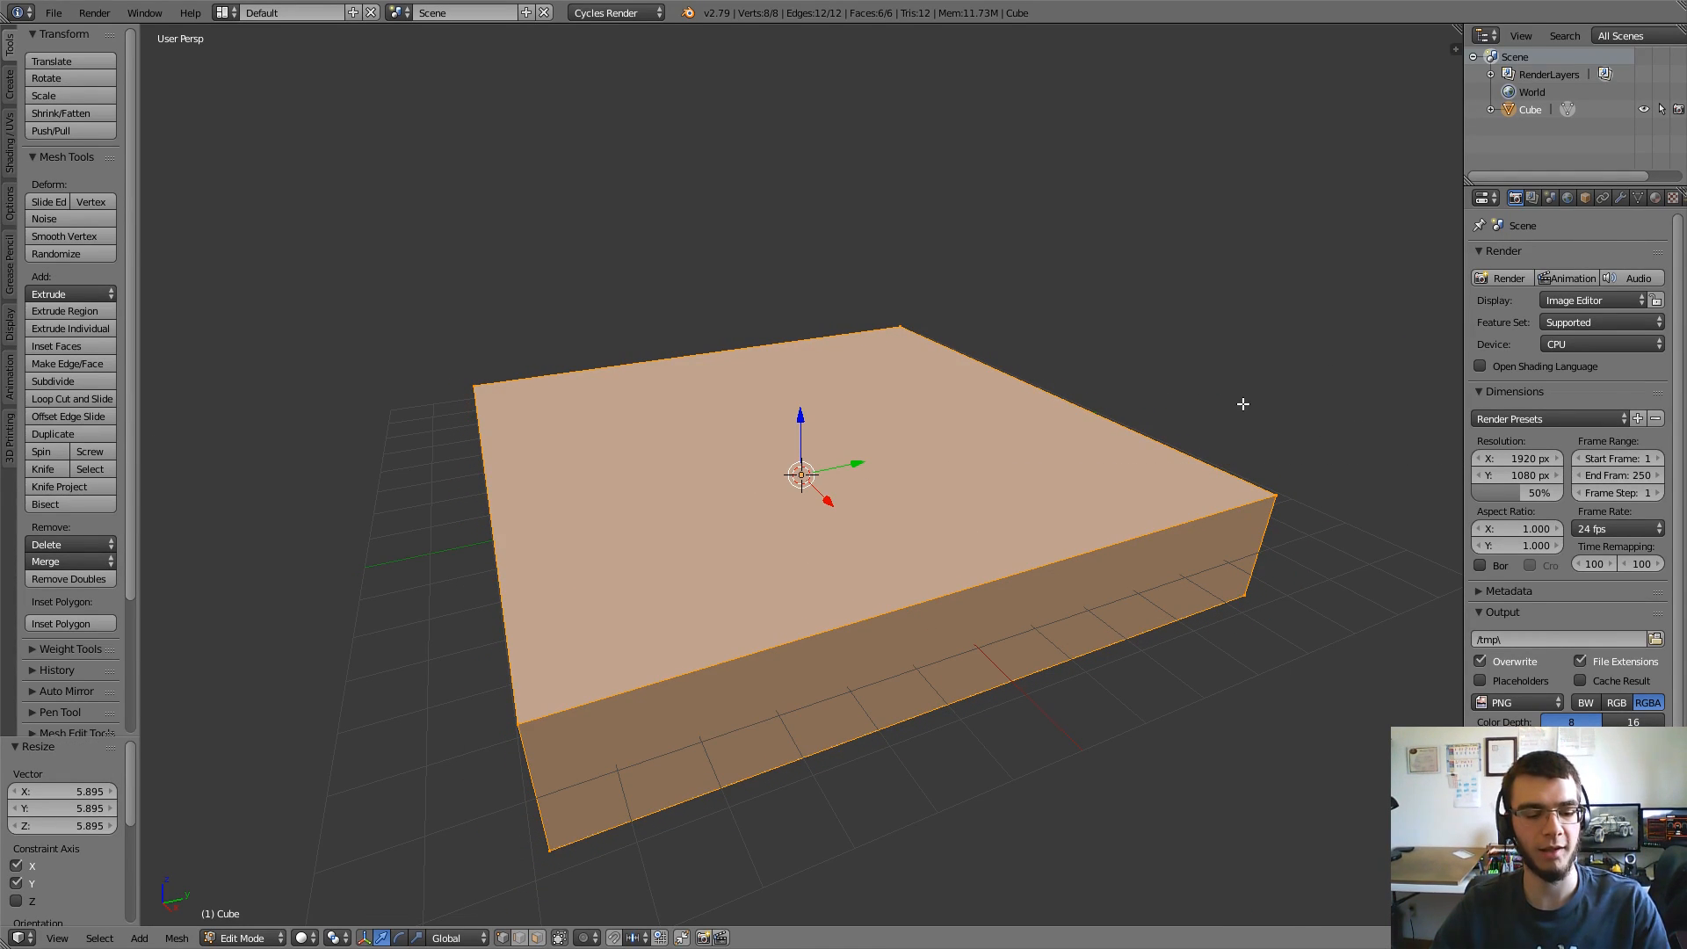
Step: Flatten the widened cube into a slab by scaling its mesh to about 0.434 along Z, and return to Object Mode
{"action": "key", "text": "s"}
{"action": "key", "text": "z"}
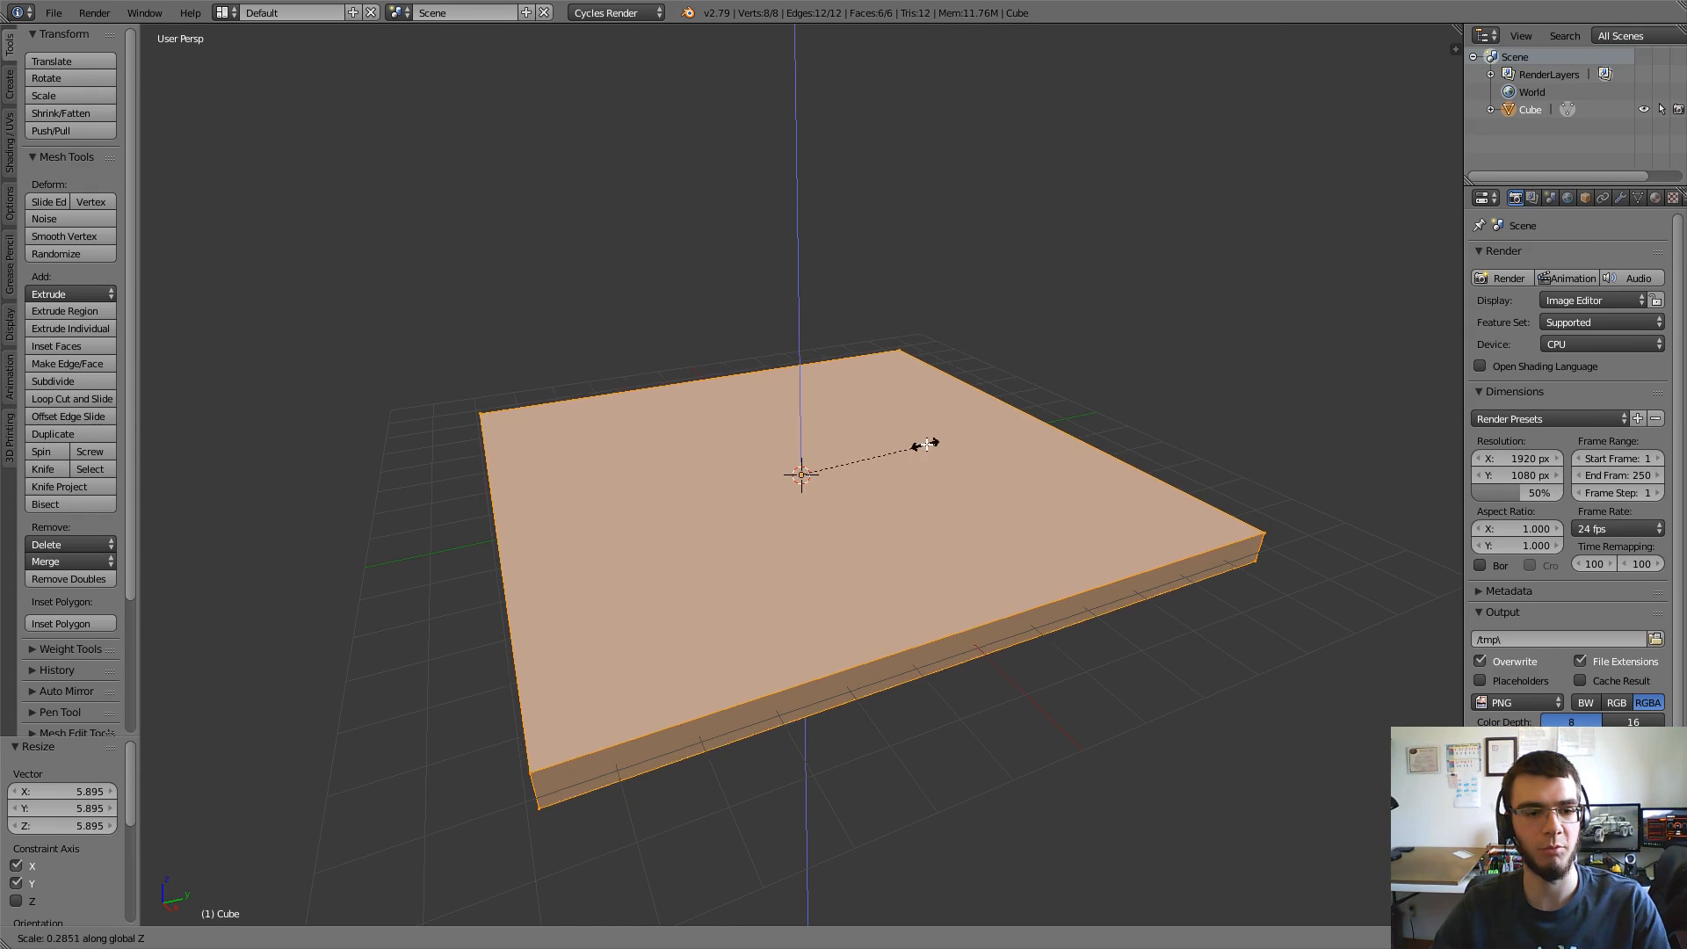
{"action": "left_click", "coordinate": [984, 437]}
{"action": "middle_click_drag", "start_coordinate": [960, 440], "coordinate": [882, 531]}
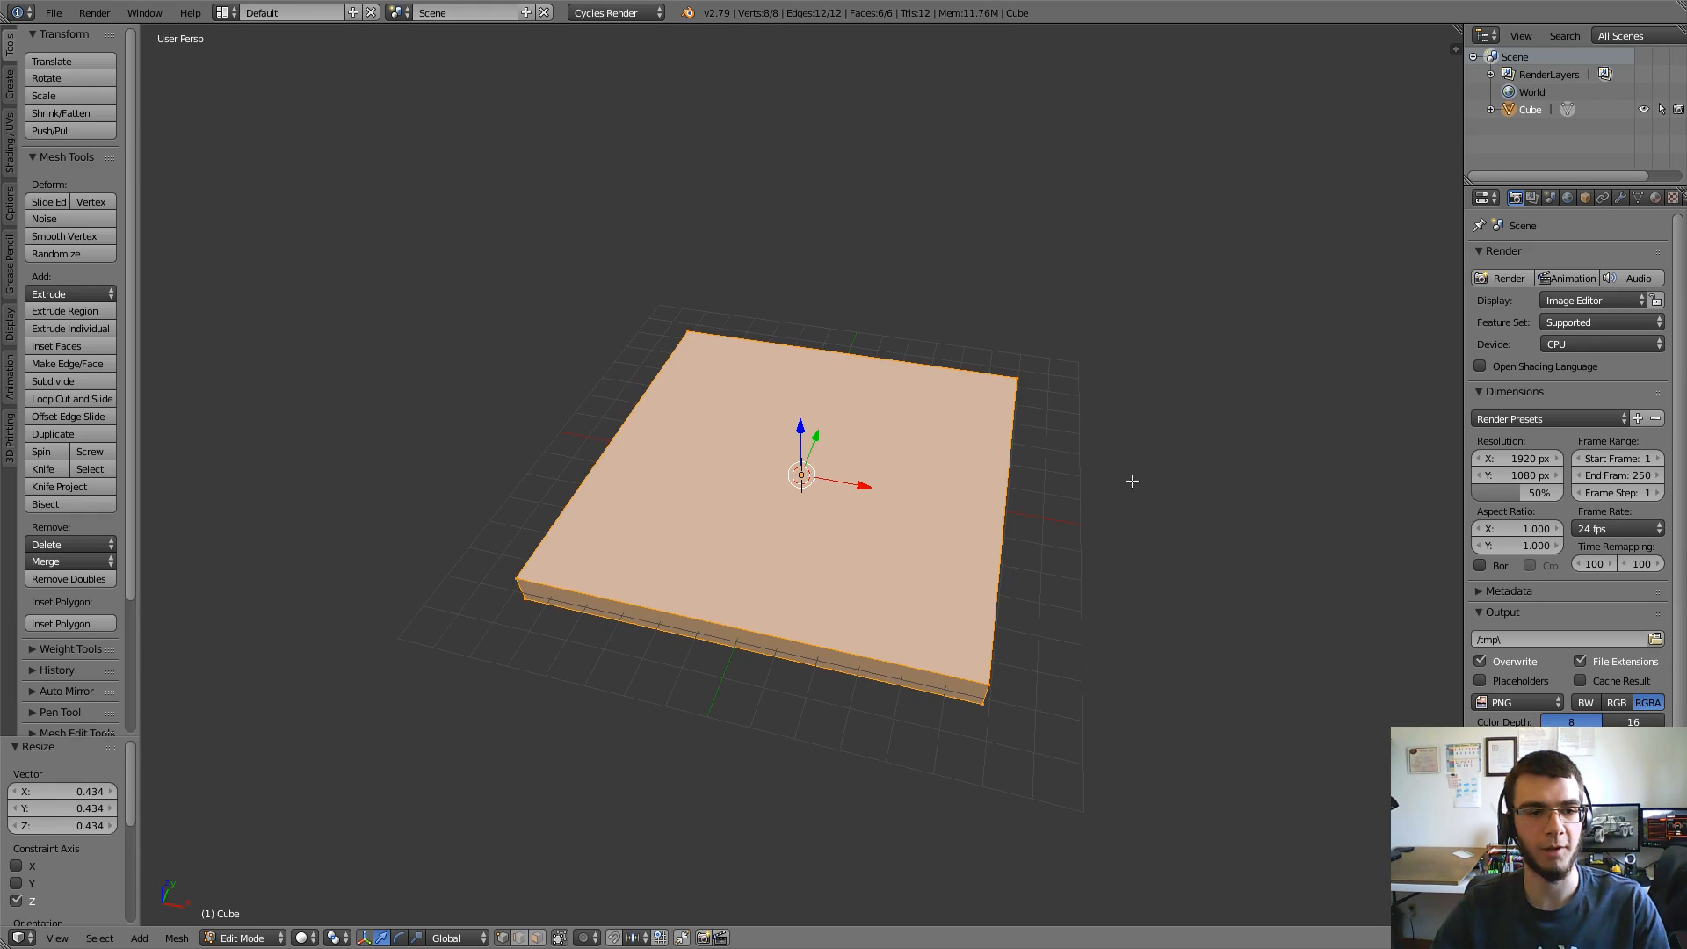
{"action": "key", "text": "Tab"}
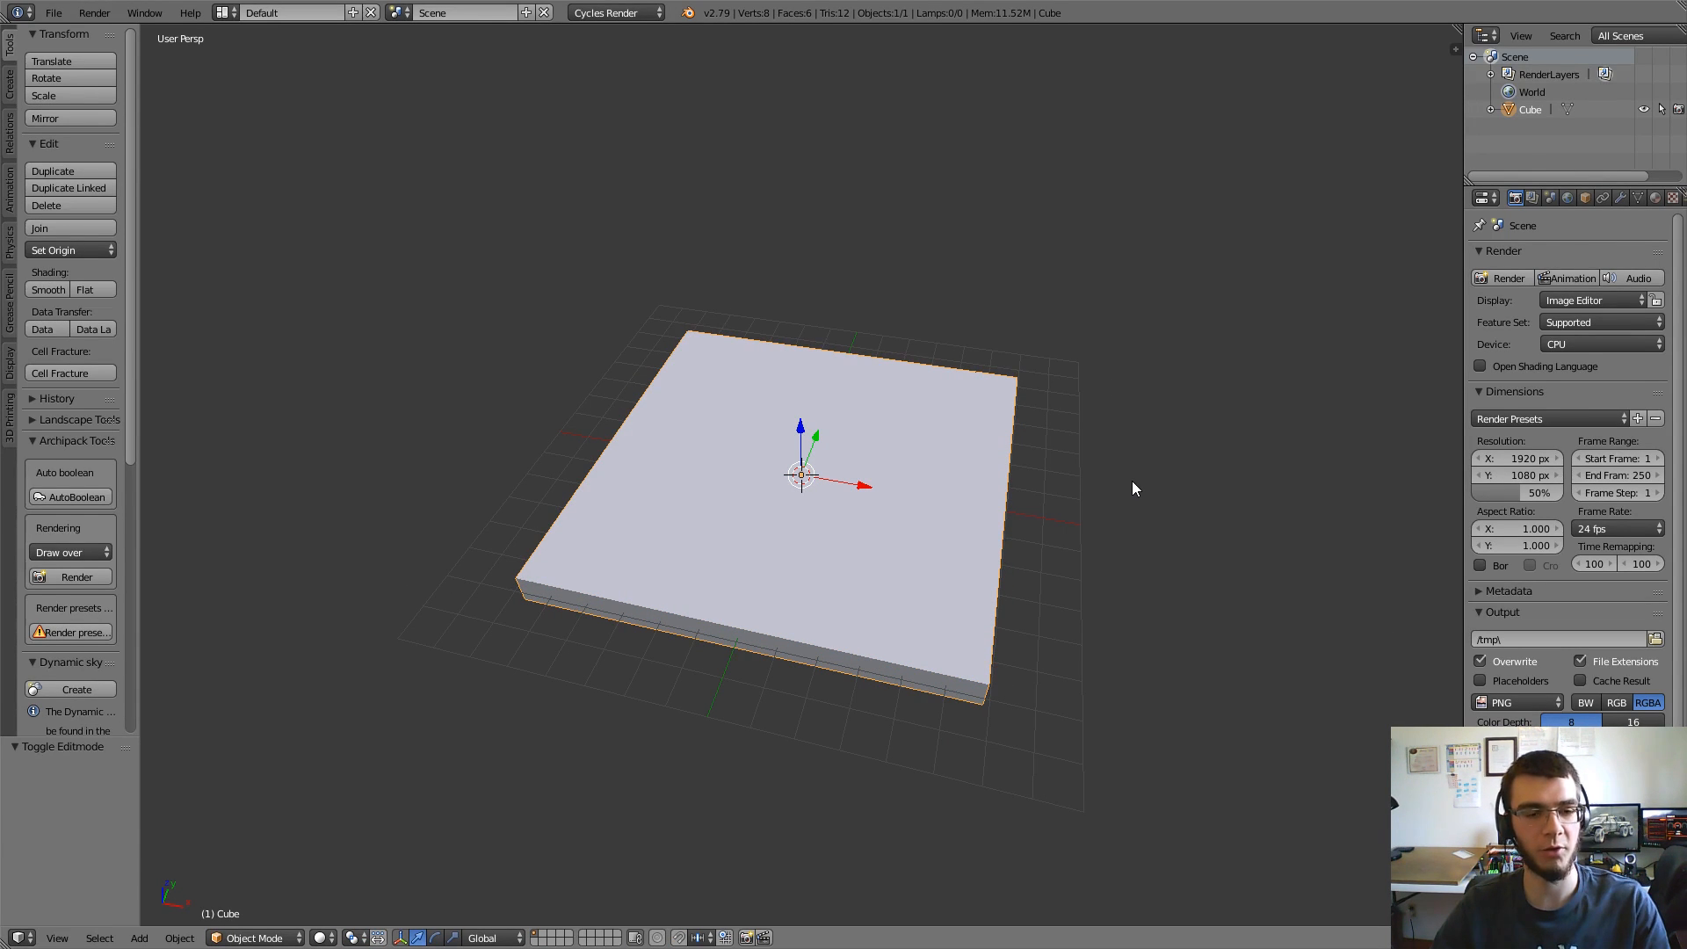
Step: Add a text object to the scene
{"action": "key", "text": "shift+a"}
{"action": "mouse_move", "coordinate": [1132, 483]}
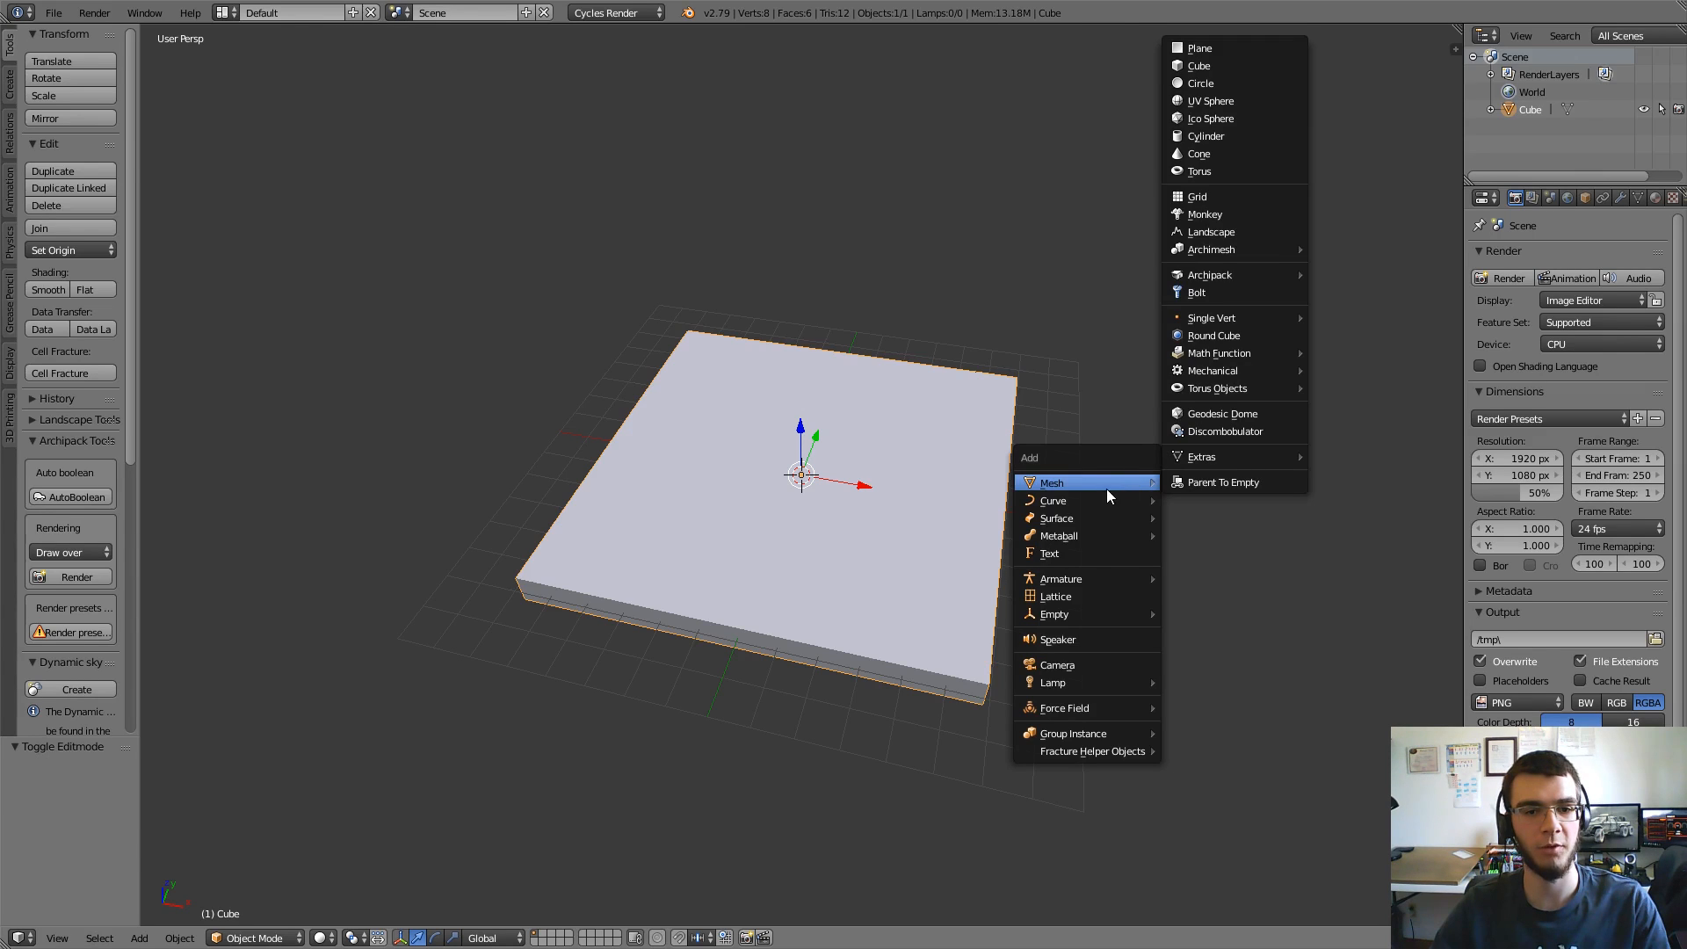
{"action": "mouse_move", "coordinate": [1062, 540]}
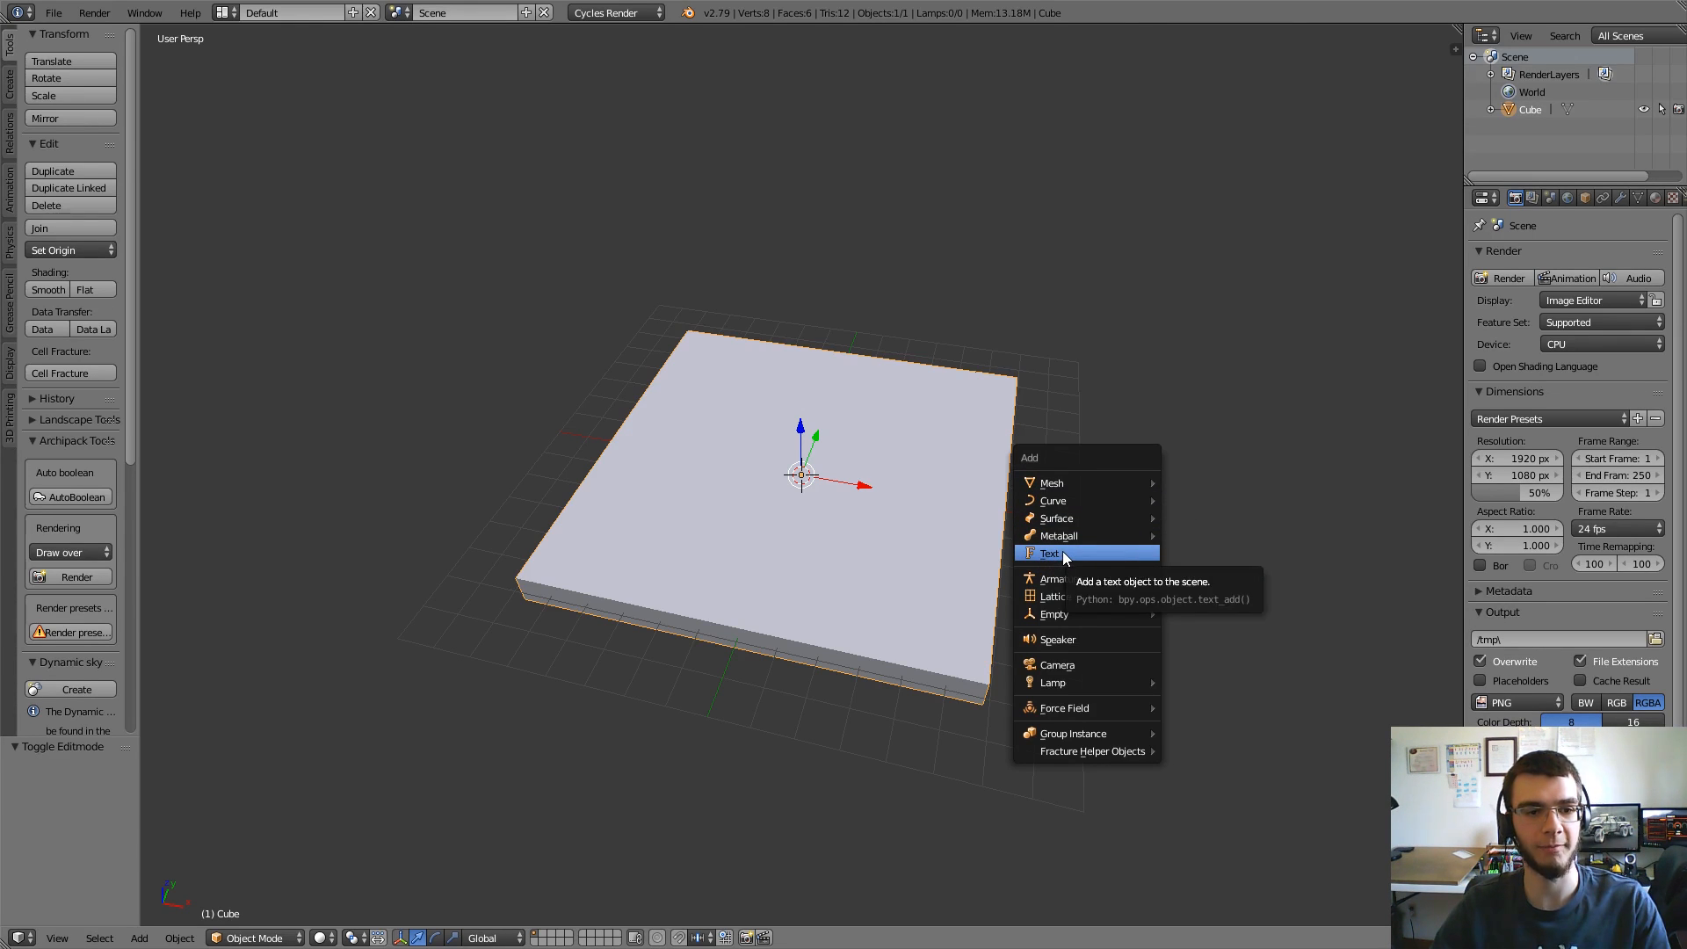
{"action": "left_click", "coordinate": [1063, 552]}
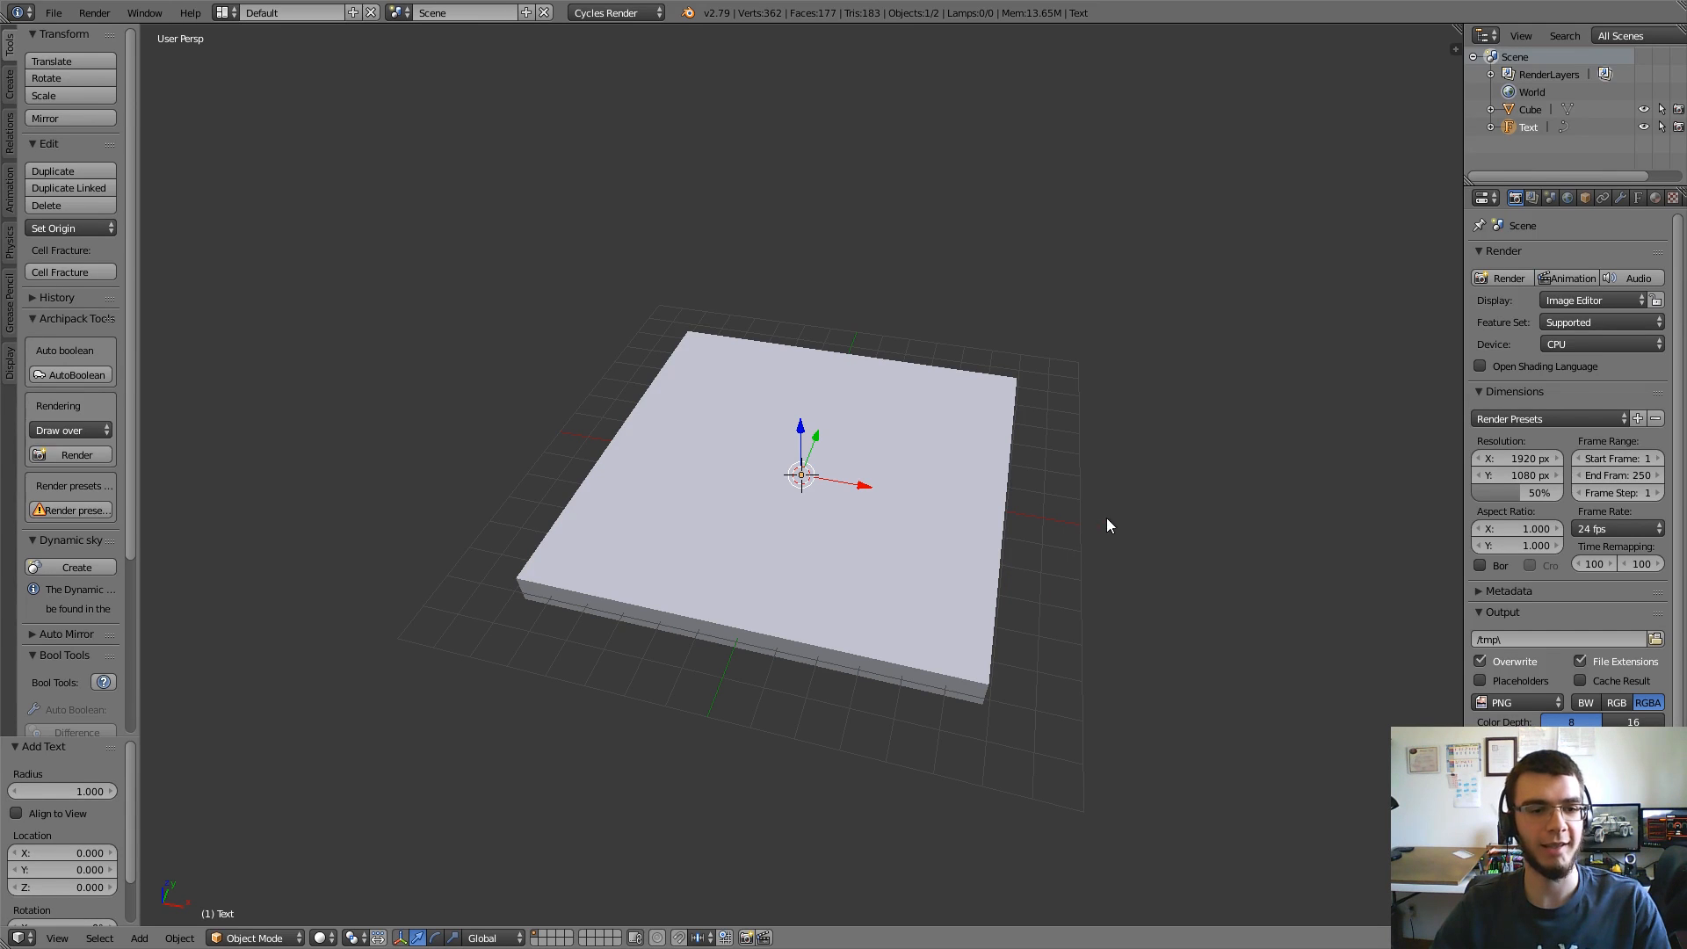
Step: Raise the text about 1.134 along Z so it sits above the slab, using wireframe display to reach it
{"action": "key", "text": "z"}
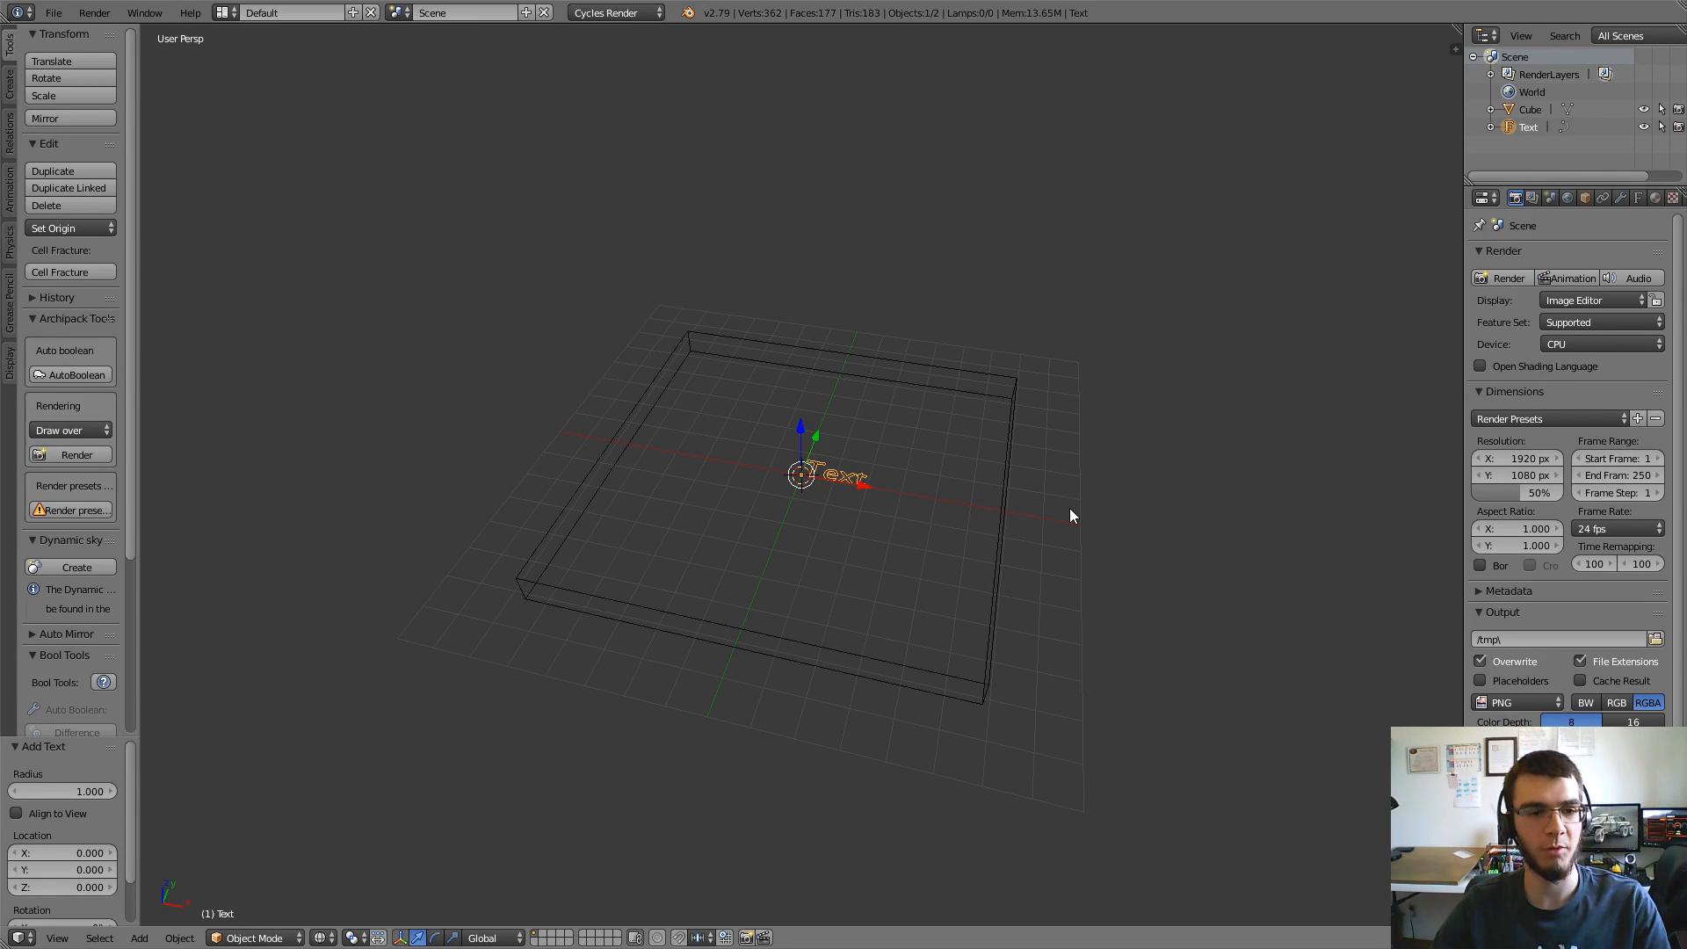
{"action": "mouse_move", "coordinate": [786, 422]}
{"action": "middle_mouse_down"}
{"action": "mouse_move", "coordinate": [817, 413]}
{"action": "mouse_move", "coordinate": [878, 488]}
{"action": "mouse_move", "coordinate": [781, 407]}
{"action": "mouse_move", "coordinate": [770, 371]}
{"action": "middle_mouse_up"}
{"action": "scroll", "coordinate": [884, 488], "scroll_direction": "up", "scroll_amount": 8}
{"action": "scroll", "coordinate": [906, 489], "scroll_direction": "down", "scroll_amount": 5}
{"action": "left_click_drag", "start_coordinate": [804, 415], "coordinate": [801, 337]}
{"action": "mouse_move", "coordinate": [778, 346]}
{"action": "middle_mouse_down"}
{"action": "mouse_move", "coordinate": [814, 474]}
{"action": "mouse_move", "coordinate": [896, 505]}
{"action": "mouse_move", "coordinate": [1093, 528]}
{"action": "middle_mouse_up"}
{"action": "key", "text": "z"}
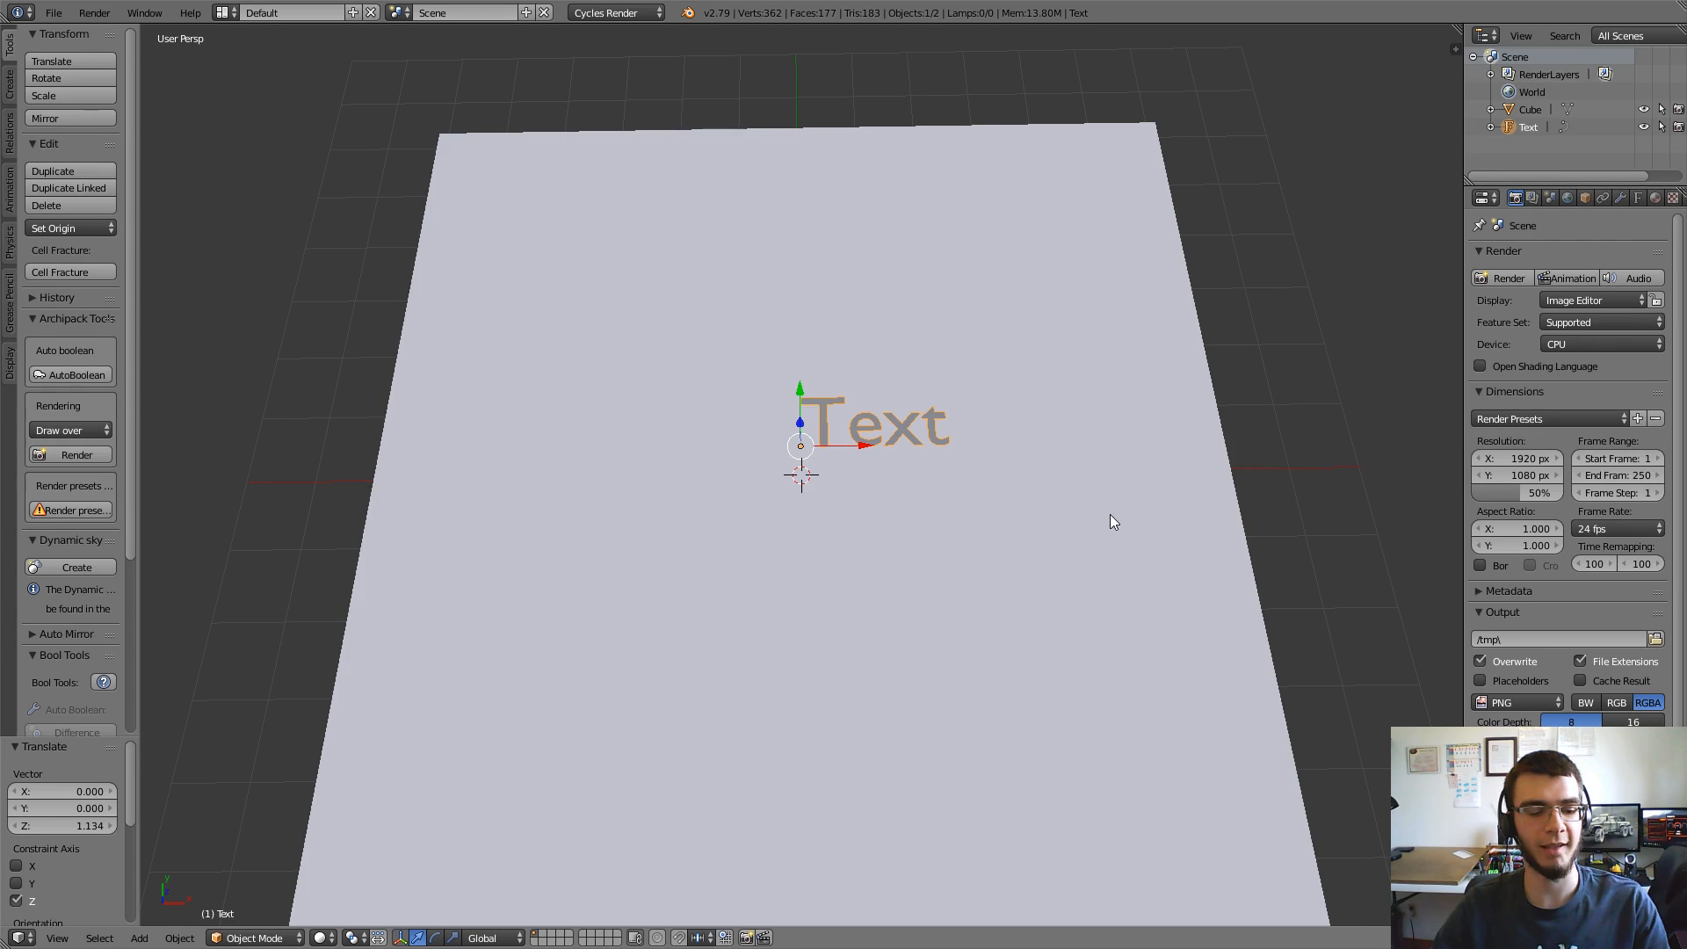
Step: Replace the text object's default wording with "techno_ralph" and return to Object Mode
{"action": "key", "text": "Tab"}
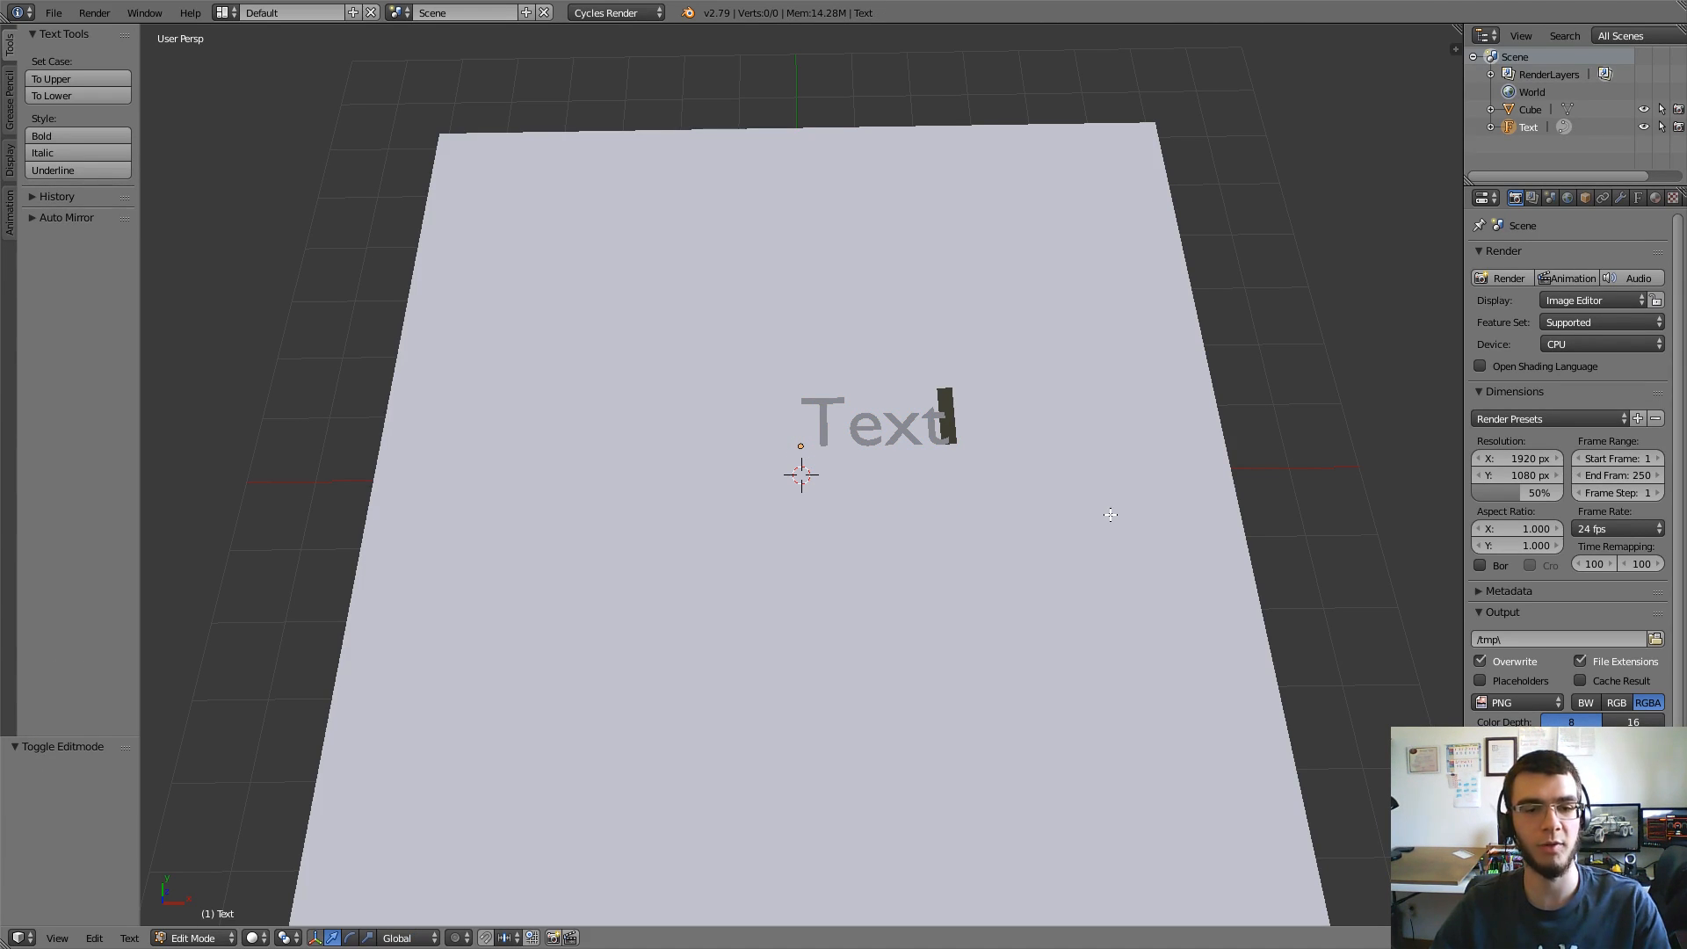
{"action": "key", "text": "BackSpace"}
{"action": "key", "text": "BackSpace"}
{"action": "key", "text": "BackSpace"}
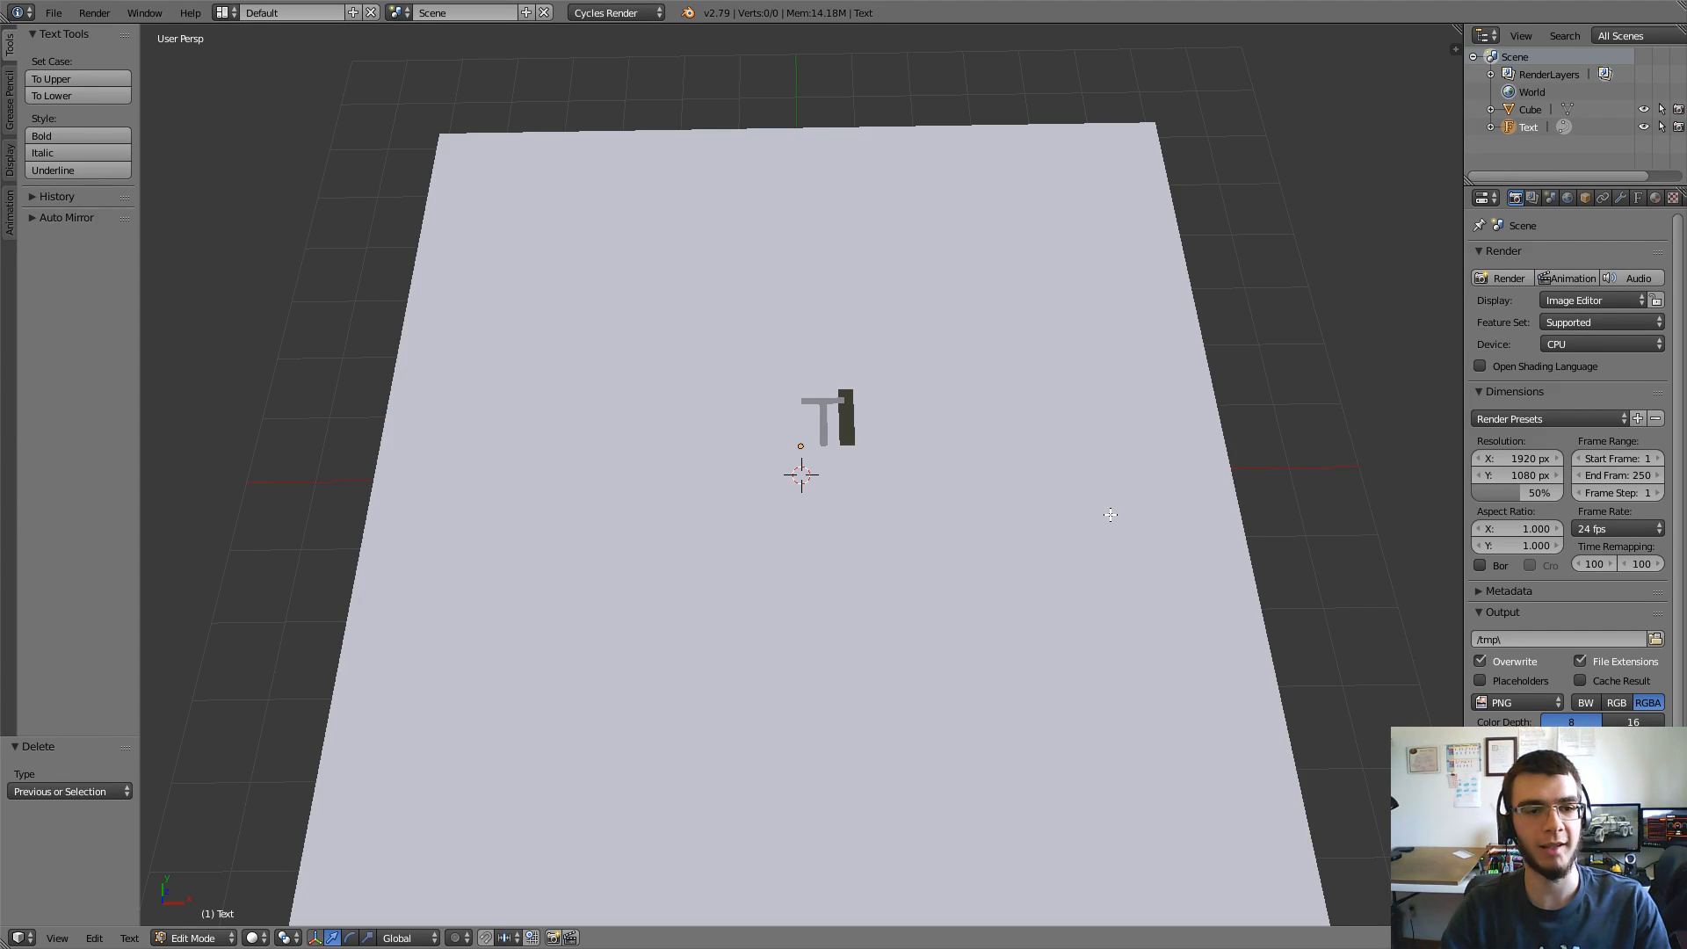
{"action": "key", "text": "BackSpace"}
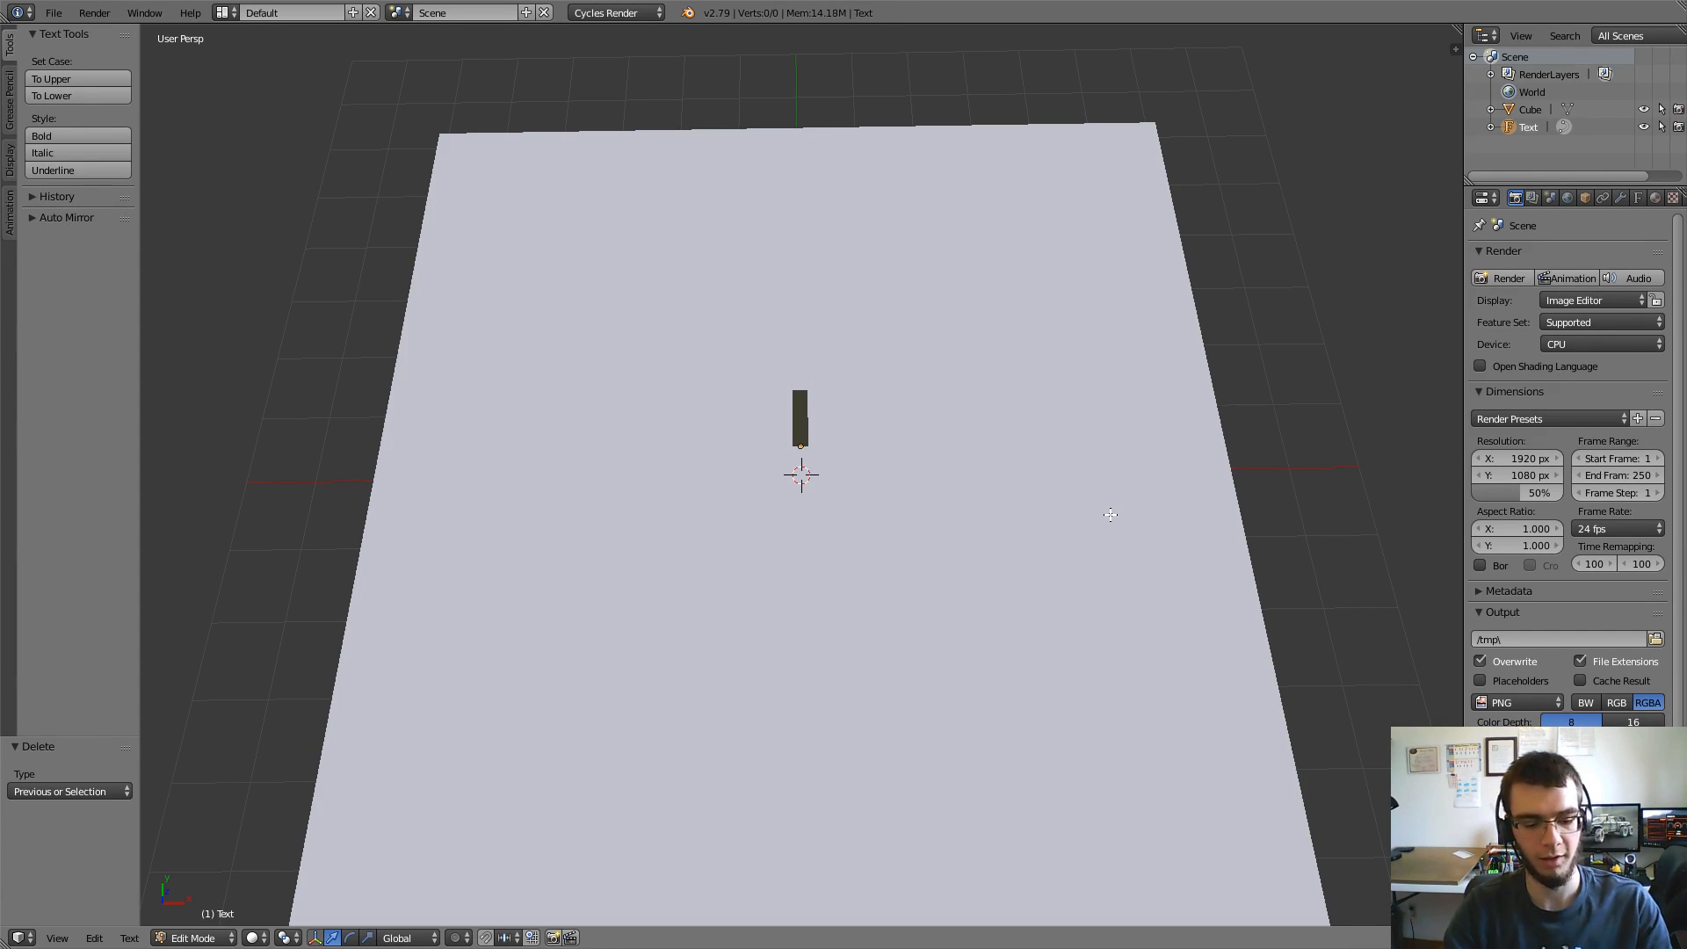
{"action": "type", "text": "techno_ralph"}
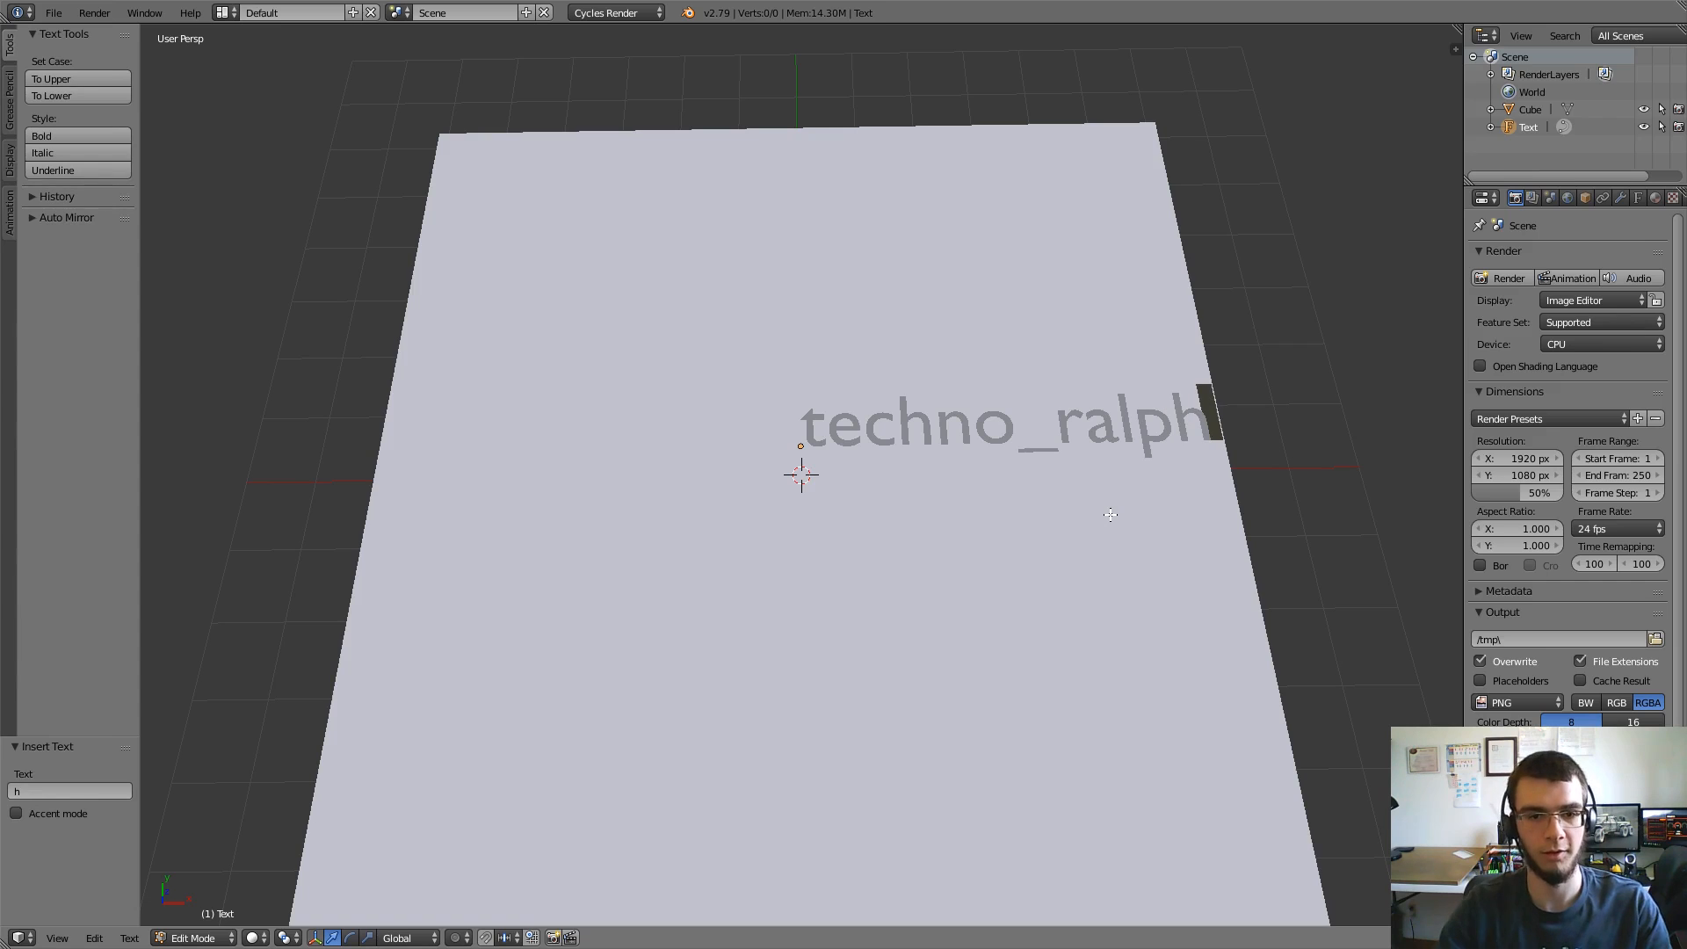
{"action": "key", "text": "Tab"}
{"action": "key", "text": "ctrl+z"}
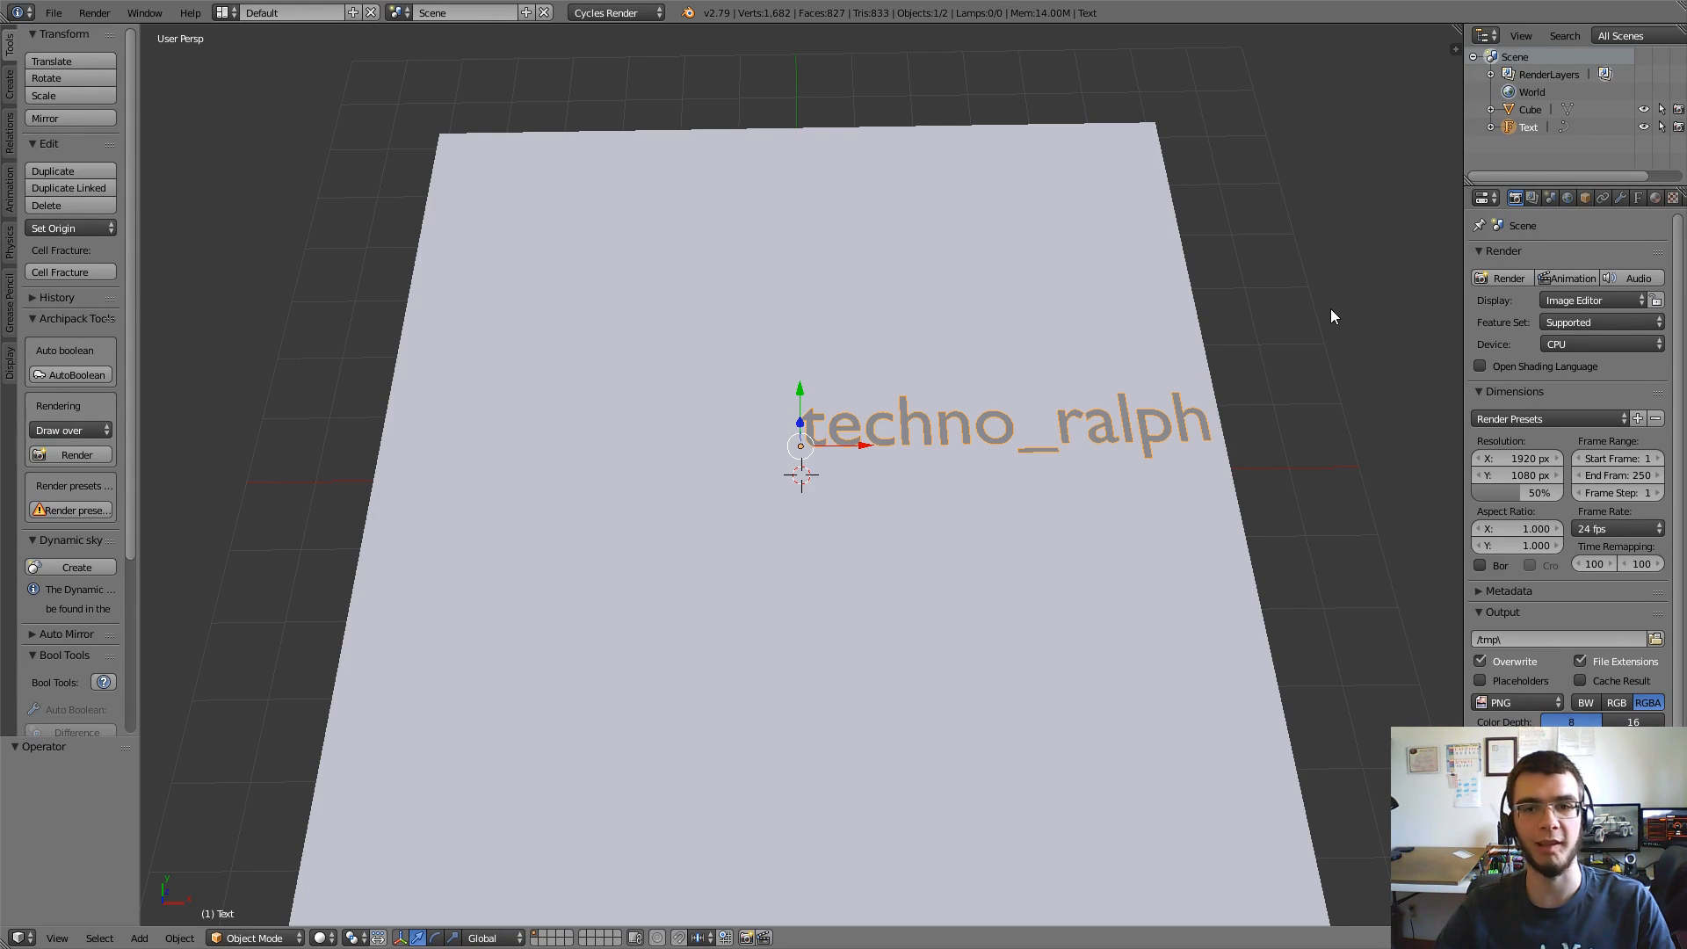
Step: Open the text object's font data settings and review its resolution, geometry and font options
{"action": "left_click", "coordinate": [1637, 201]}
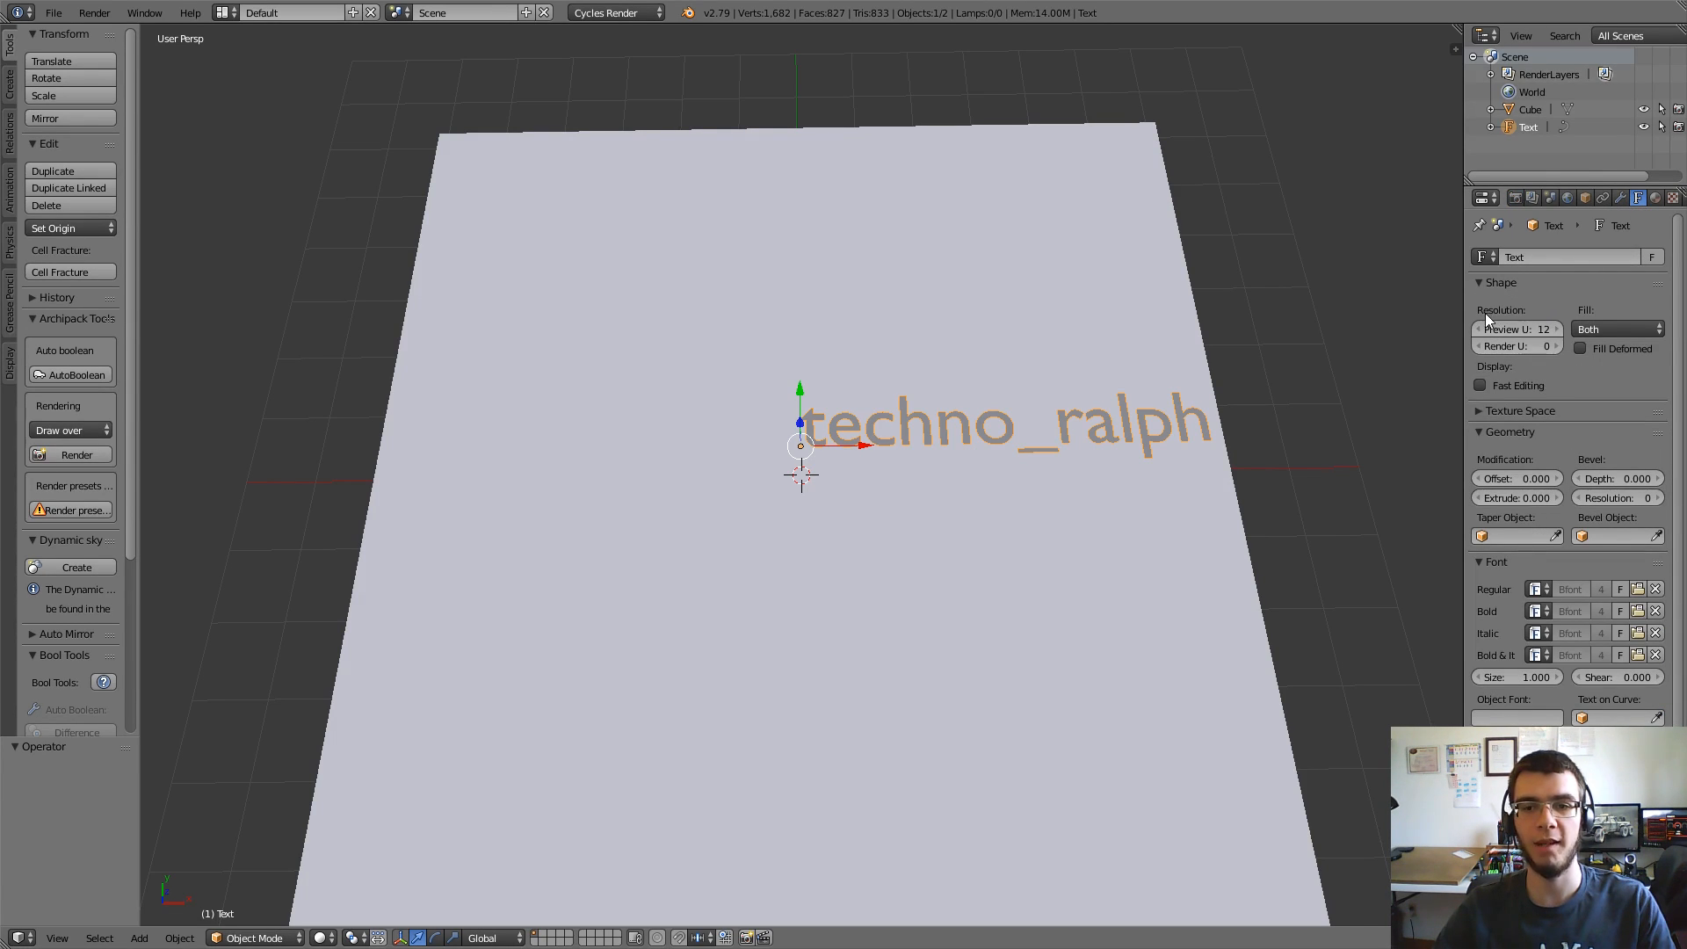
{"action": "mouse_move", "coordinate": [1532, 334]}
{"action": "left_mouse_down"}
{"action": "mouse_move", "coordinate": [1485, 334]}
{"action": "mouse_move", "coordinate": [1533, 339]}
{"action": "left_mouse_up"}
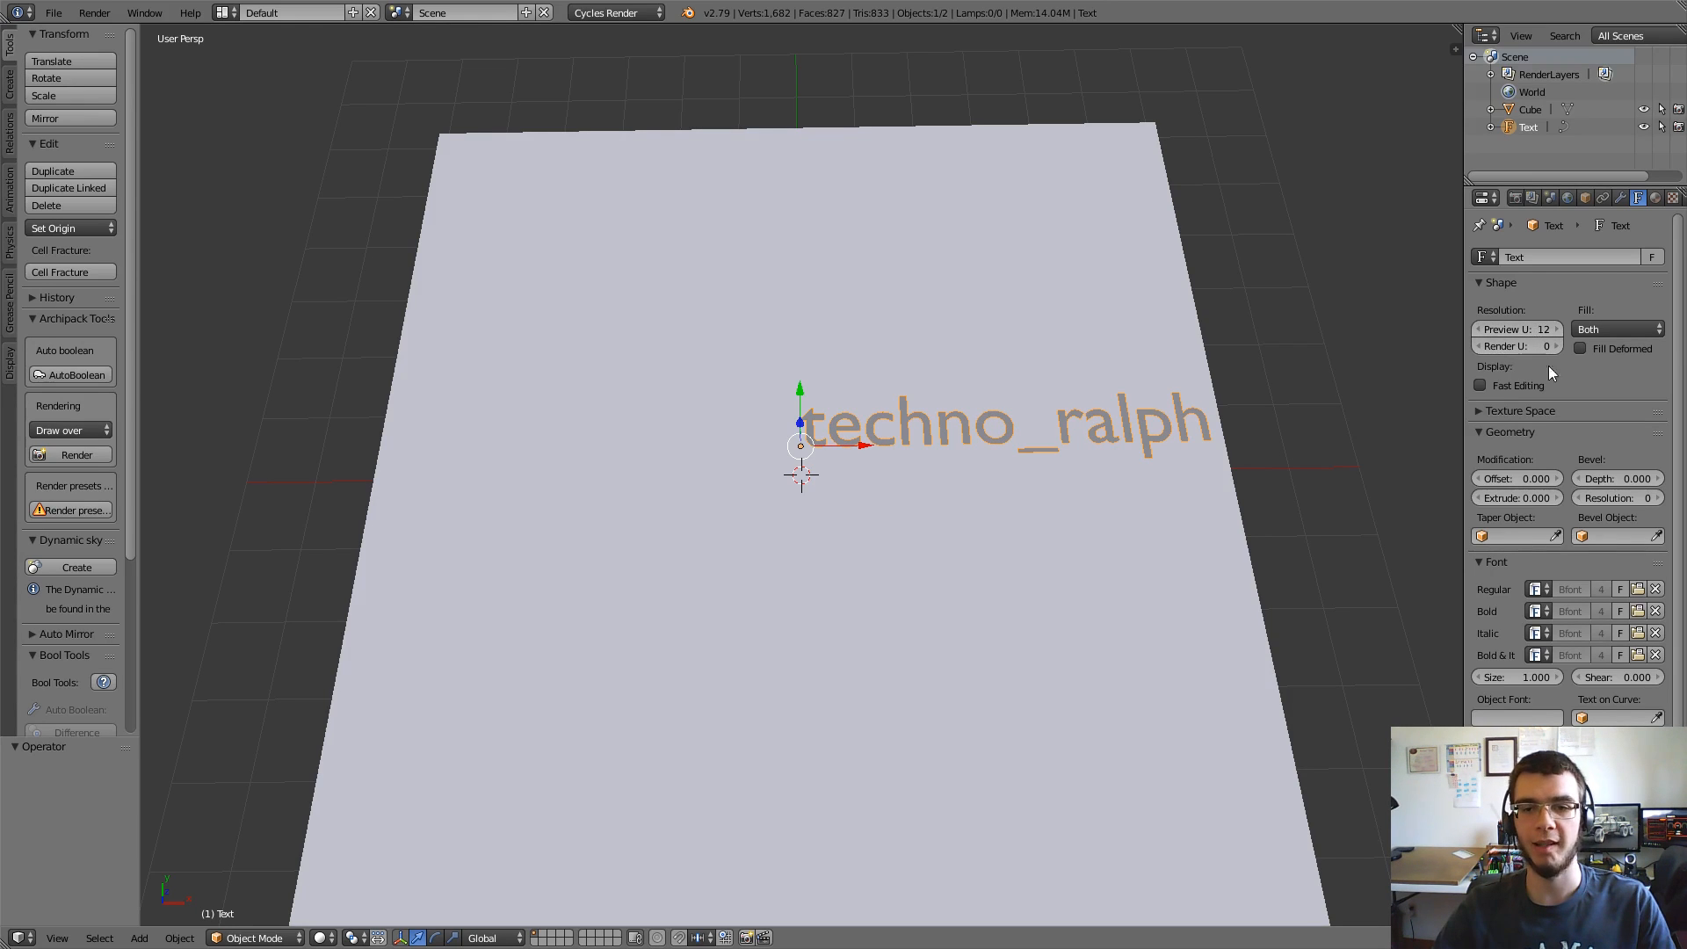
{"action": "scroll", "coordinate": [1553, 442], "scroll_direction": "down", "scroll_amount": 2}
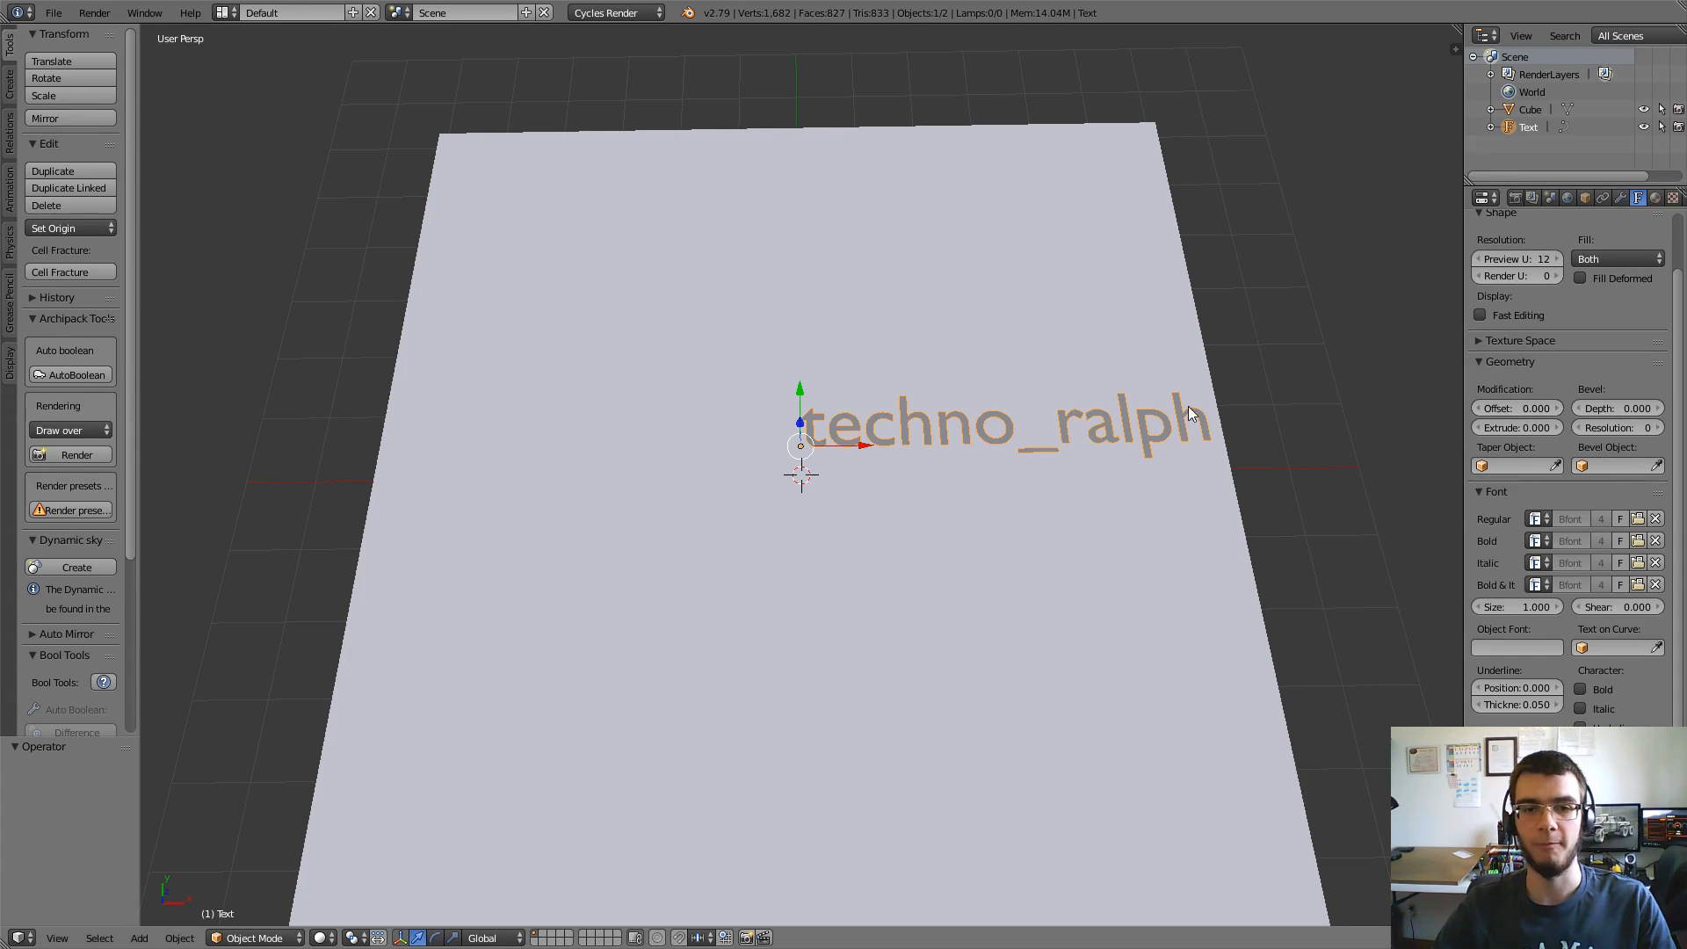
{"action": "scroll", "coordinate": [1158, 421], "scroll_direction": "up", "scroll_amount": 3}
{"action": "middle_click_drag", "start_coordinate": [1158, 422], "coordinate": [1446, 436]}
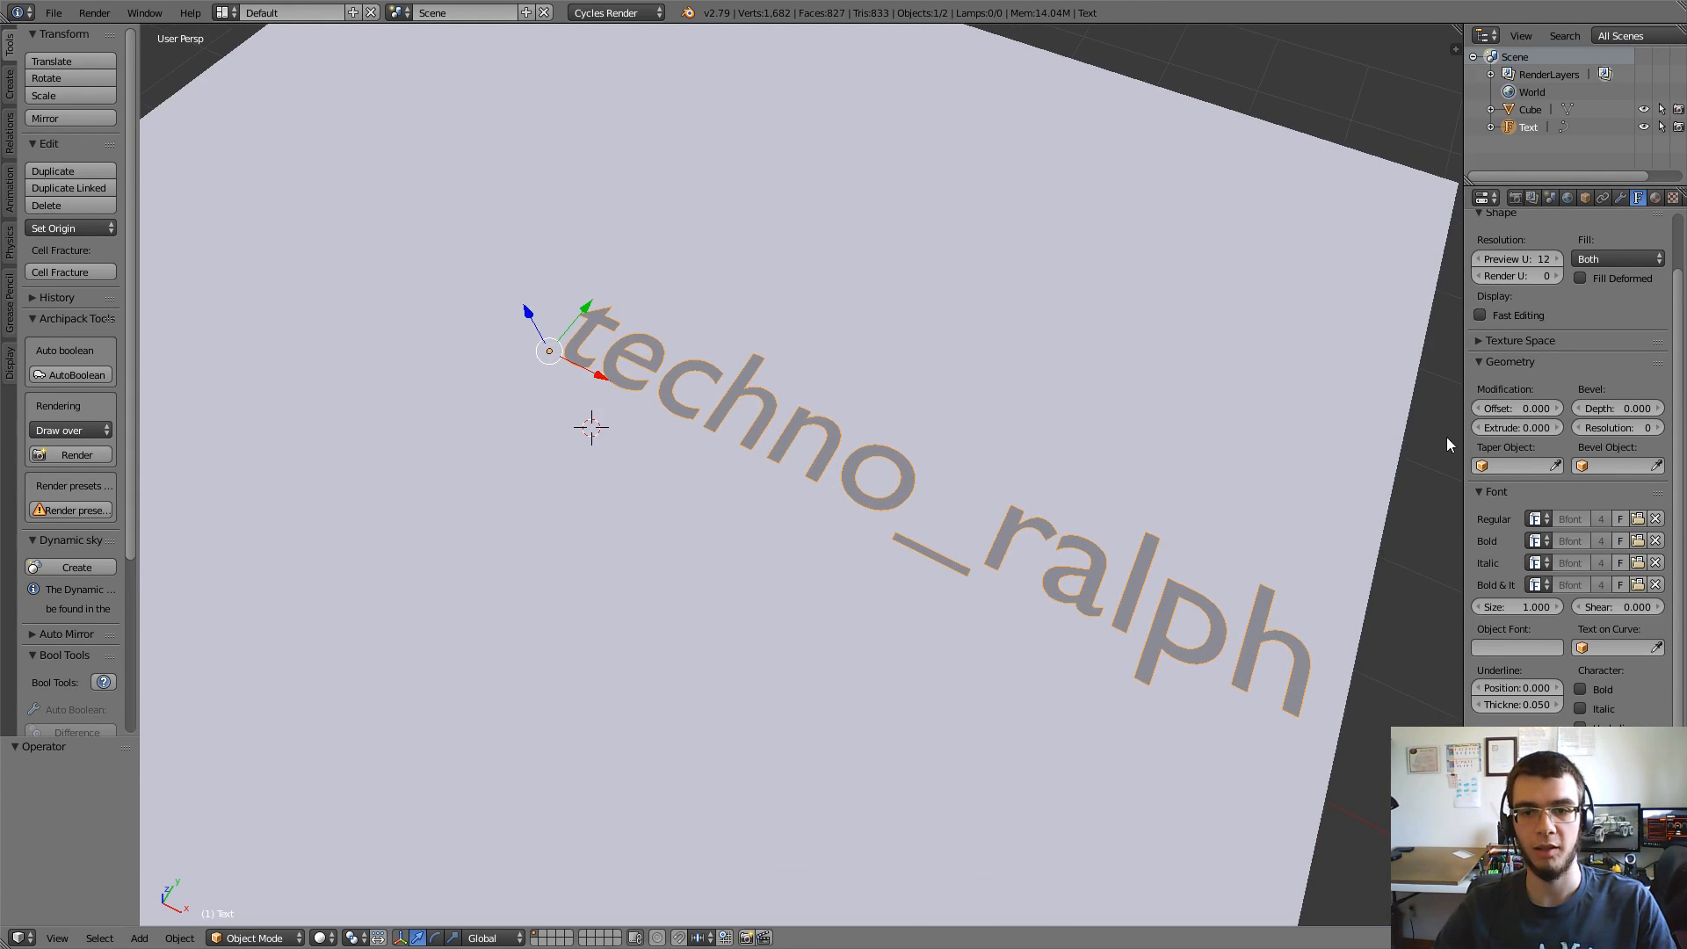
Step: Extrude the text by about 0.123 and give it a bevel depth of about 0.017
{"action": "mouse_move", "coordinate": [1507, 404]}
{"action": "left_mouse_down"}
{"action": "mouse_move", "coordinate": [1538, 404]}
{"action": "mouse_move", "coordinate": [1494, 404]}
{"action": "mouse_move", "coordinate": [1538, 404]}
{"action": "mouse_move", "coordinate": [1517, 411]}
{"action": "left_mouse_up"}
{"action": "middle_click_drag", "start_coordinate": [1275, 457], "coordinate": [1127, 463]}
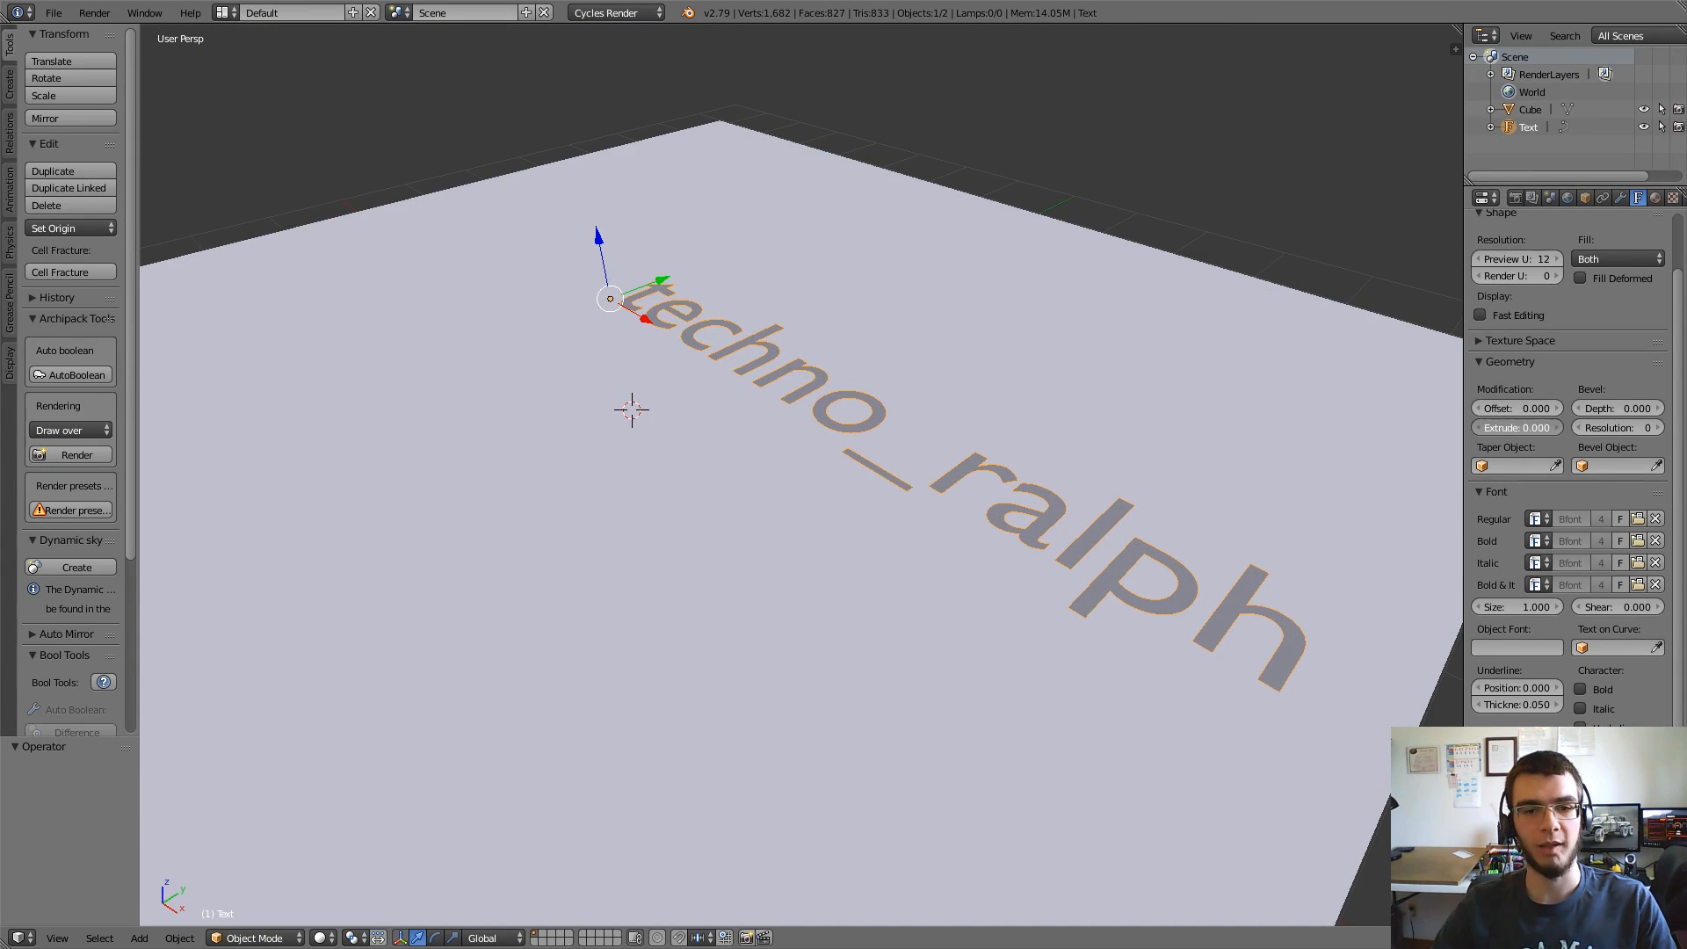
{"action": "left_click_drag", "start_coordinate": [1517, 428], "coordinate": [1625, 408]}
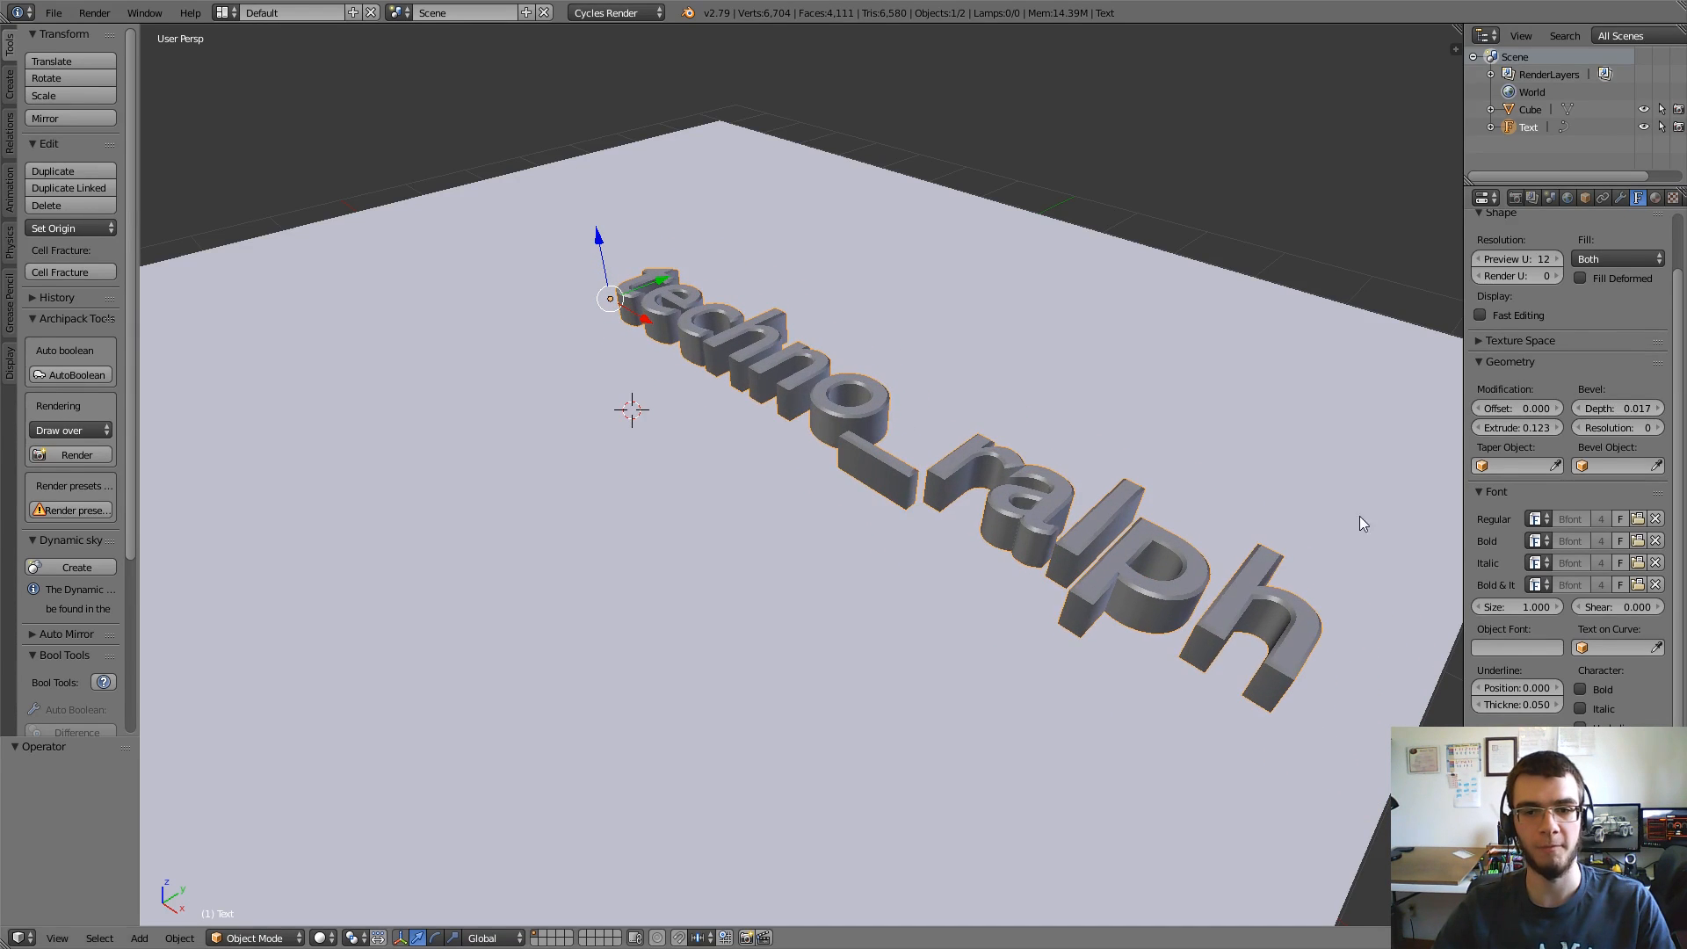
Step: Set the text's bevel resolution to 6 and inspect the rounded letter edges in wireframe and solid display
{"action": "middle_click_drag", "start_coordinate": [1222, 587], "coordinate": [937, 445], "text": "shift"}
{"action": "scroll", "coordinate": [959, 456], "scroll_direction": "up", "scroll_amount": 3}
{"action": "scroll", "coordinate": [960, 457], "scroll_direction": "up", "scroll_amount": 2}
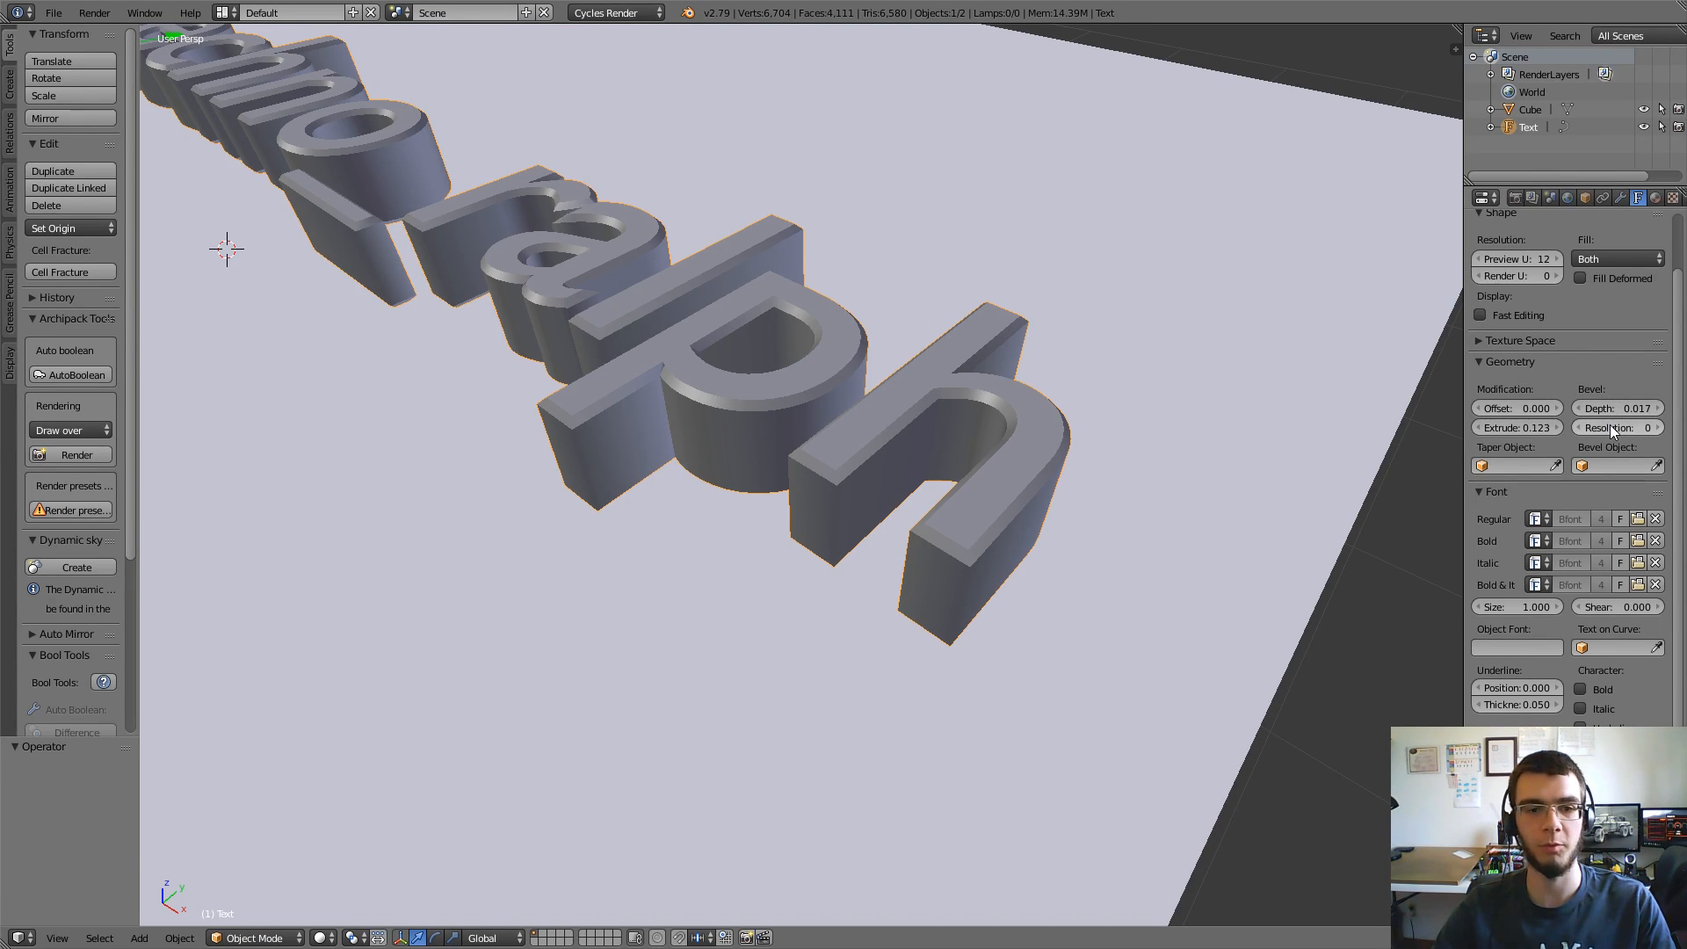
{"action": "left_click_drag", "start_coordinate": [1619, 428], "coordinate": [1640, 428]}
{"action": "mouse_move", "coordinate": [1195, 440]}
{"action": "middle_mouse_down"}
{"action": "mouse_move", "coordinate": [1132, 477]}
{"action": "mouse_move", "coordinate": [1253, 440]}
{"action": "mouse_move", "coordinate": [1208, 451]}
{"action": "middle_mouse_up"}
{"action": "key", "text": "z"}
{"action": "scroll", "coordinate": [1215, 447], "scroll_direction": "up", "scroll_amount": 3}
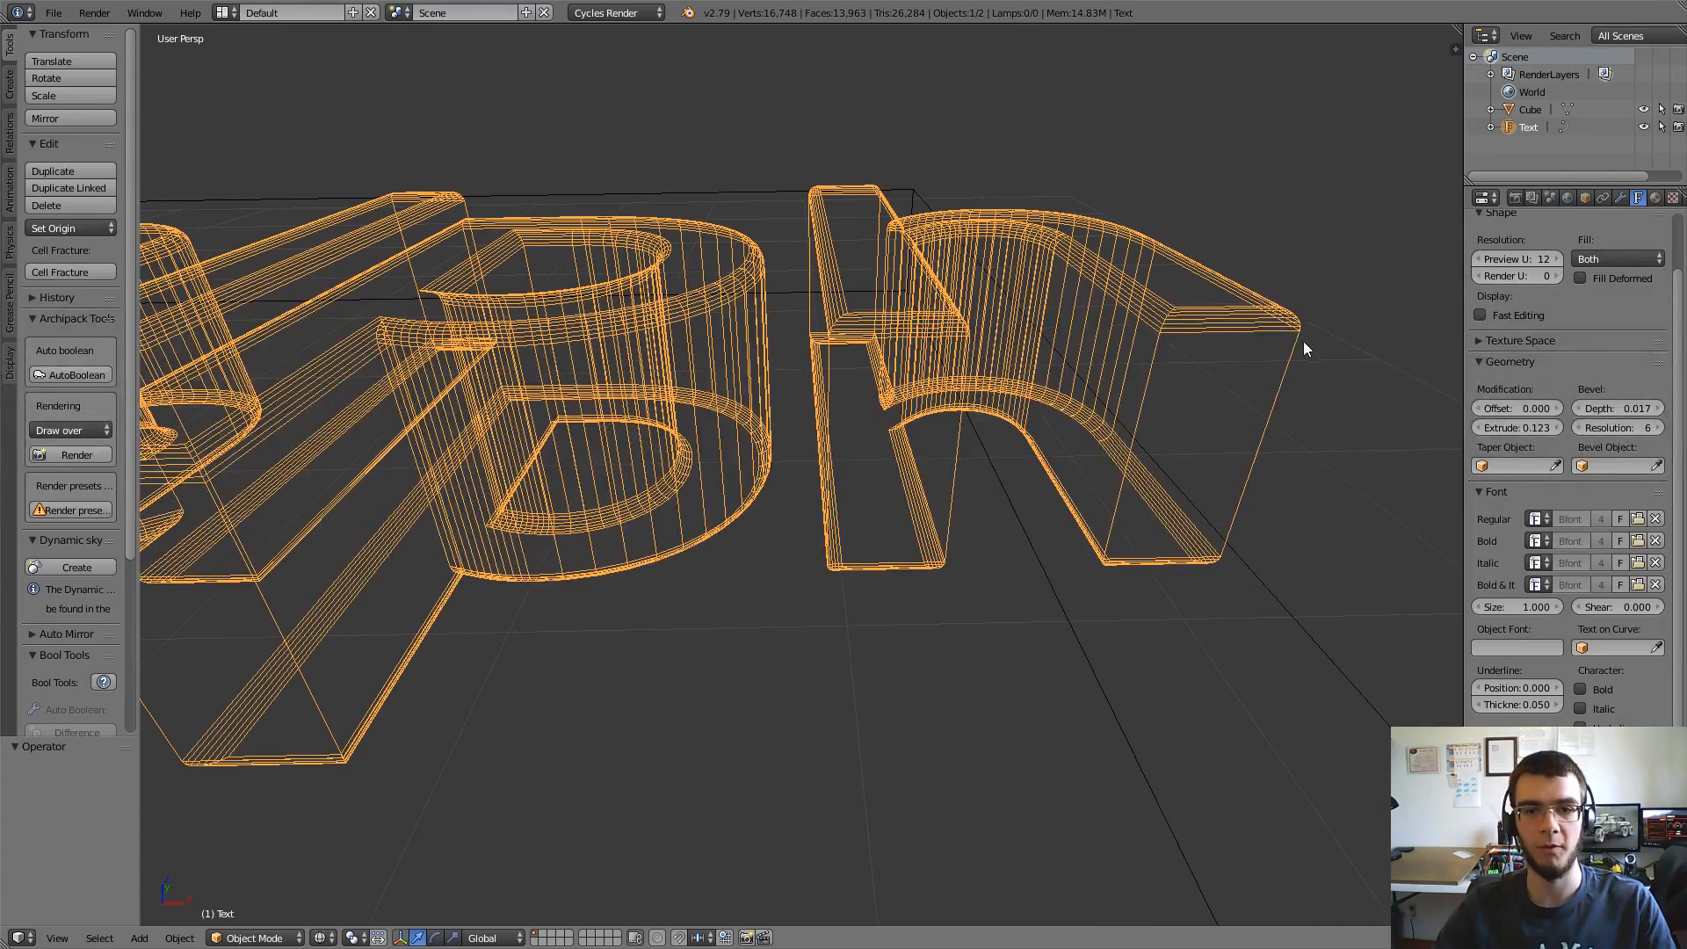
{"action": "scroll", "coordinate": [1277, 308], "scroll_direction": "down", "scroll_amount": 4}
{"action": "mouse_move", "coordinate": [1134, 406]}
{"action": "middle_mouse_down"}
{"action": "mouse_move", "coordinate": [1058, 456]}
{"action": "mouse_move", "coordinate": [1079, 548]}
{"action": "middle_mouse_up"}
{"action": "scroll", "coordinate": [1058, 461], "scroll_direction": "down", "scroll_amount": 3}
{"action": "key", "text": "z"}
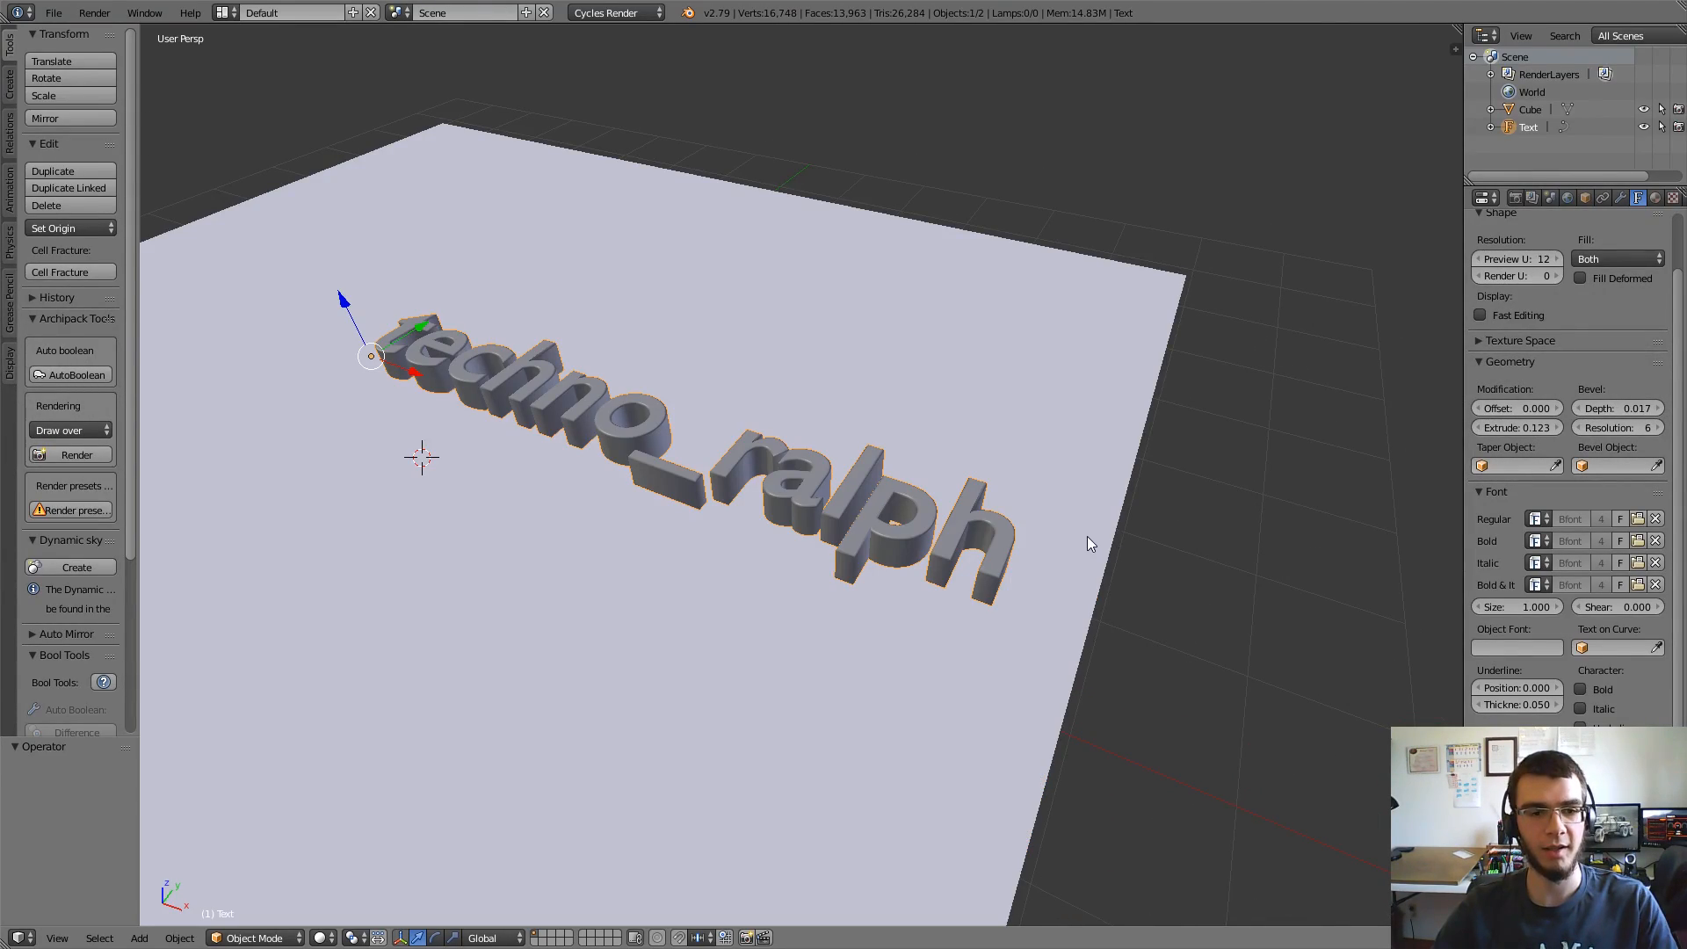
Step: Undo the bevel and extrusion changes to make the text flat again
{"action": "key", "text": "ctrl+z"}
{"action": "key", "text": "ctrl+z"}
{"action": "key", "text": "ctrl+z"}
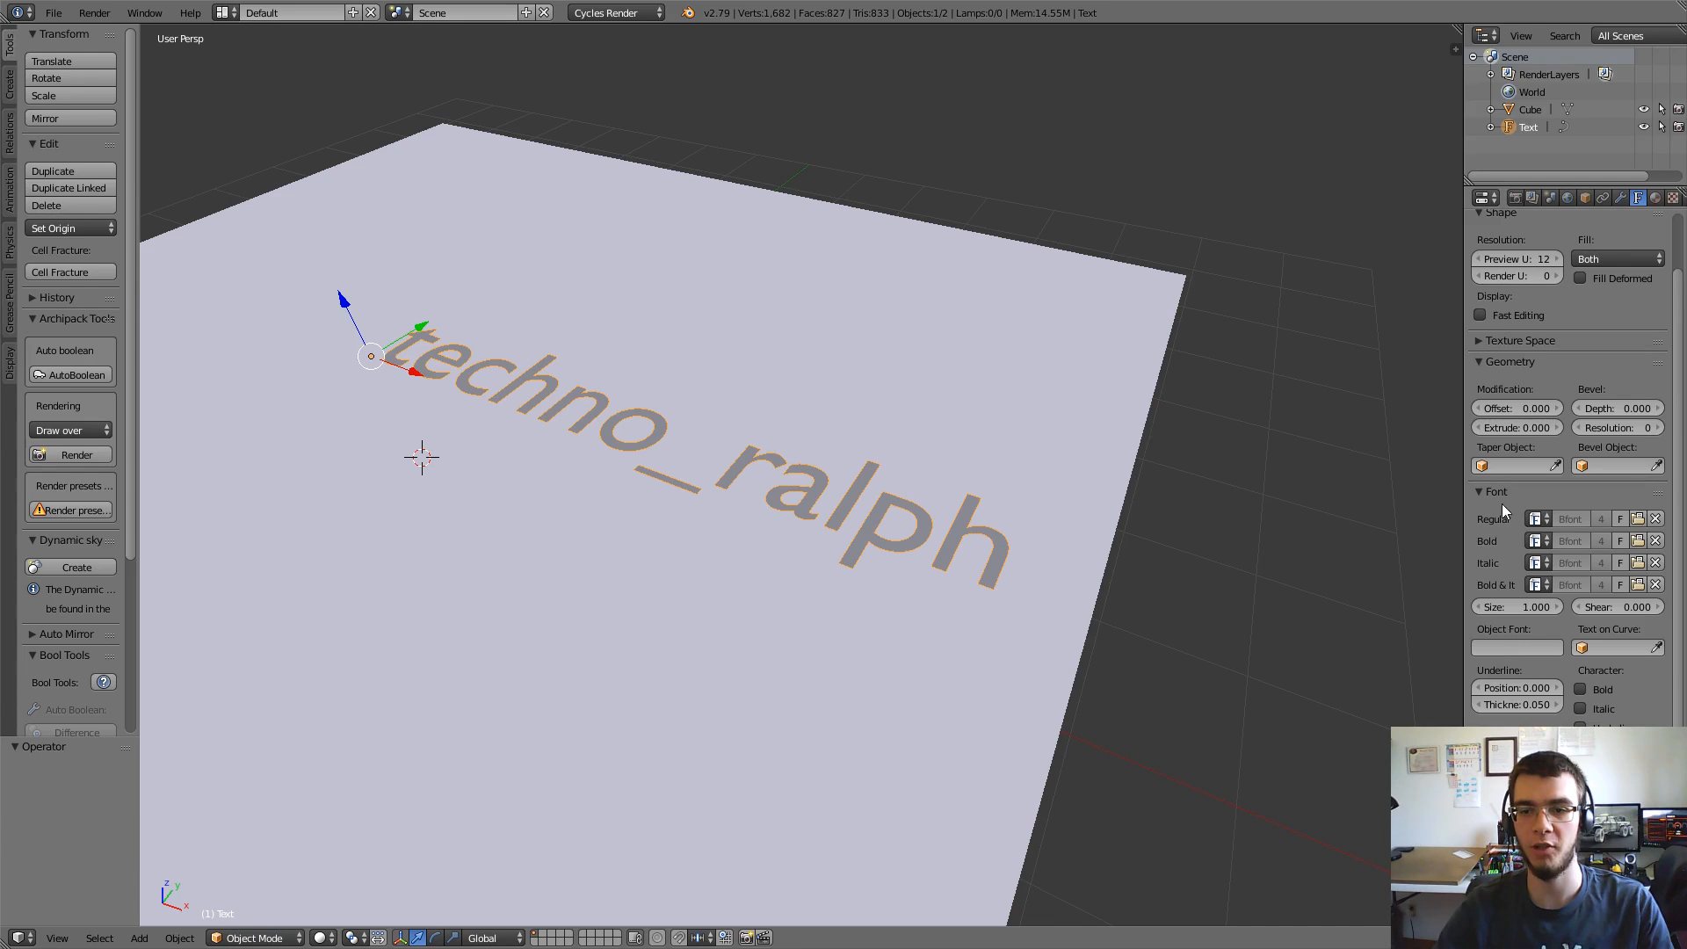
Step: Browse to C:\Windows\Fonts for the text's regular font and display the font files as thumbnails
{"action": "left_click", "coordinate": [1638, 518]}
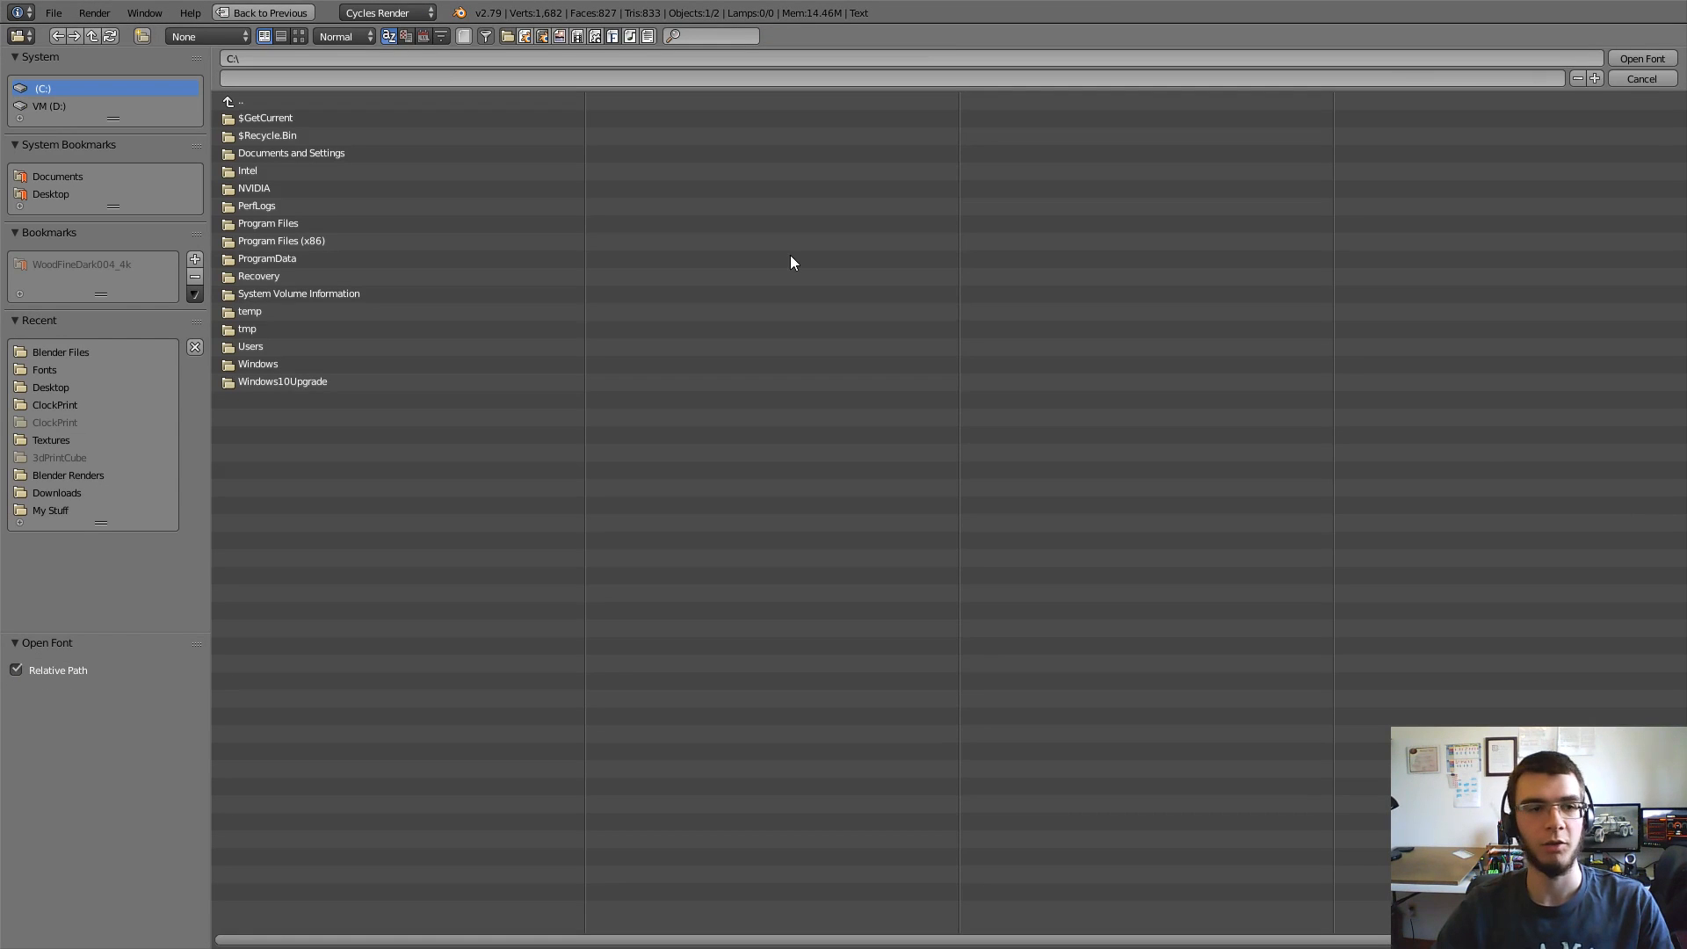
{"action": "left_click", "coordinate": [287, 366]}
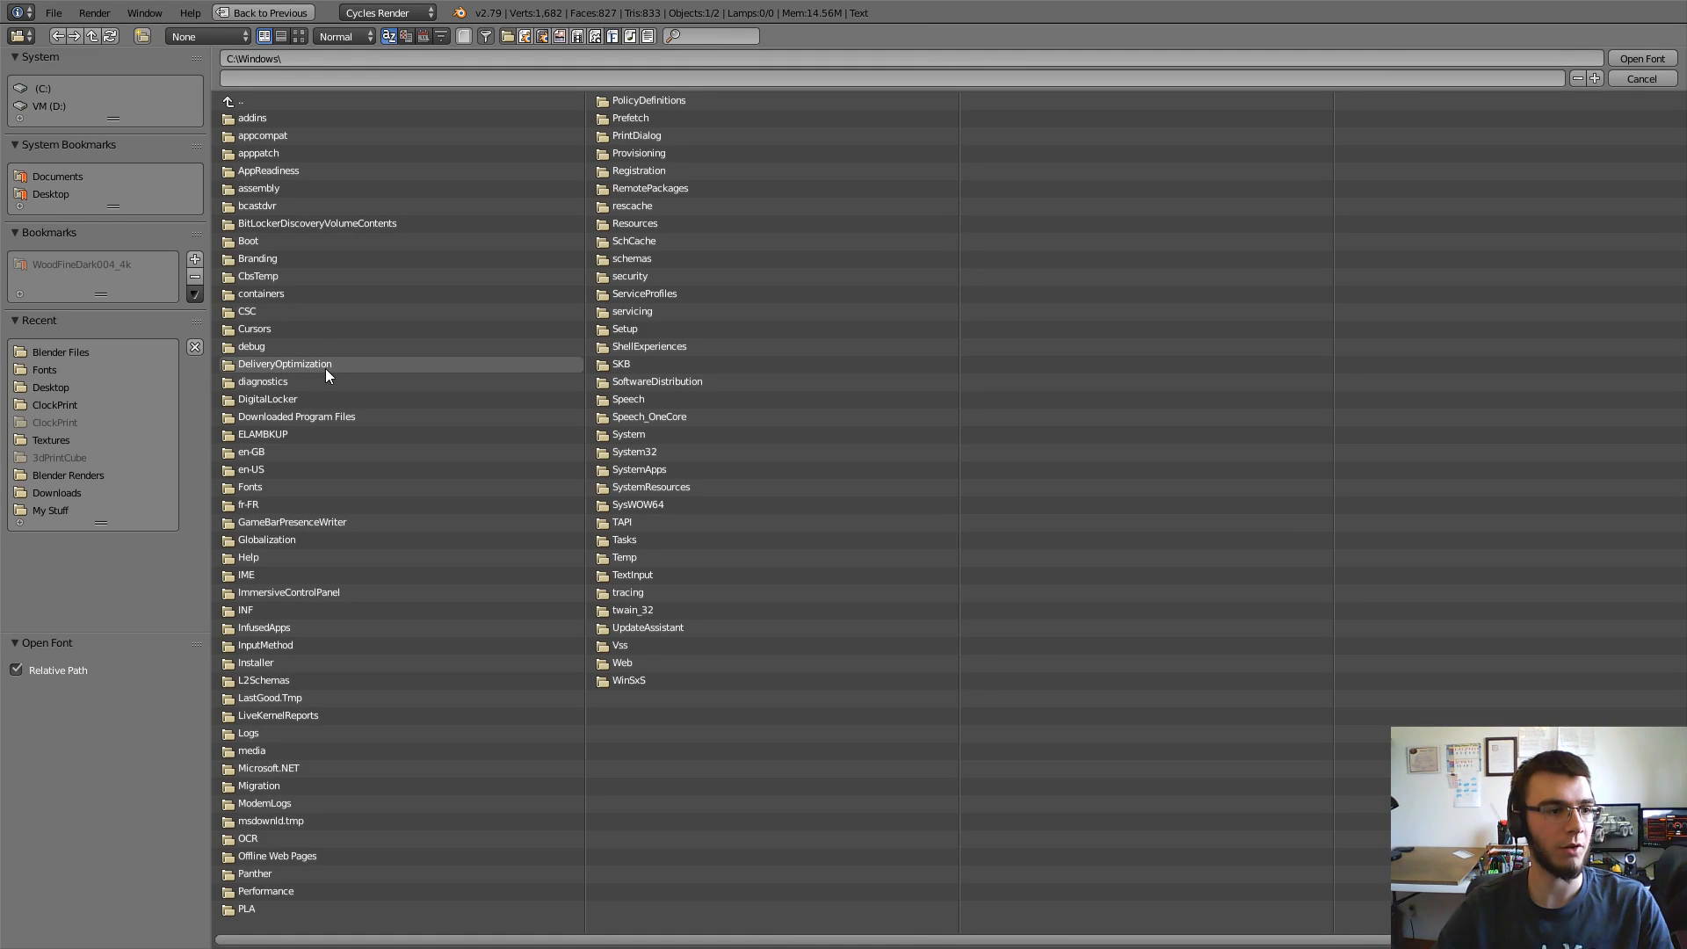
{"action": "left_click", "coordinate": [266, 487]}
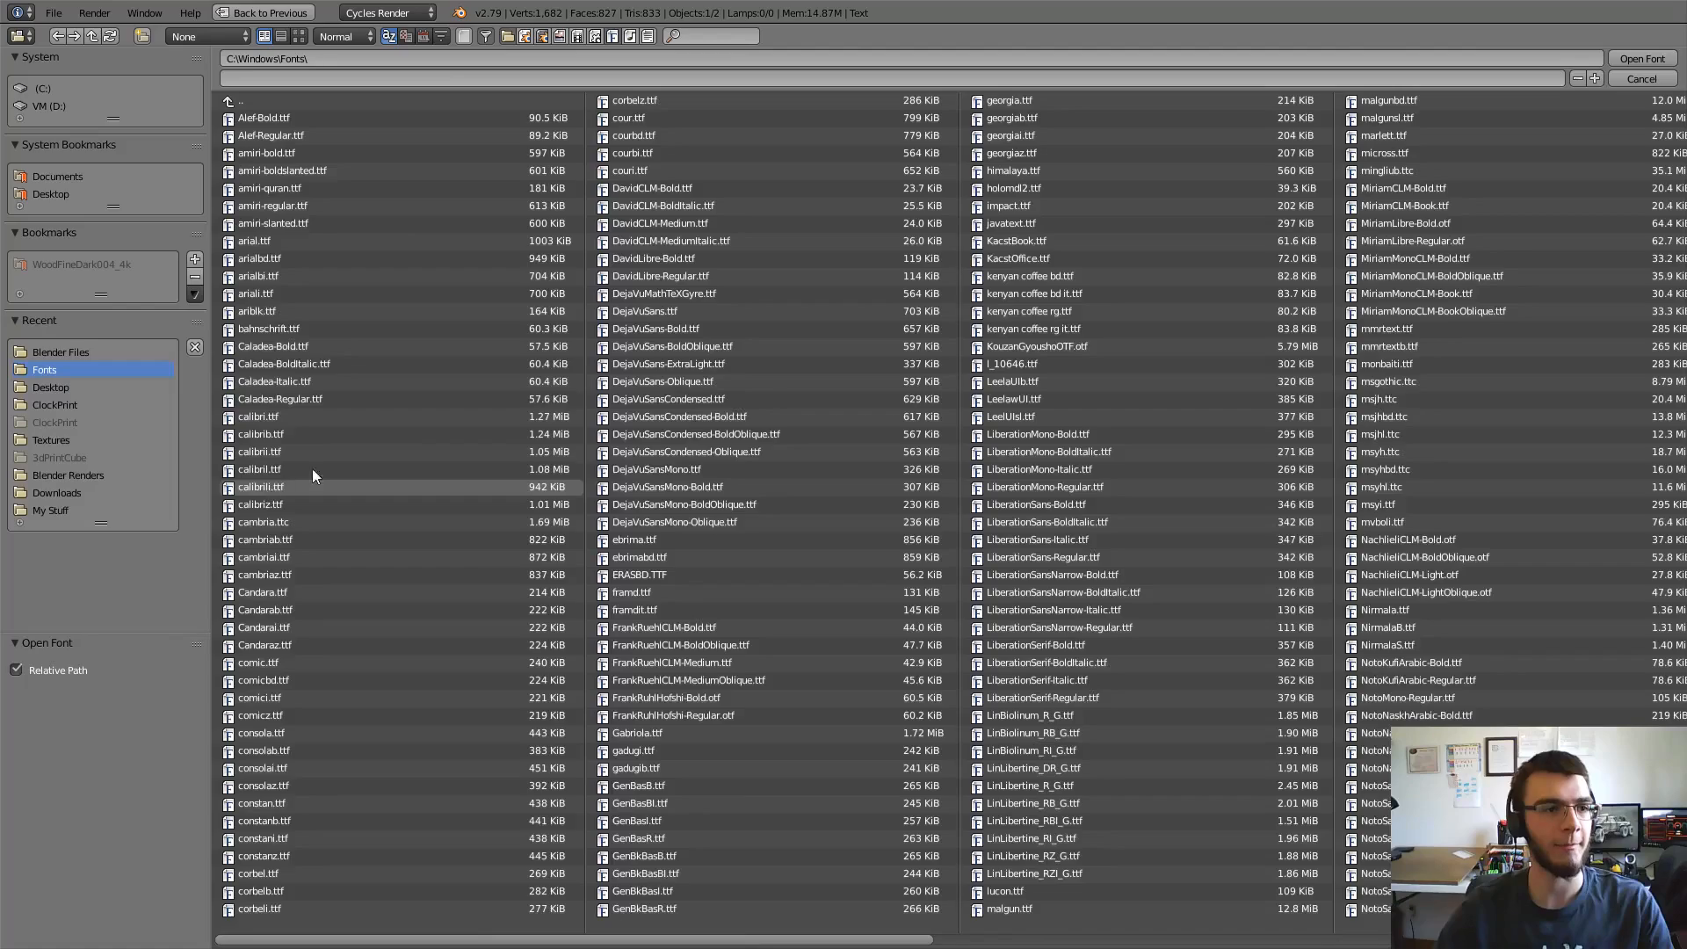
{"action": "left_click_drag", "start_coordinate": [702, 944], "coordinate": [1413, 944]}
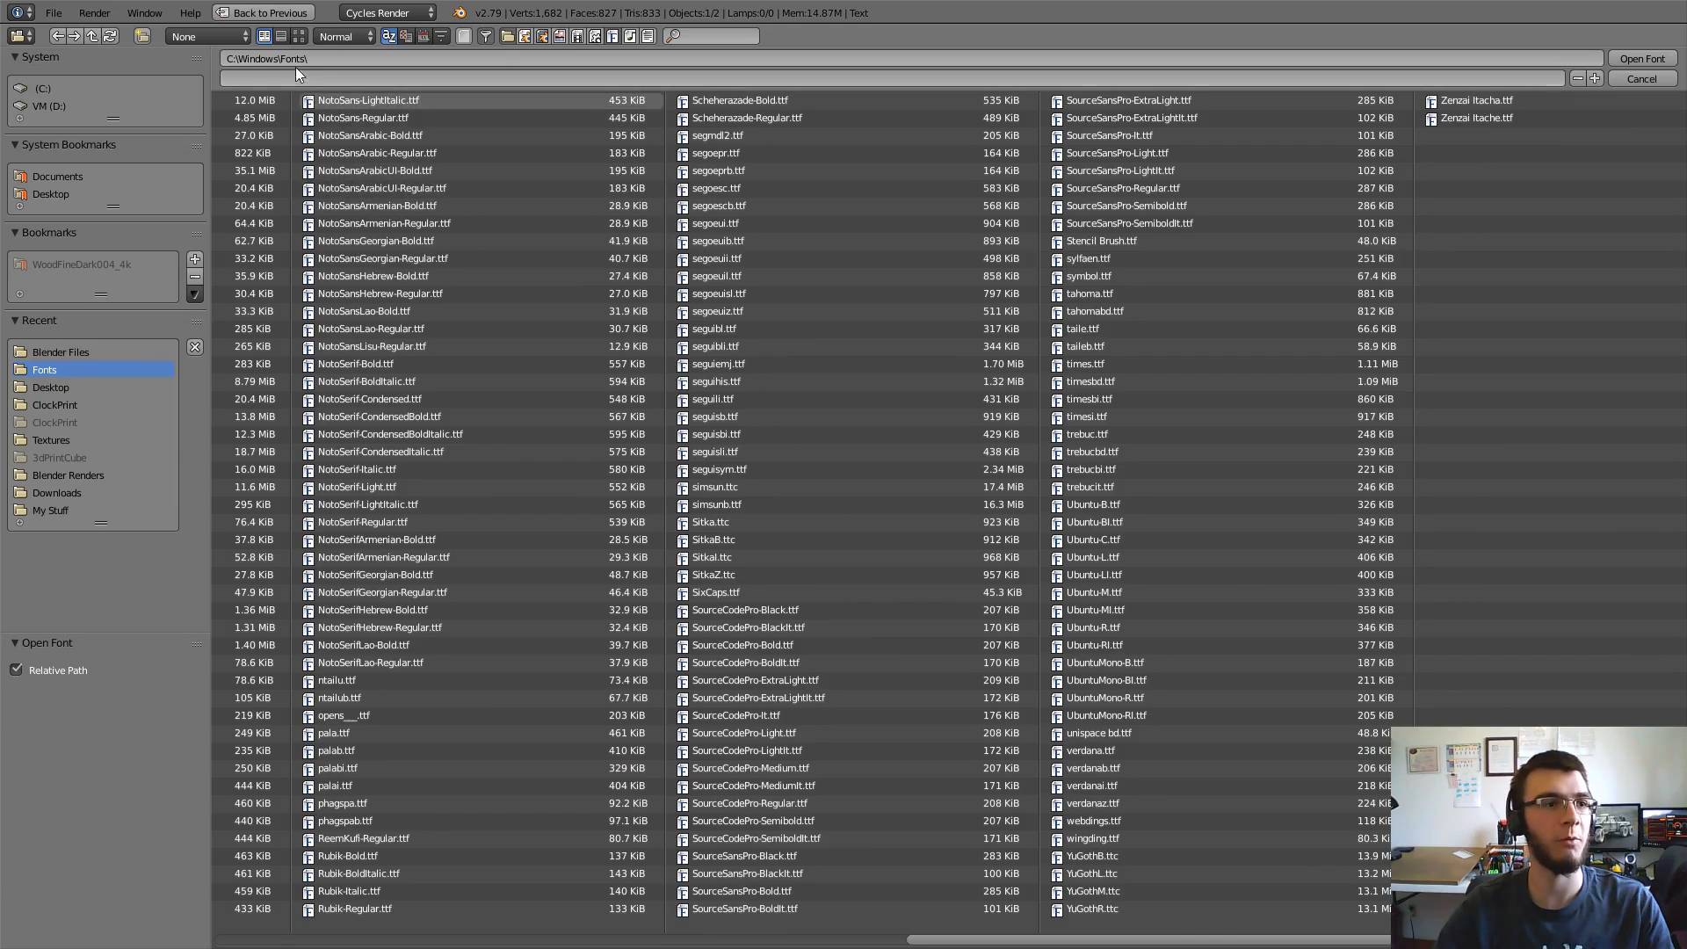
{"action": "left_click", "coordinate": [298, 37]}
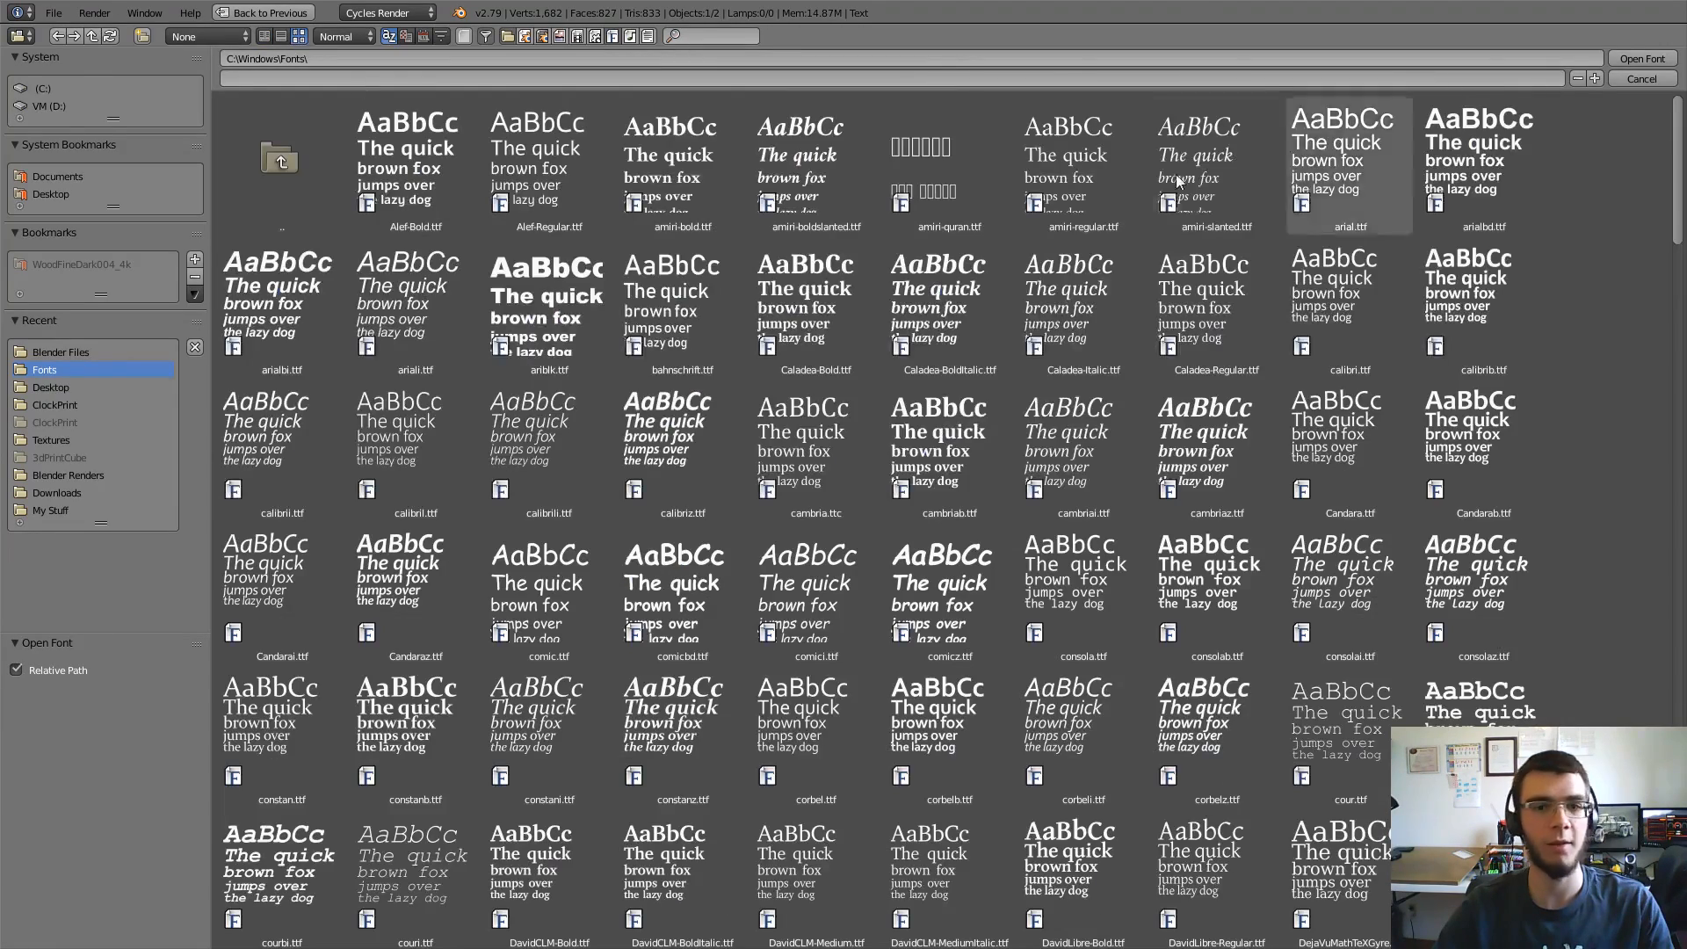
Step: Load UbuntuMono-R.ttf from the Windows fonts folder as the text's regular font
{"action": "left_click_drag", "start_coordinate": [1678, 180], "coordinate": [1679, 690]}
{"action": "scroll", "coordinate": [1554, 606], "scroll_direction": "down", "scroll_amount": 16}
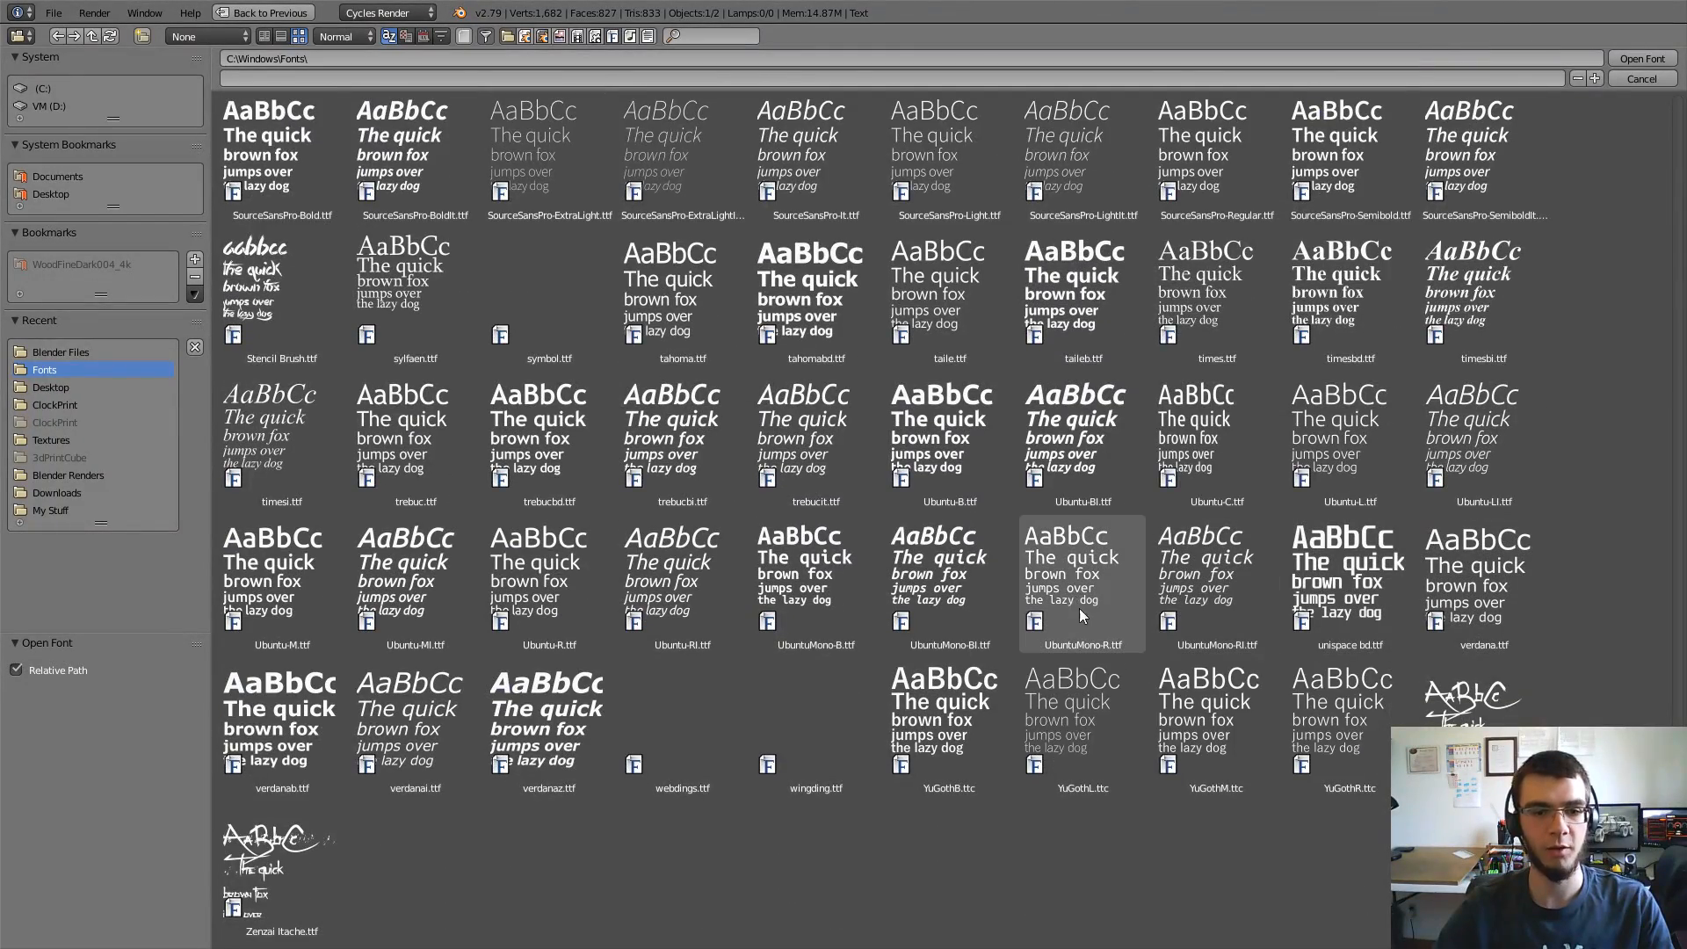
{"action": "left_click", "coordinate": [1093, 587]}
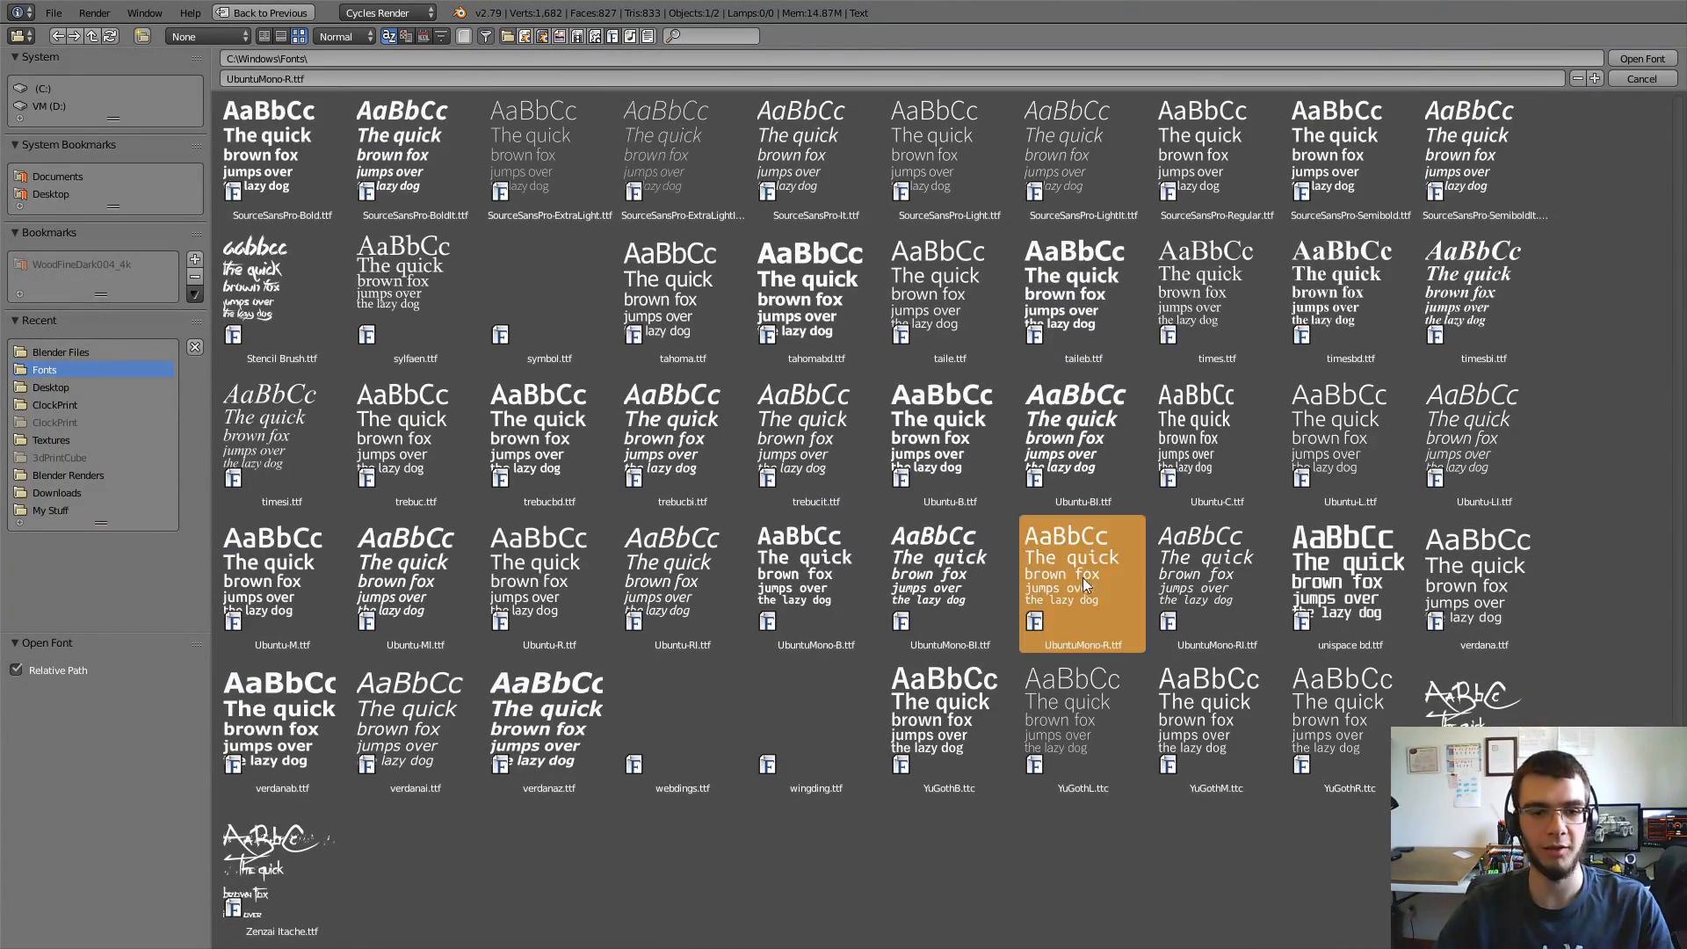
{"action": "left_click", "coordinate": [1643, 60]}
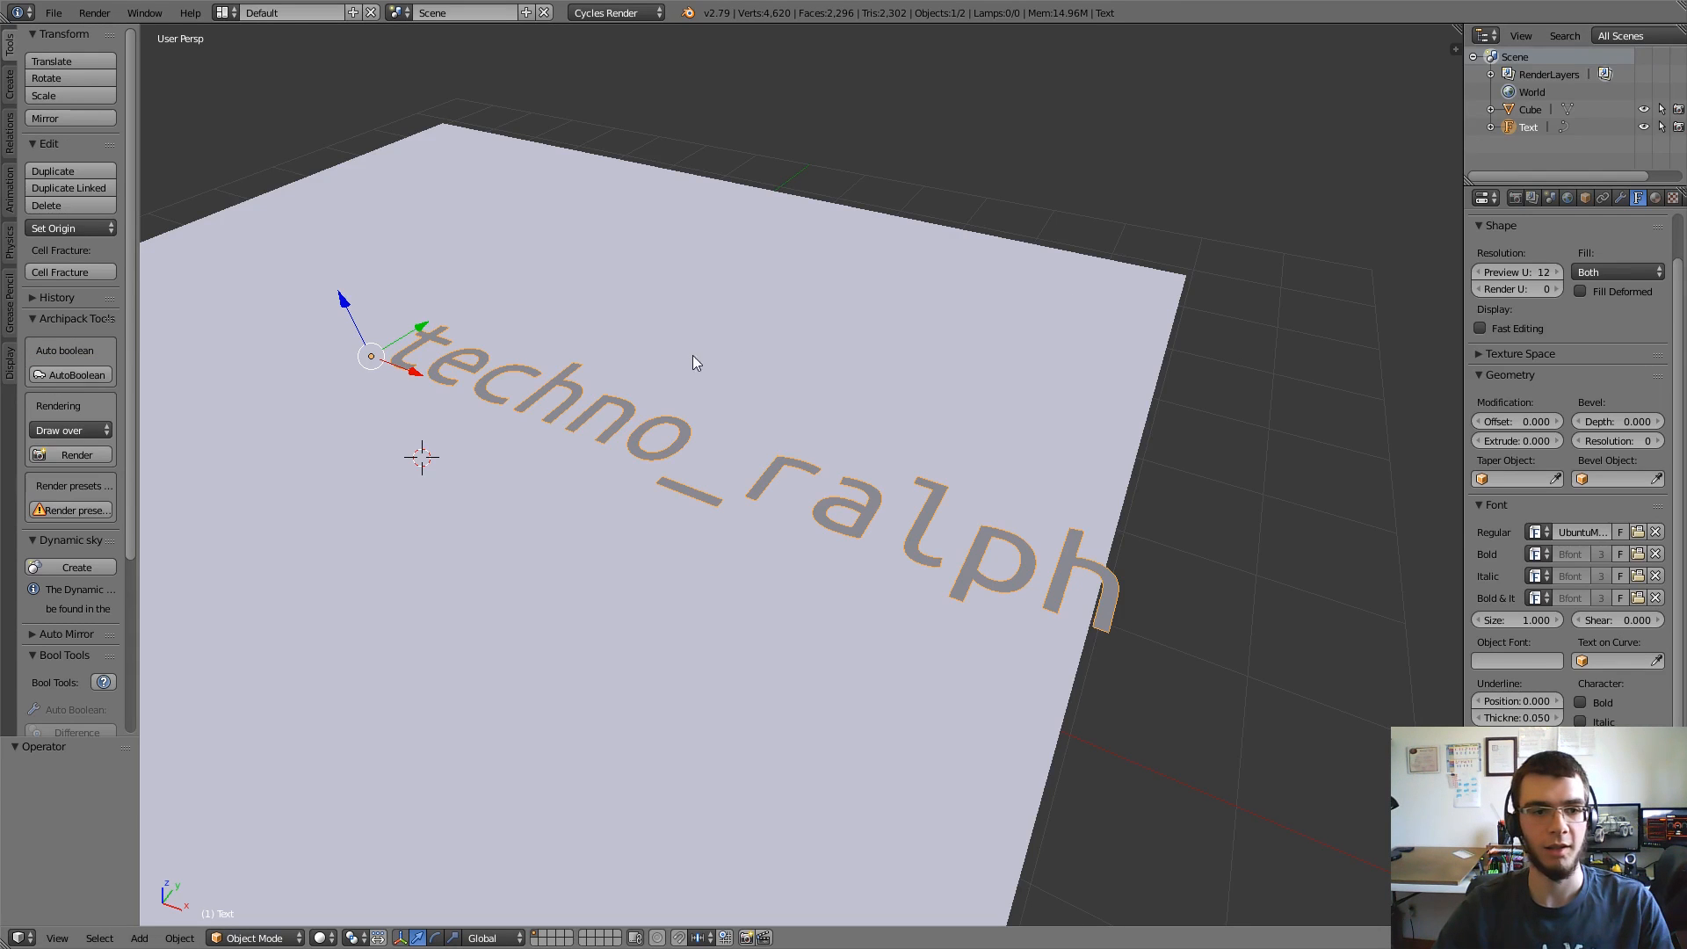
{"action": "middle_click_drag", "start_coordinate": [693, 362], "coordinate": [823, 466]}
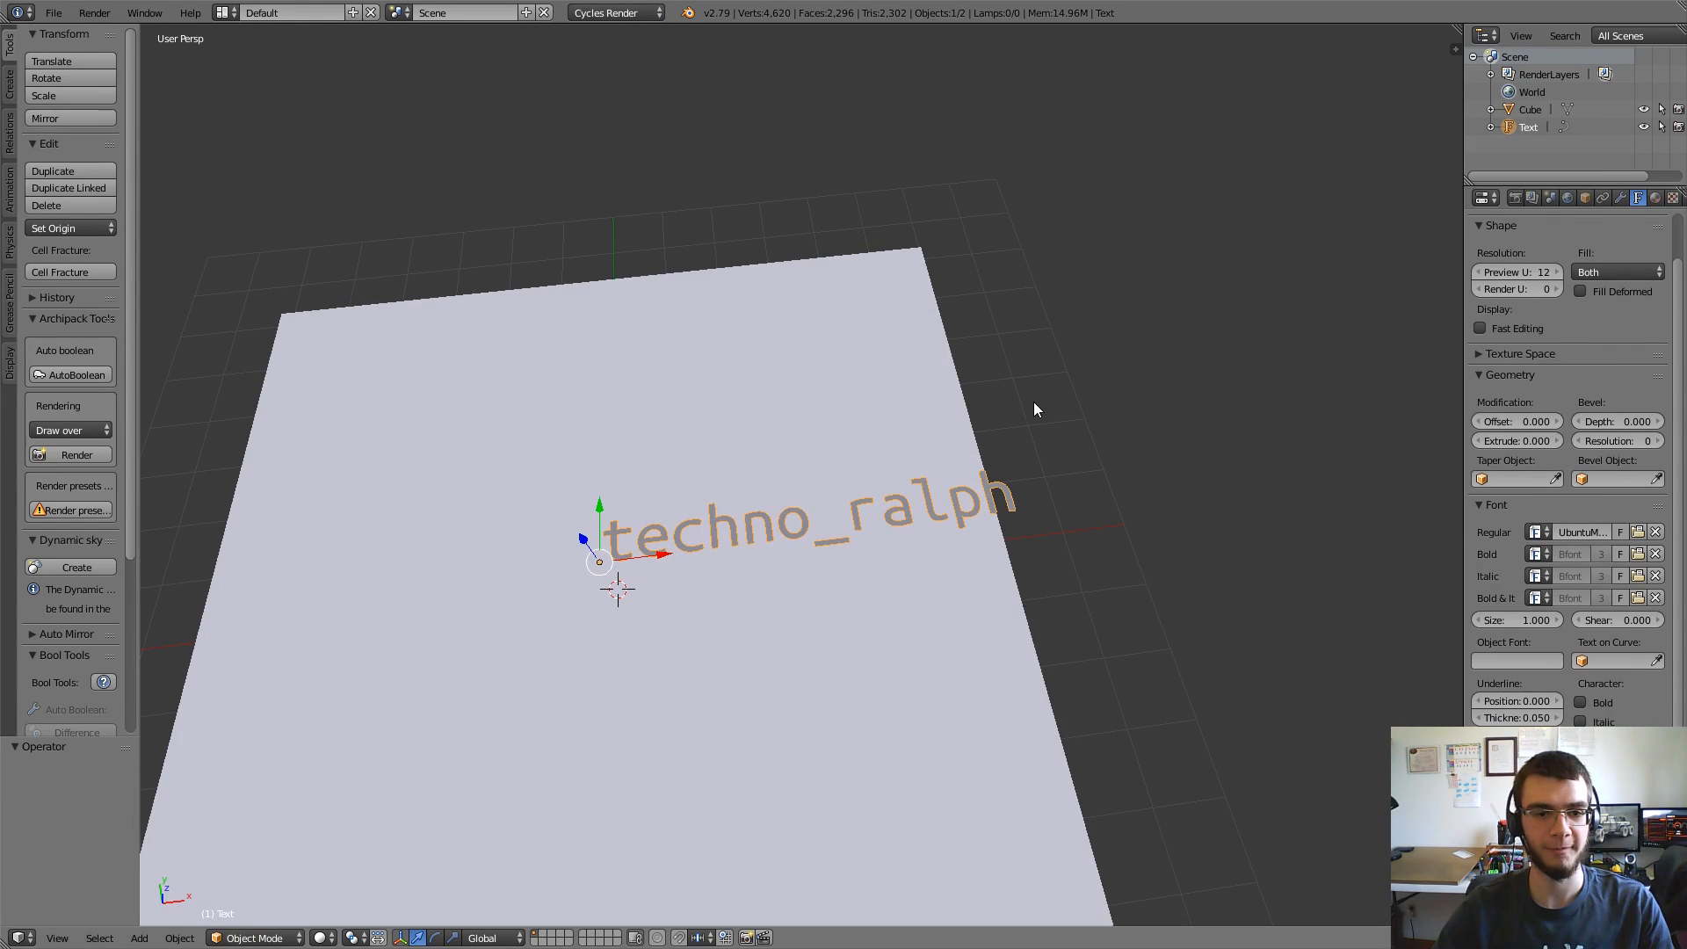
Step: Set the text's horizontal alignment to Center and try another vertical alignment before restoring the original one
{"action": "scroll", "coordinate": [1480, 631], "scroll_direction": "up", "scroll_amount": 2}
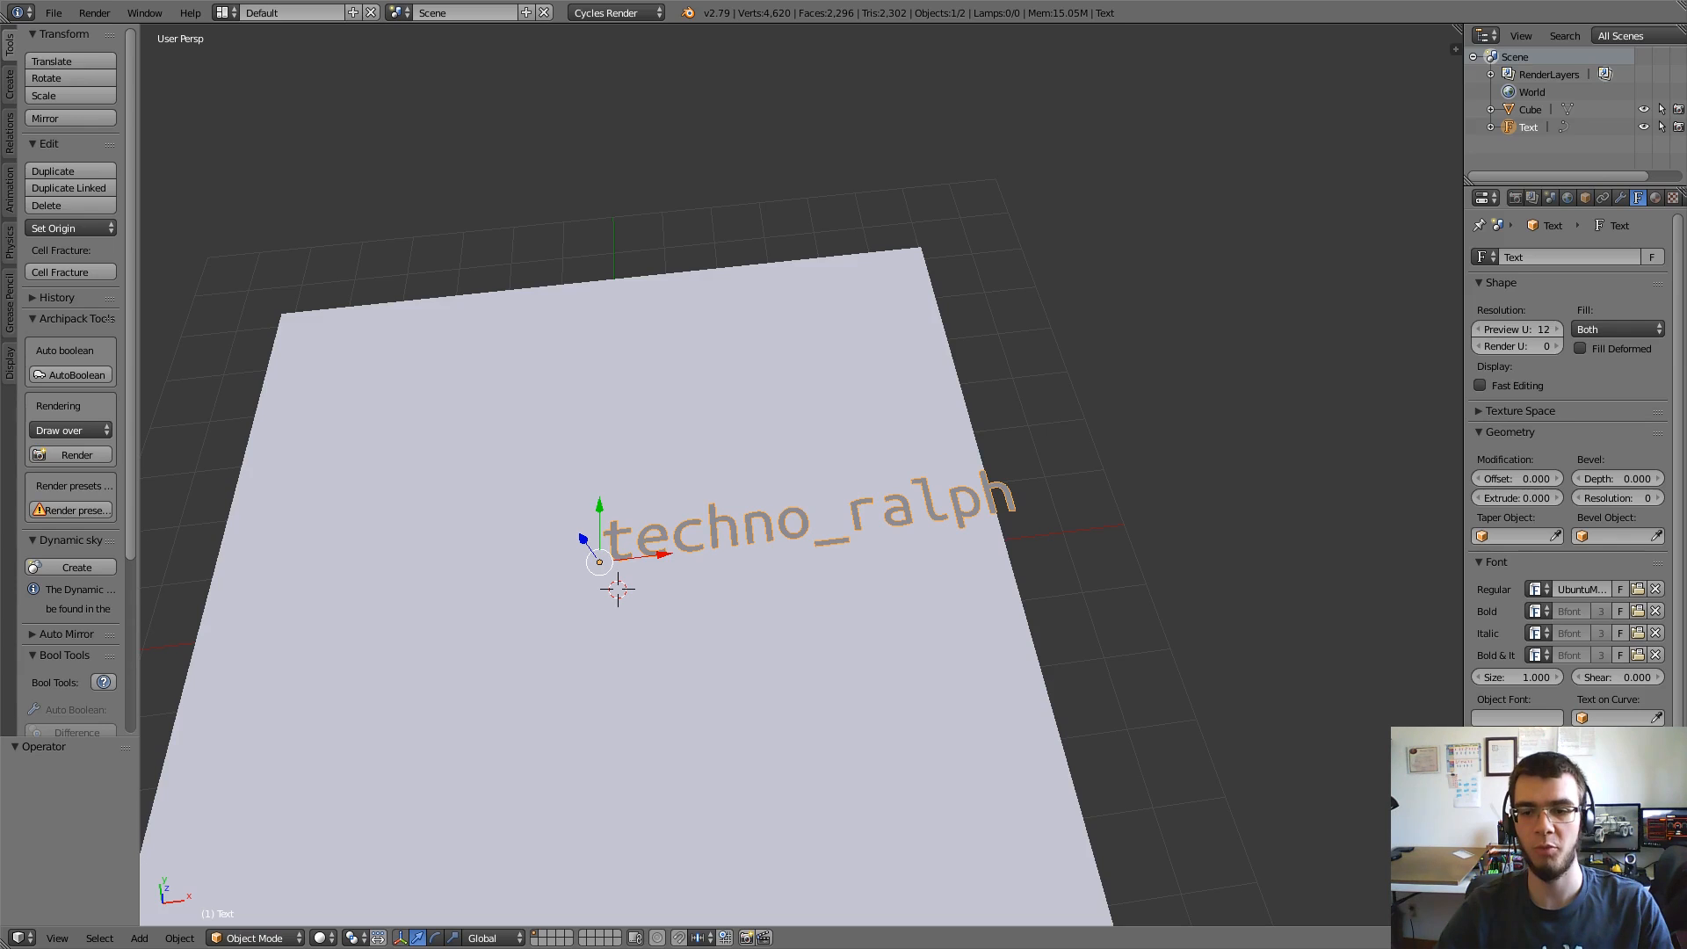
{"action": "scroll", "coordinate": [1585, 708], "scroll_direction": "down", "scroll_amount": 5}
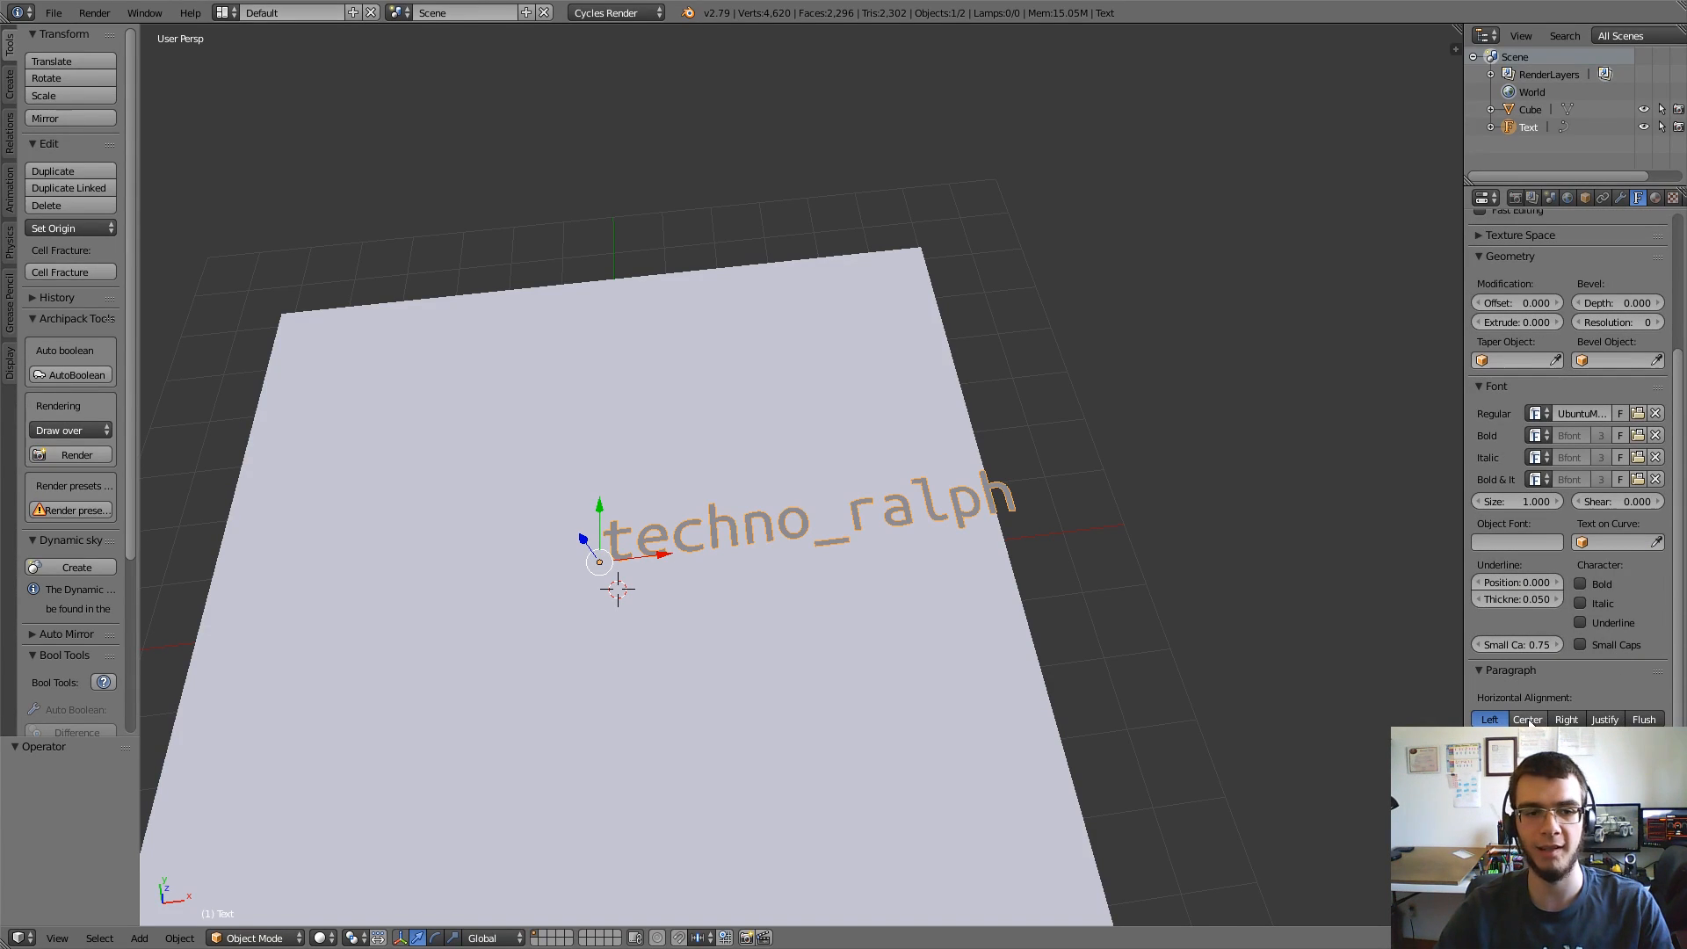
{"action": "left_click", "coordinate": [1529, 720]}
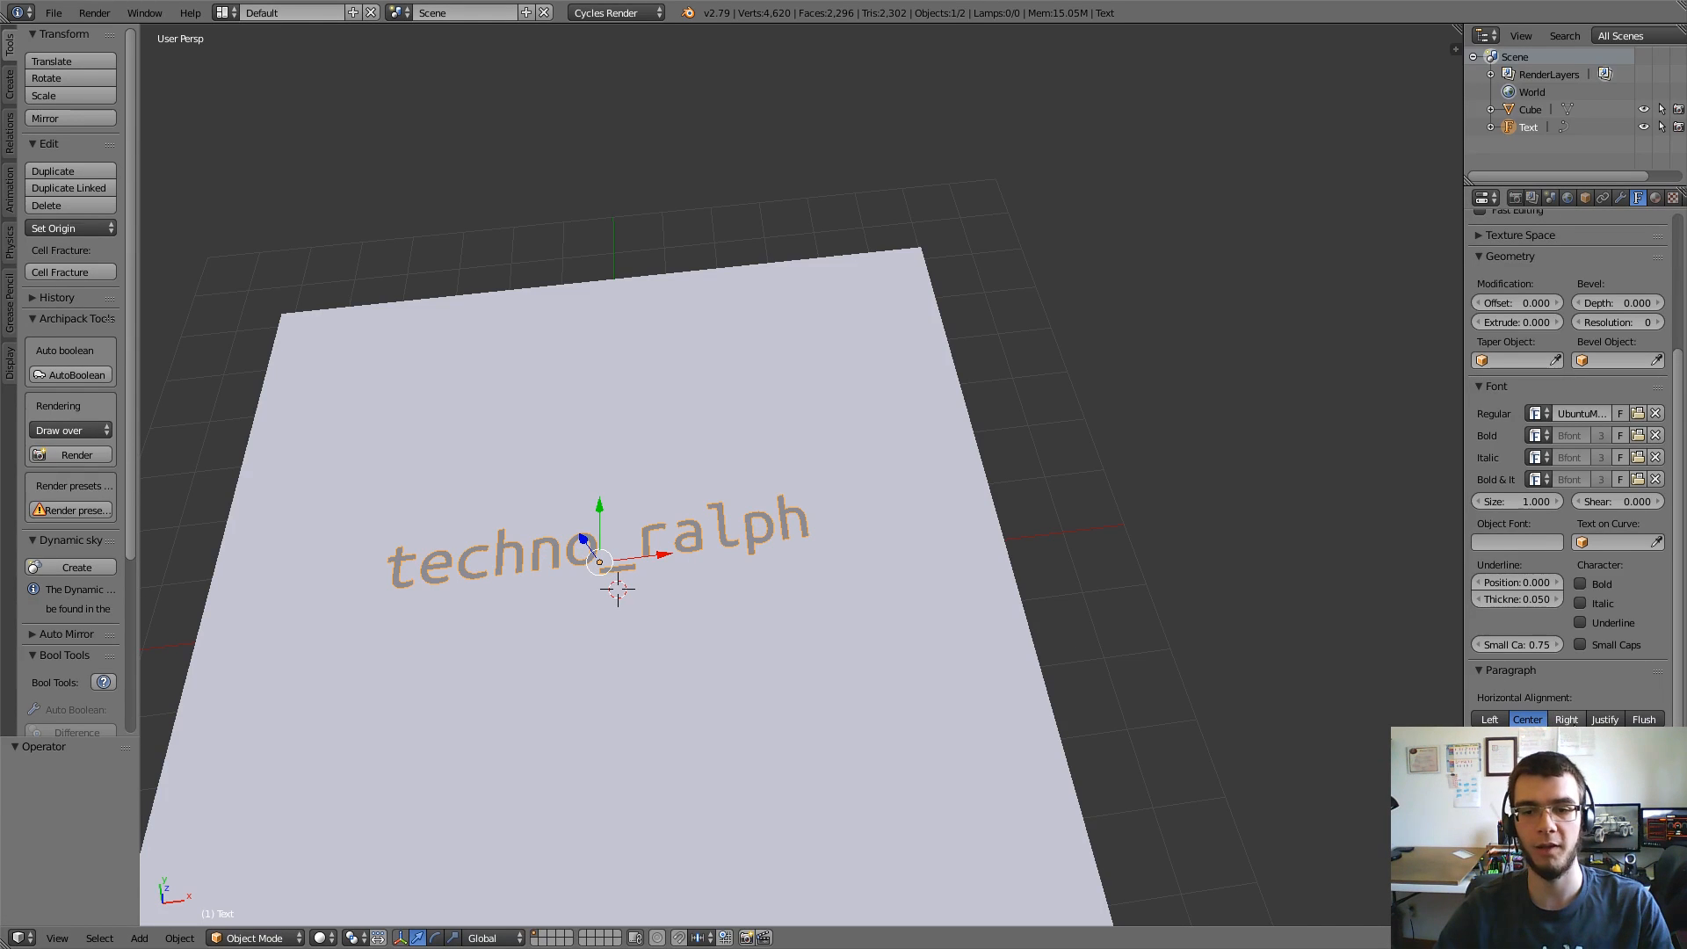
{"action": "left_click", "coordinate": [1567, 720]}
{"action": "left_click", "coordinate": [1528, 720]}
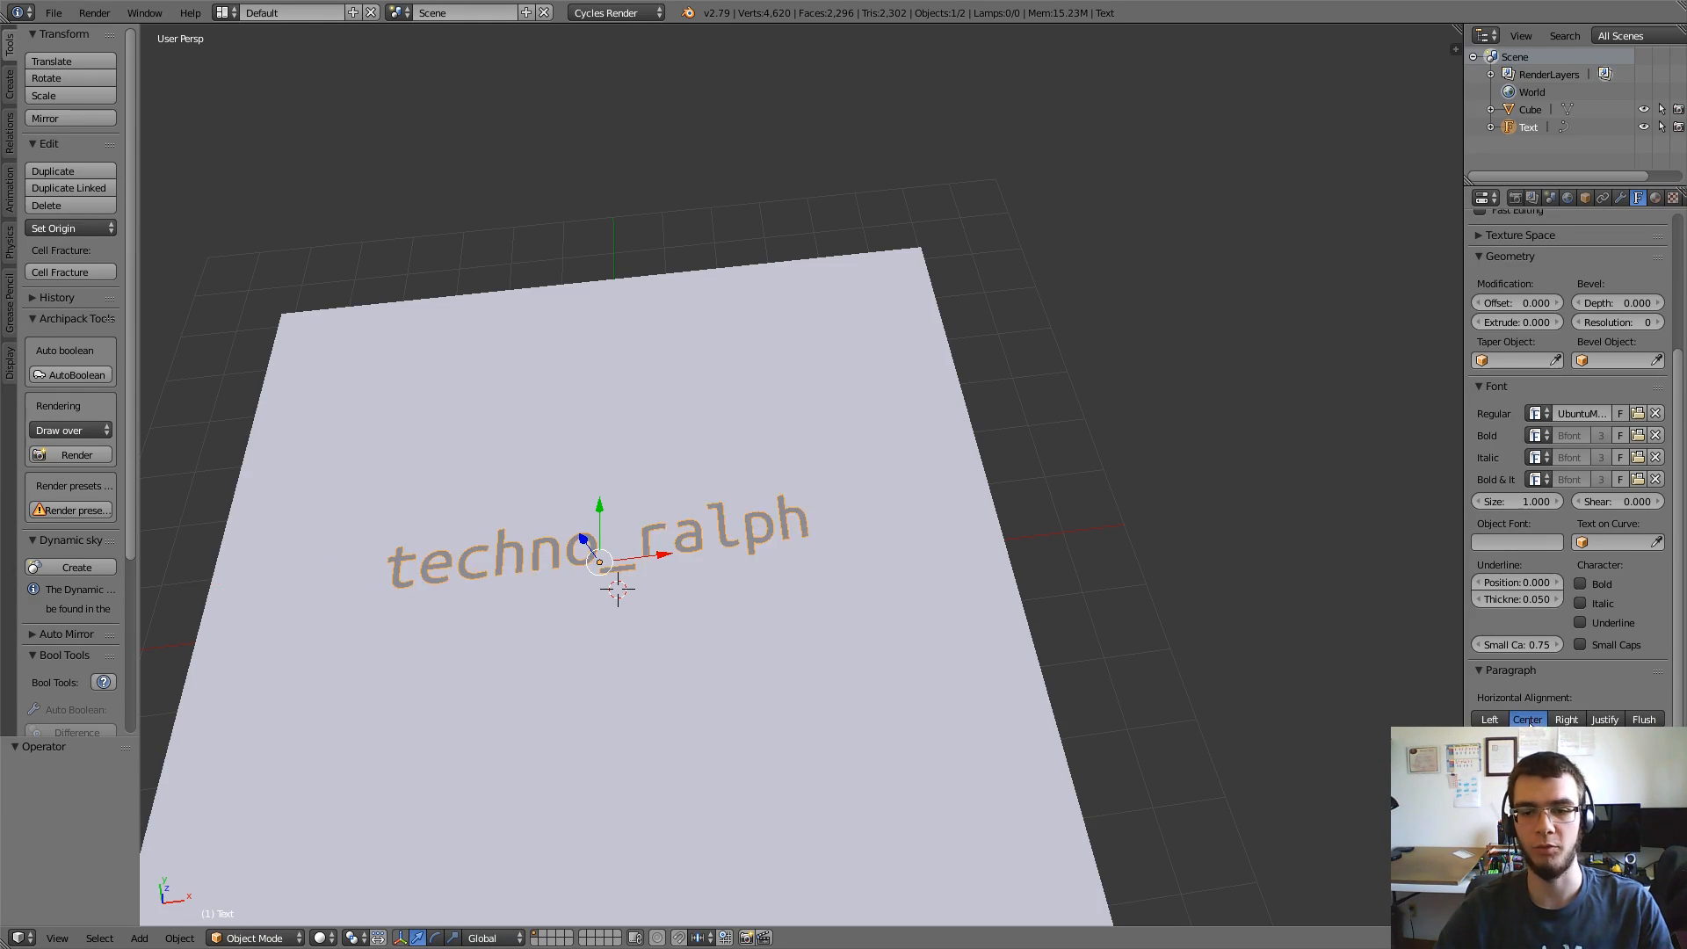
{"action": "left_click", "coordinate": [1544, 764]}
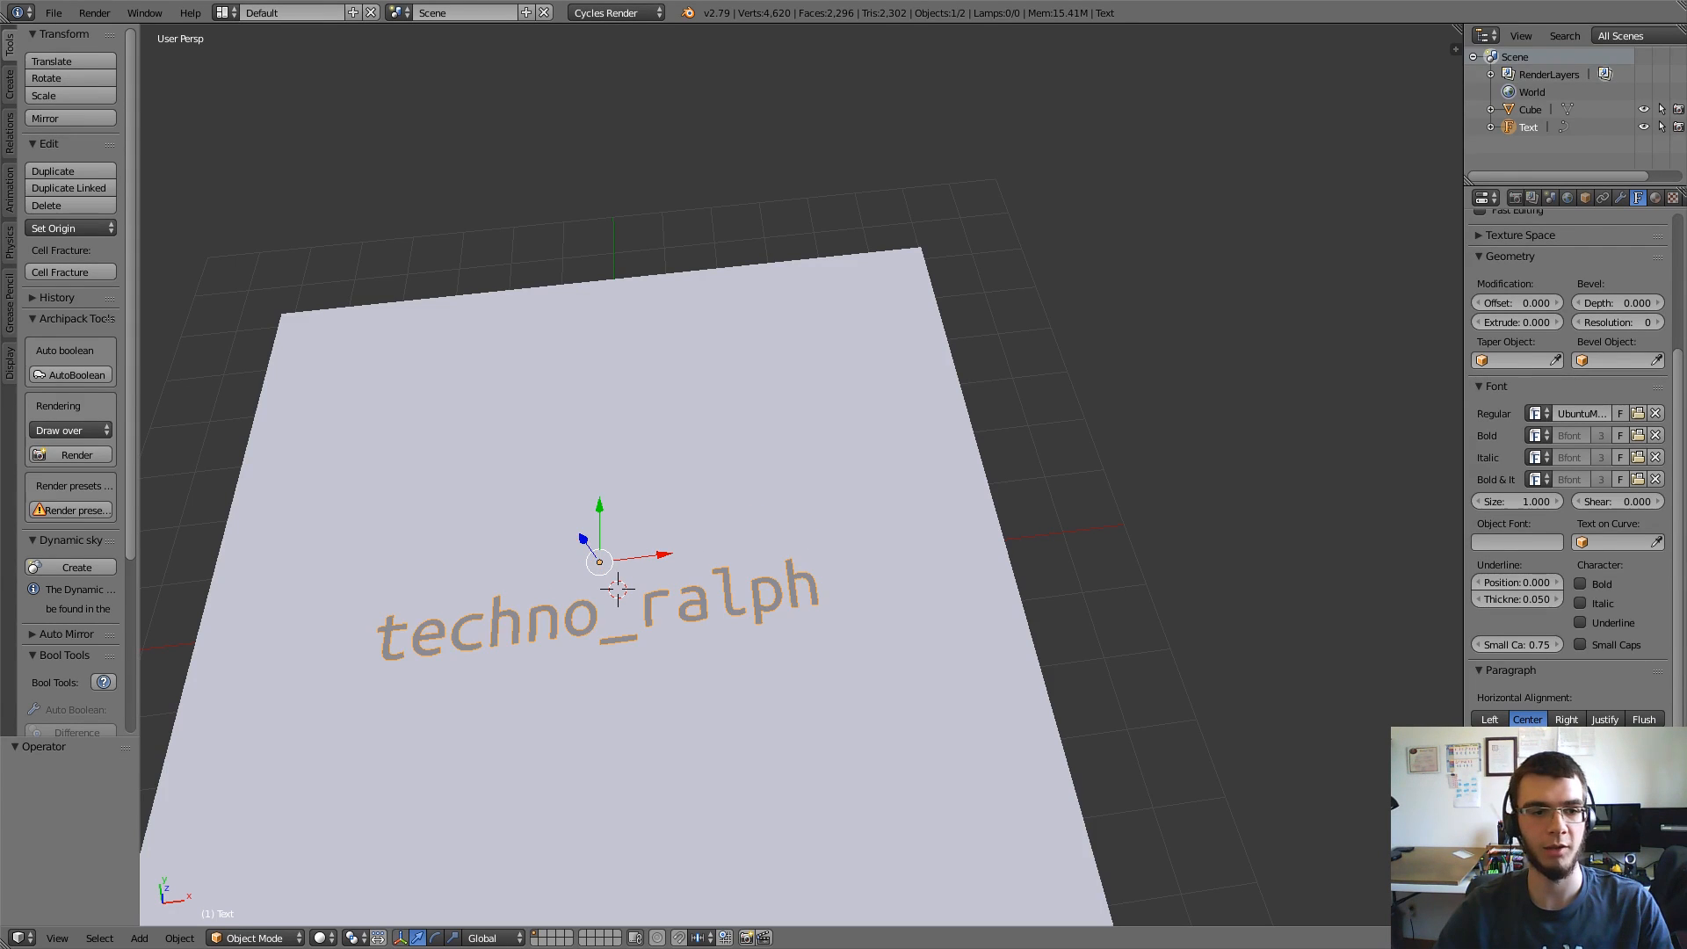
{"action": "left_click", "coordinate": [1496, 764]}
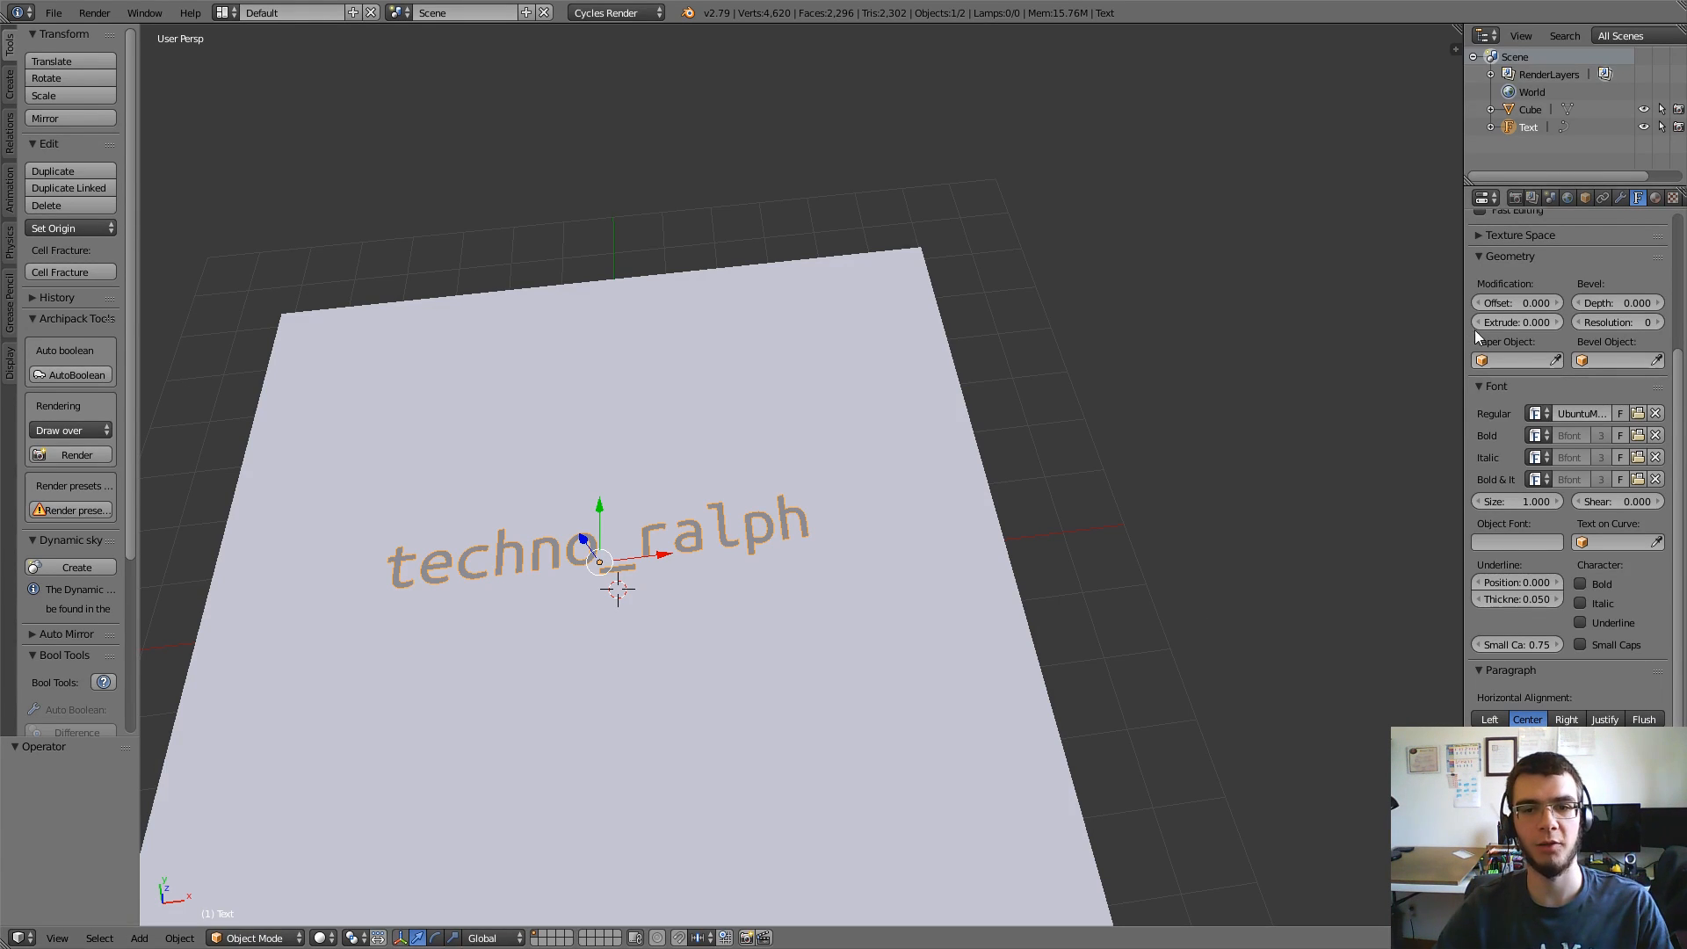
Step: Extrude the centred text by about 0.132
{"action": "middle_click_drag", "start_coordinate": [1133, 479], "coordinate": [1047, 419]}
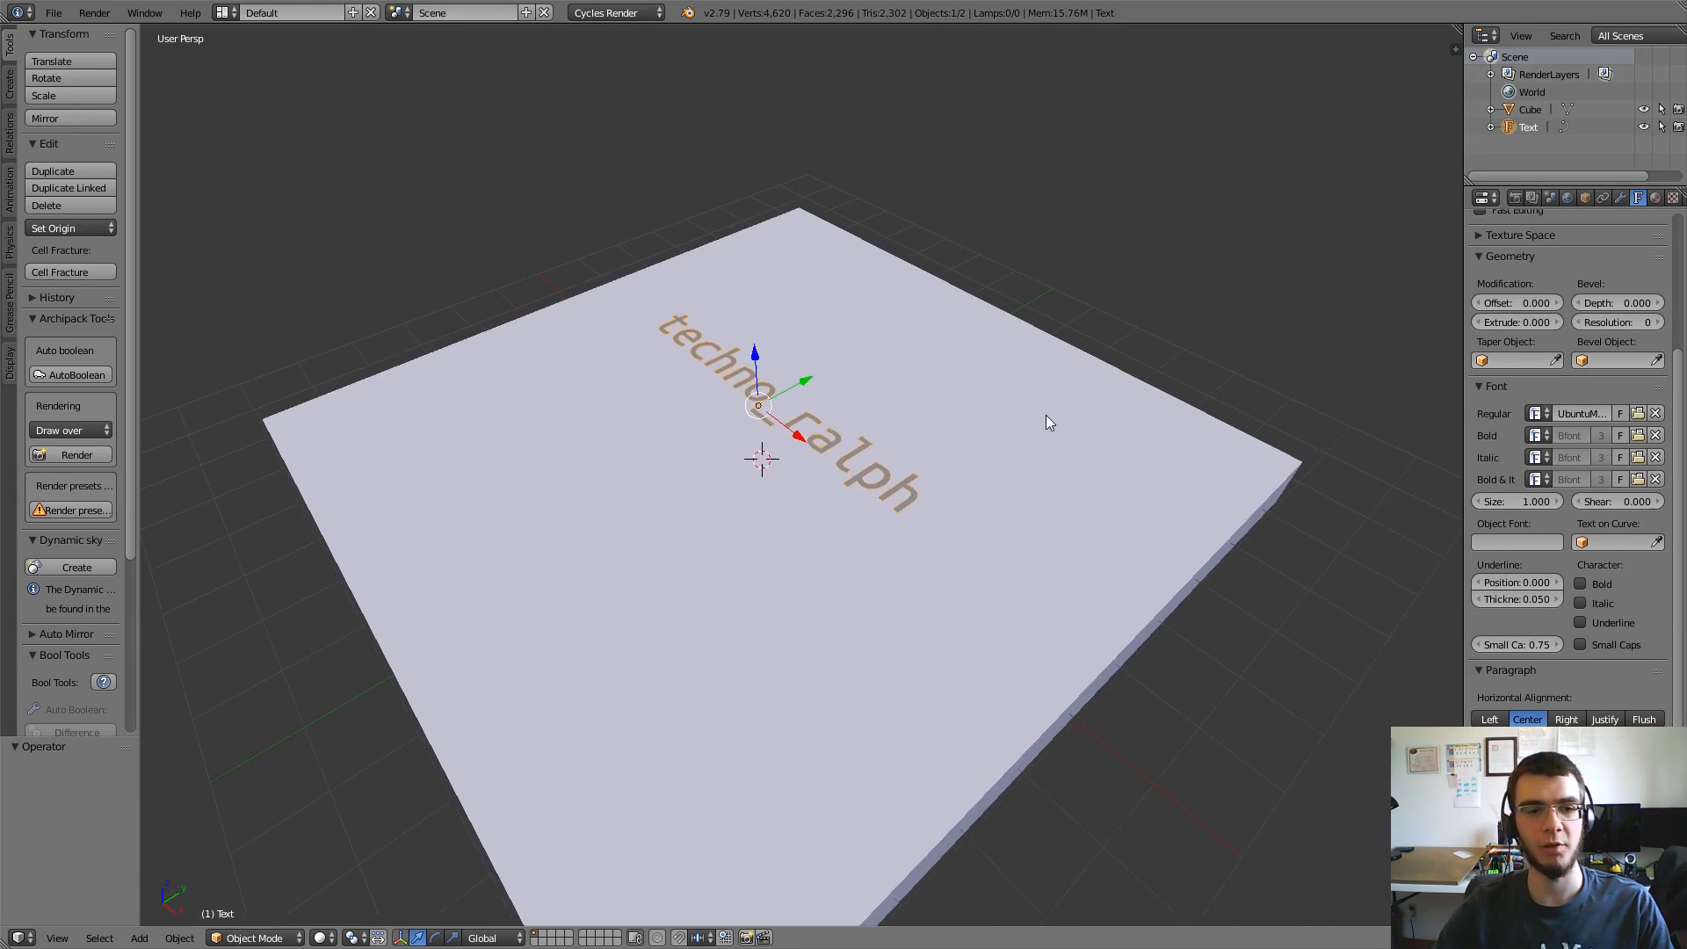
{"action": "scroll", "coordinate": [1047, 419], "scroll_direction": "up", "scroll_amount": 3}
{"action": "left_click_drag", "start_coordinate": [1520, 323], "coordinate": [1527, 323]}
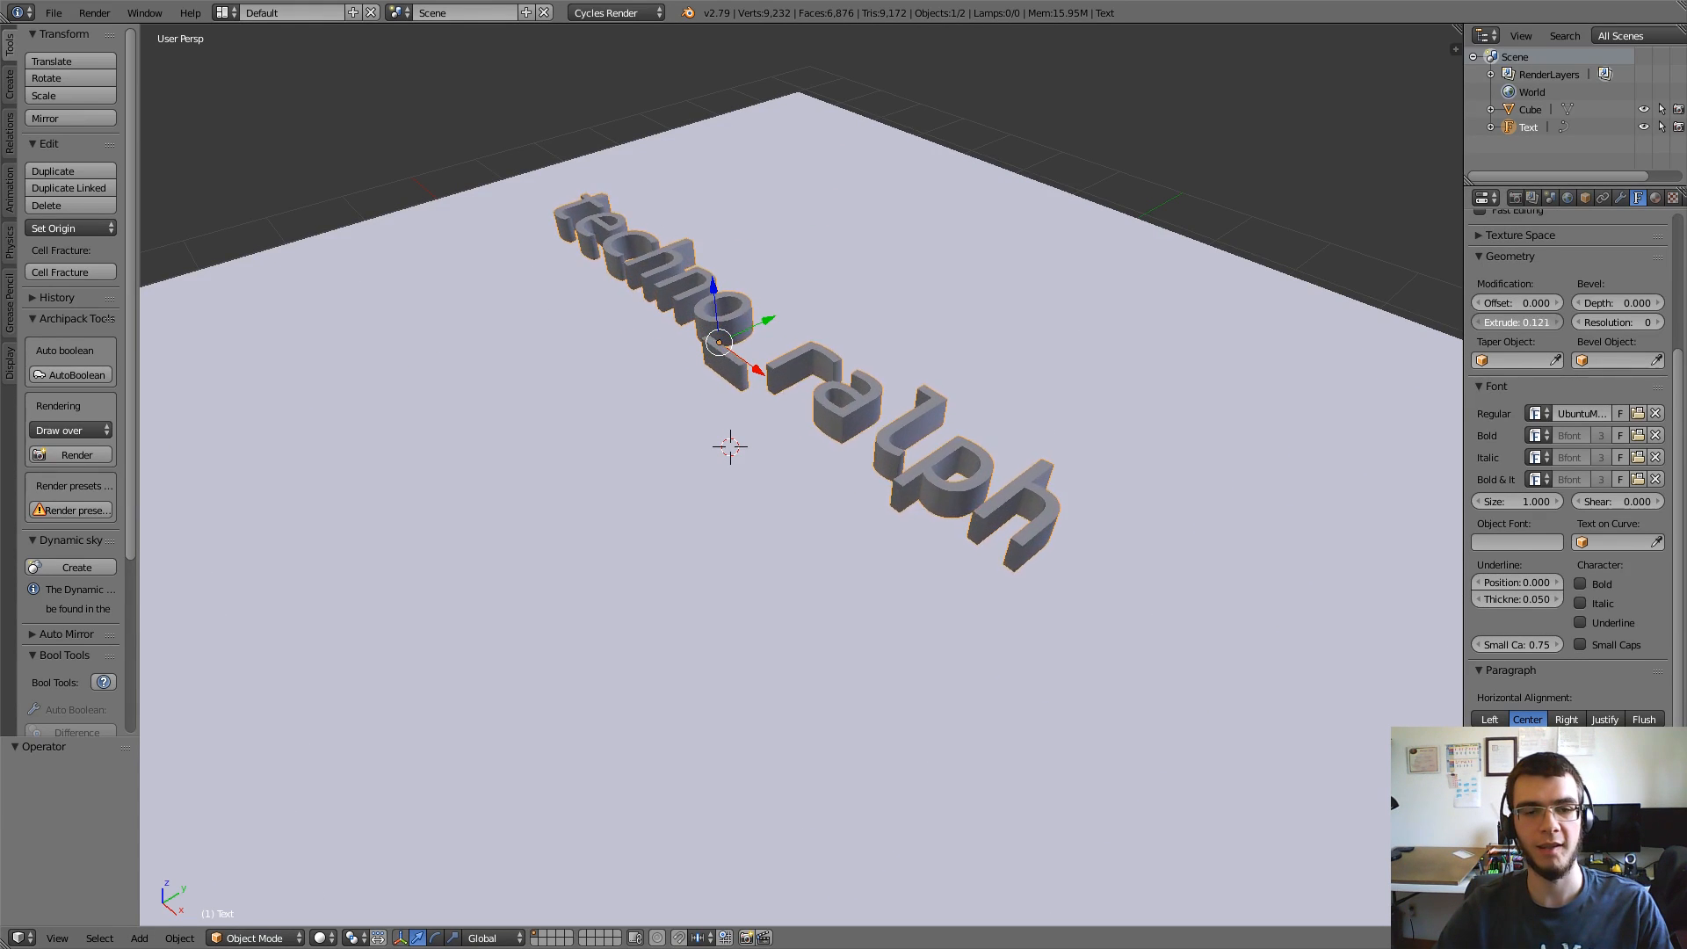
{"action": "mouse_move", "coordinate": [988, 447]}
{"action": "middle_mouse_down"}
{"action": "mouse_move", "coordinate": [1113, 455]}
{"action": "mouse_move", "coordinate": [986, 441]}
{"action": "middle_mouse_up"}
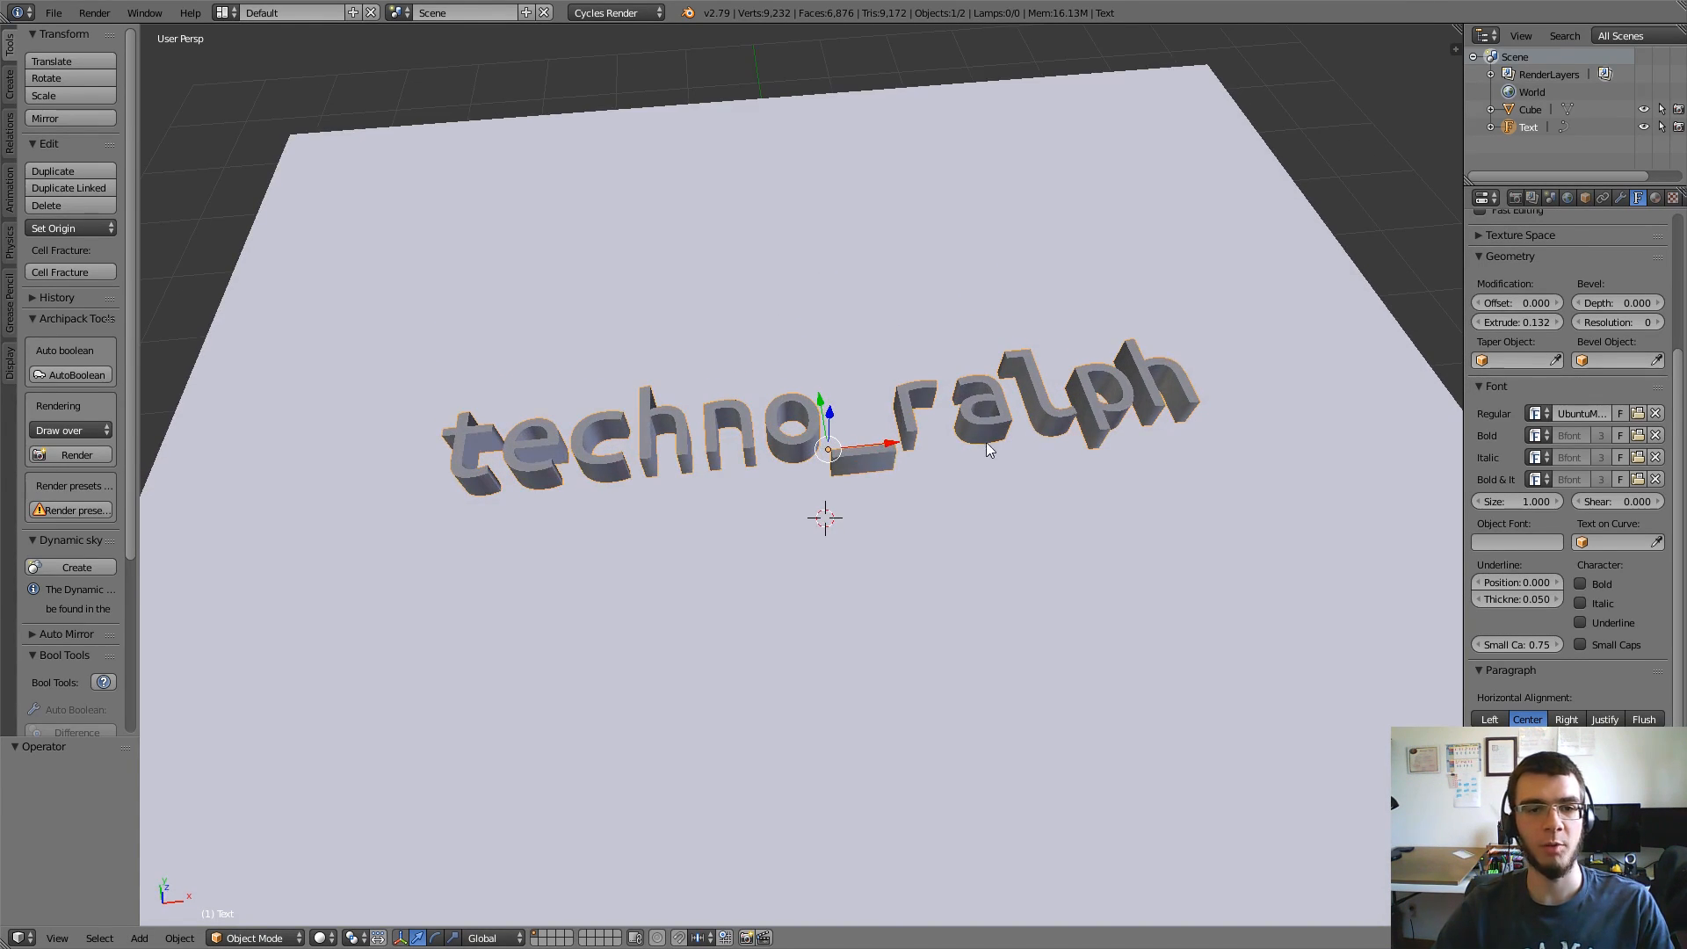
Step: Check the extruded text in Edit Mode, return to Object Mode and convert it to a mesh
{"action": "key", "text": "Tab"}
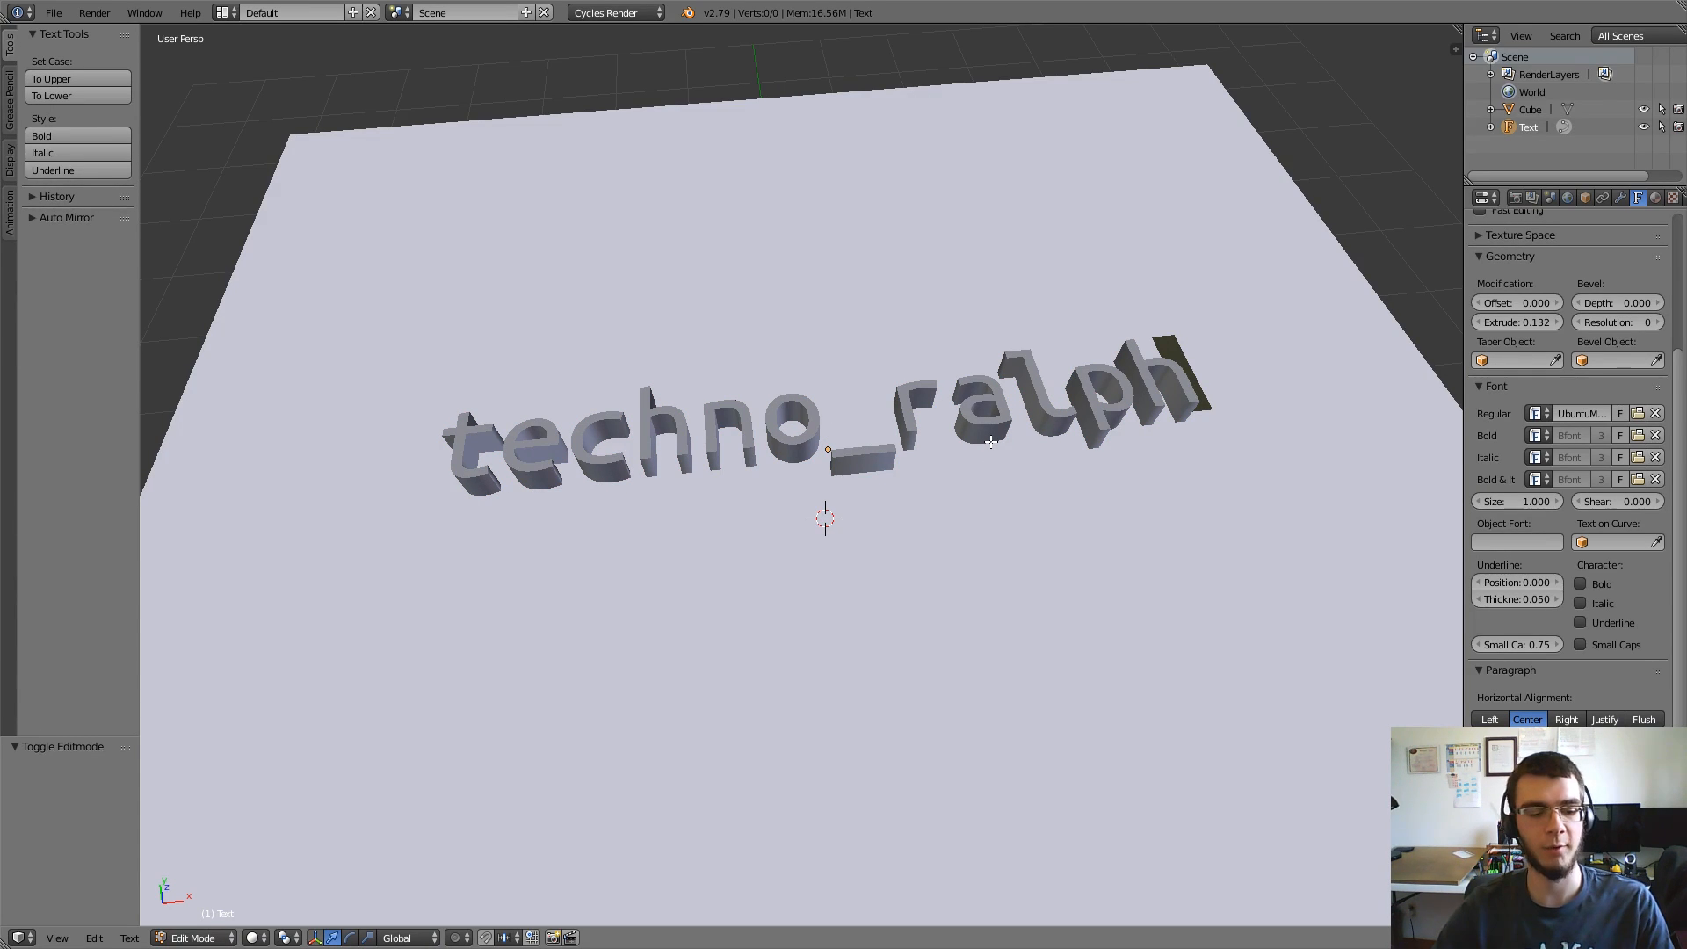
{"action": "key", "text": "Tab"}
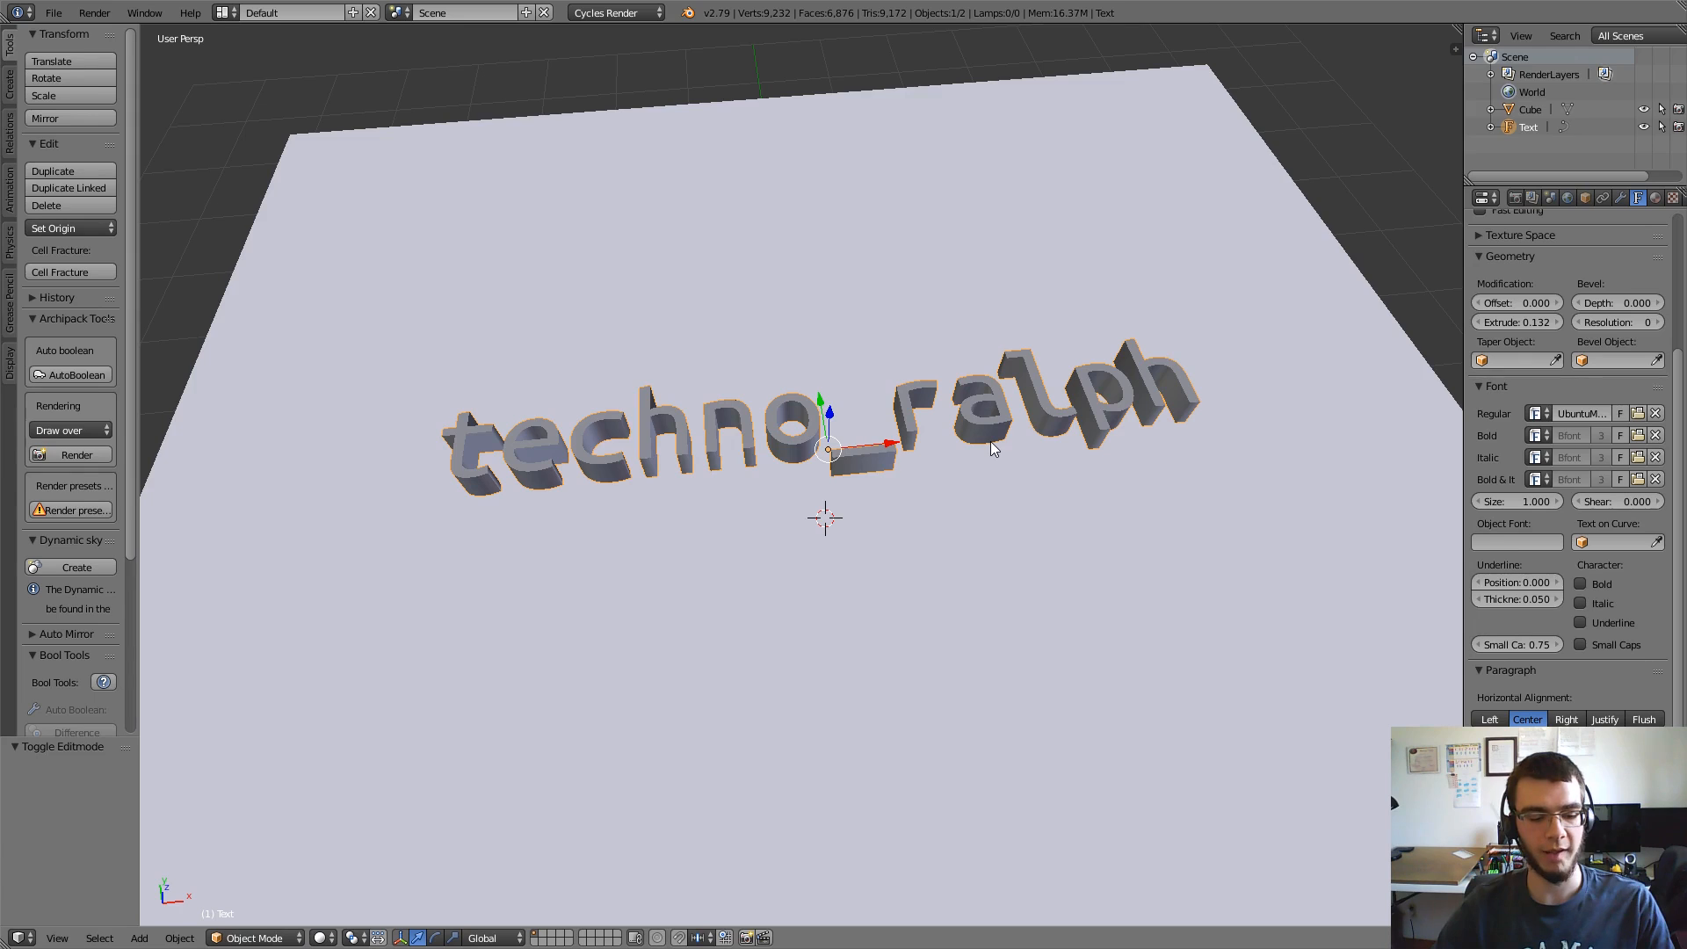
{"action": "left_click", "coordinate": [180, 939]}
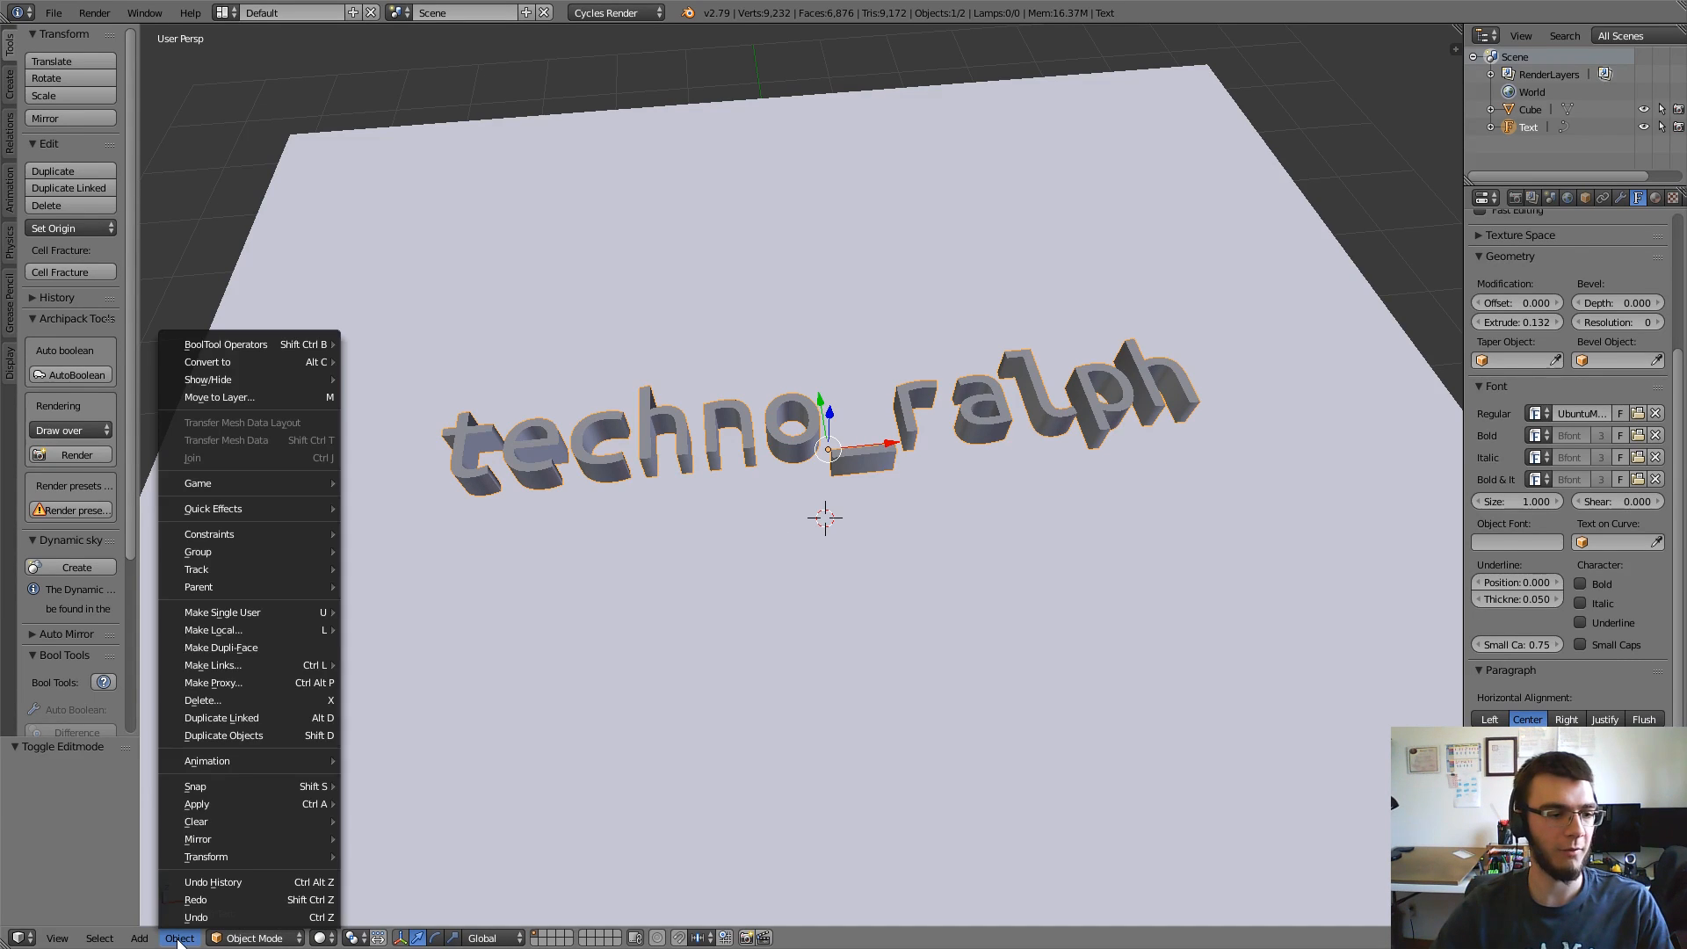
{"action": "mouse_move", "coordinate": [237, 364]}
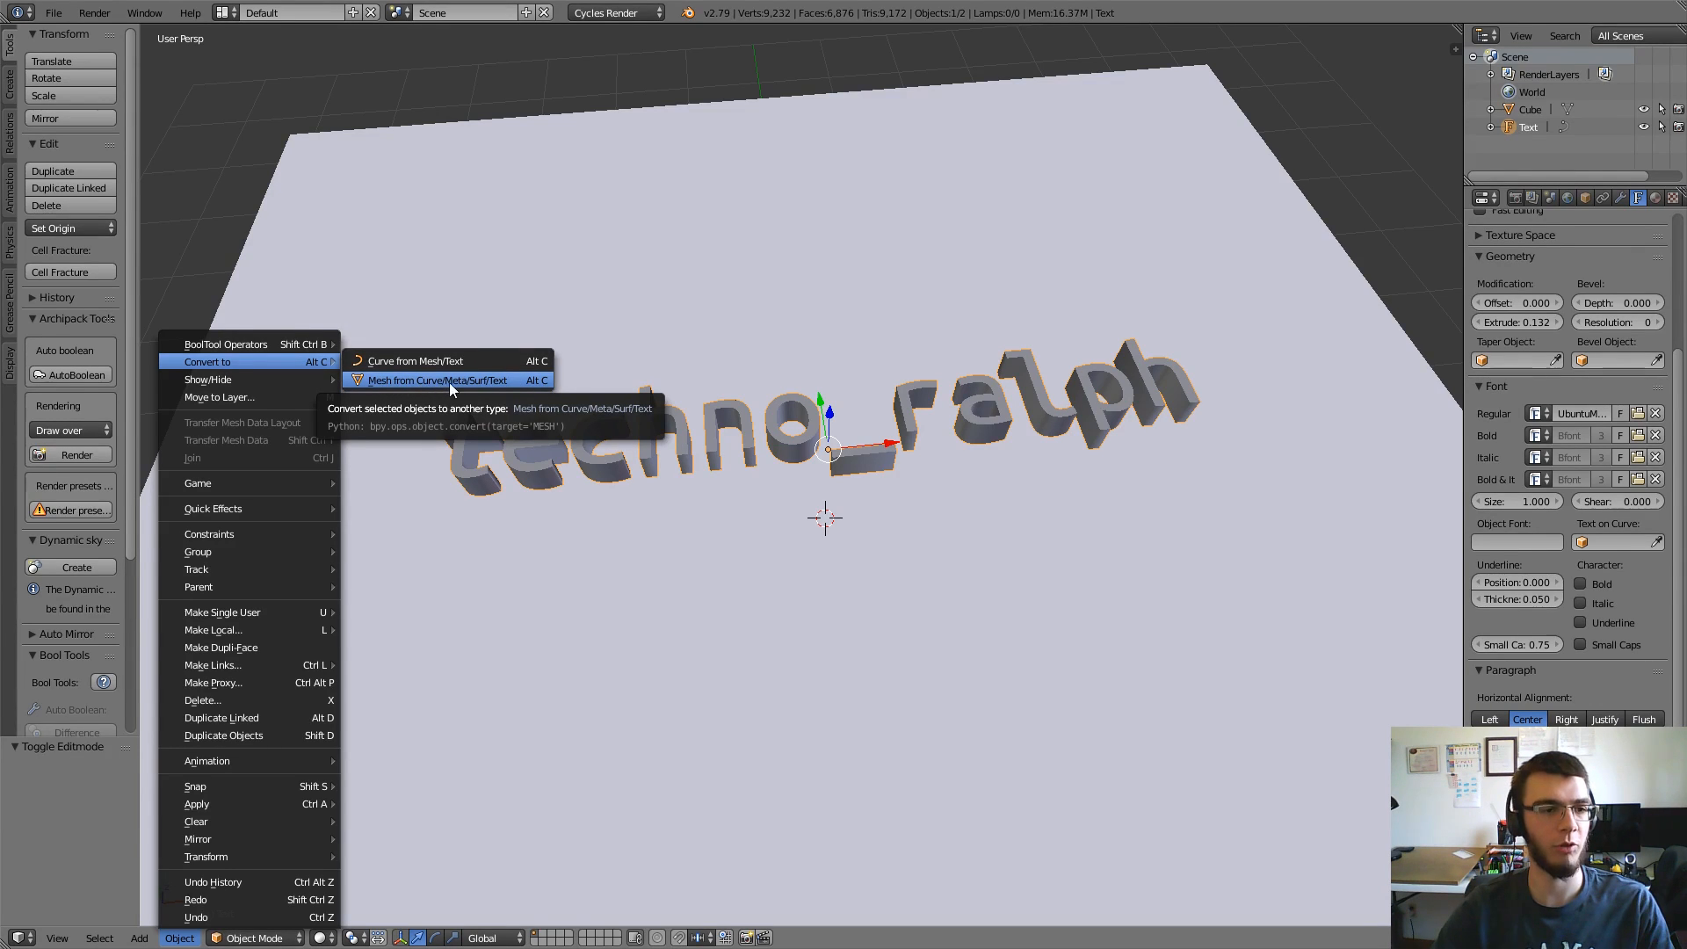
{"action": "left_click", "coordinate": [501, 382]}
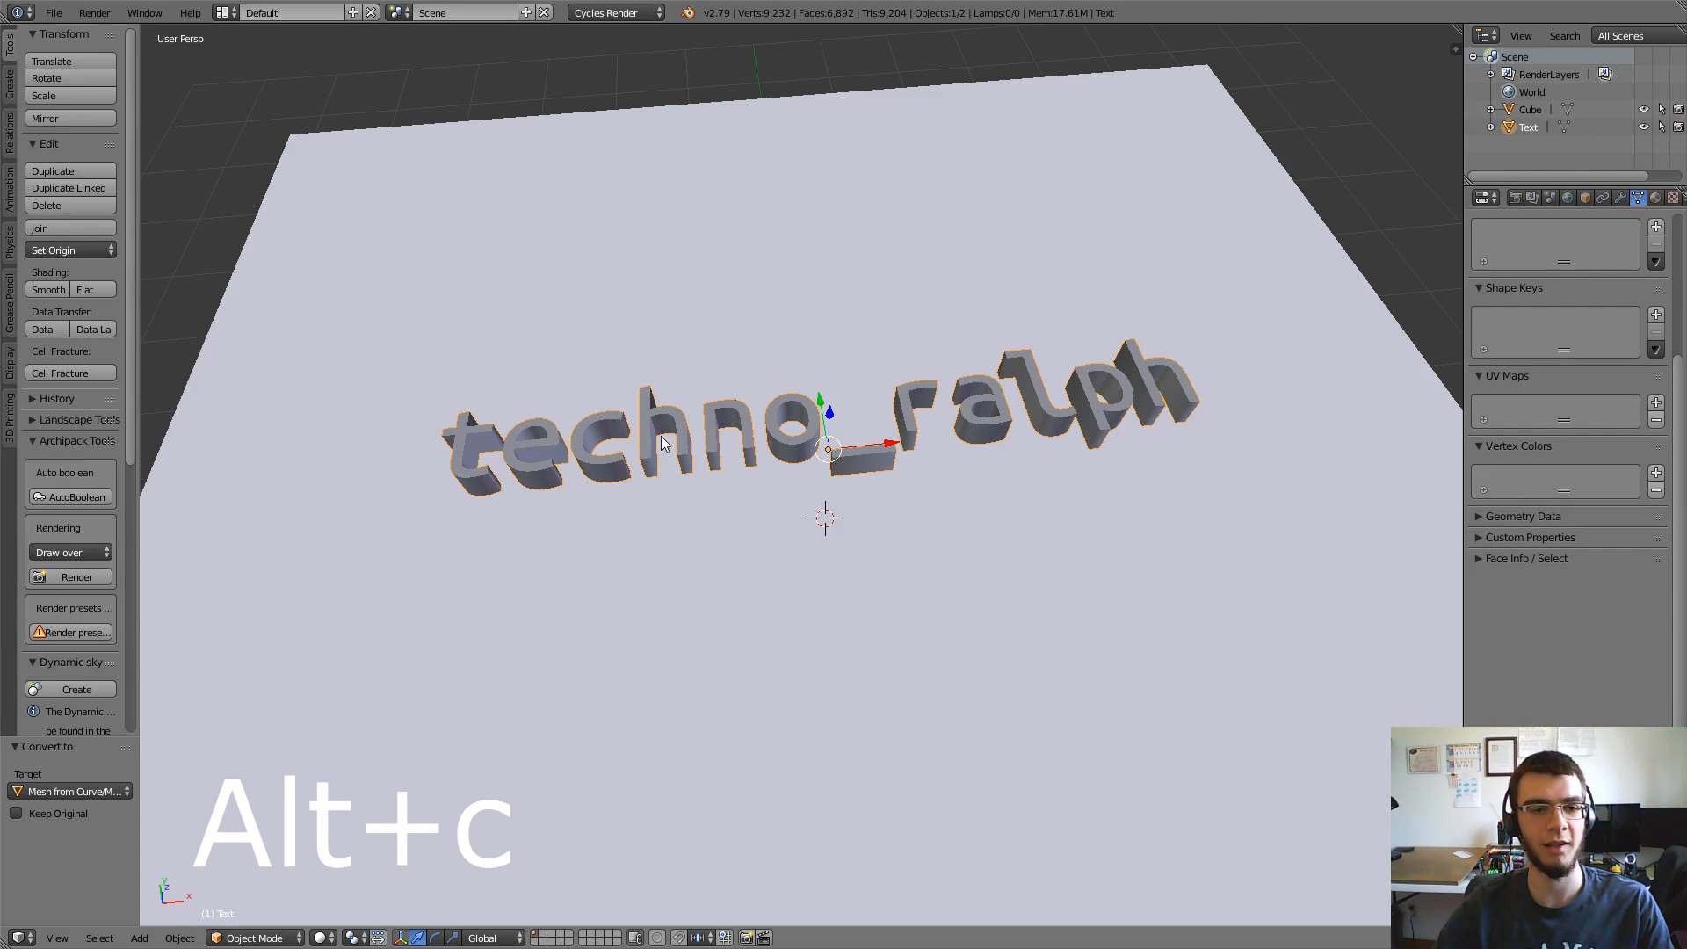
Step: Select the whole text mesh in Edit Mode, remove its doubled vertices and return to Object Mode
{"action": "middle_click_drag", "start_coordinate": [920, 457], "coordinate": [807, 374]}
{"action": "key", "text": "Tab"}
{"action": "middle_click_drag", "start_coordinate": [1011, 474], "coordinate": [1041, 500]}
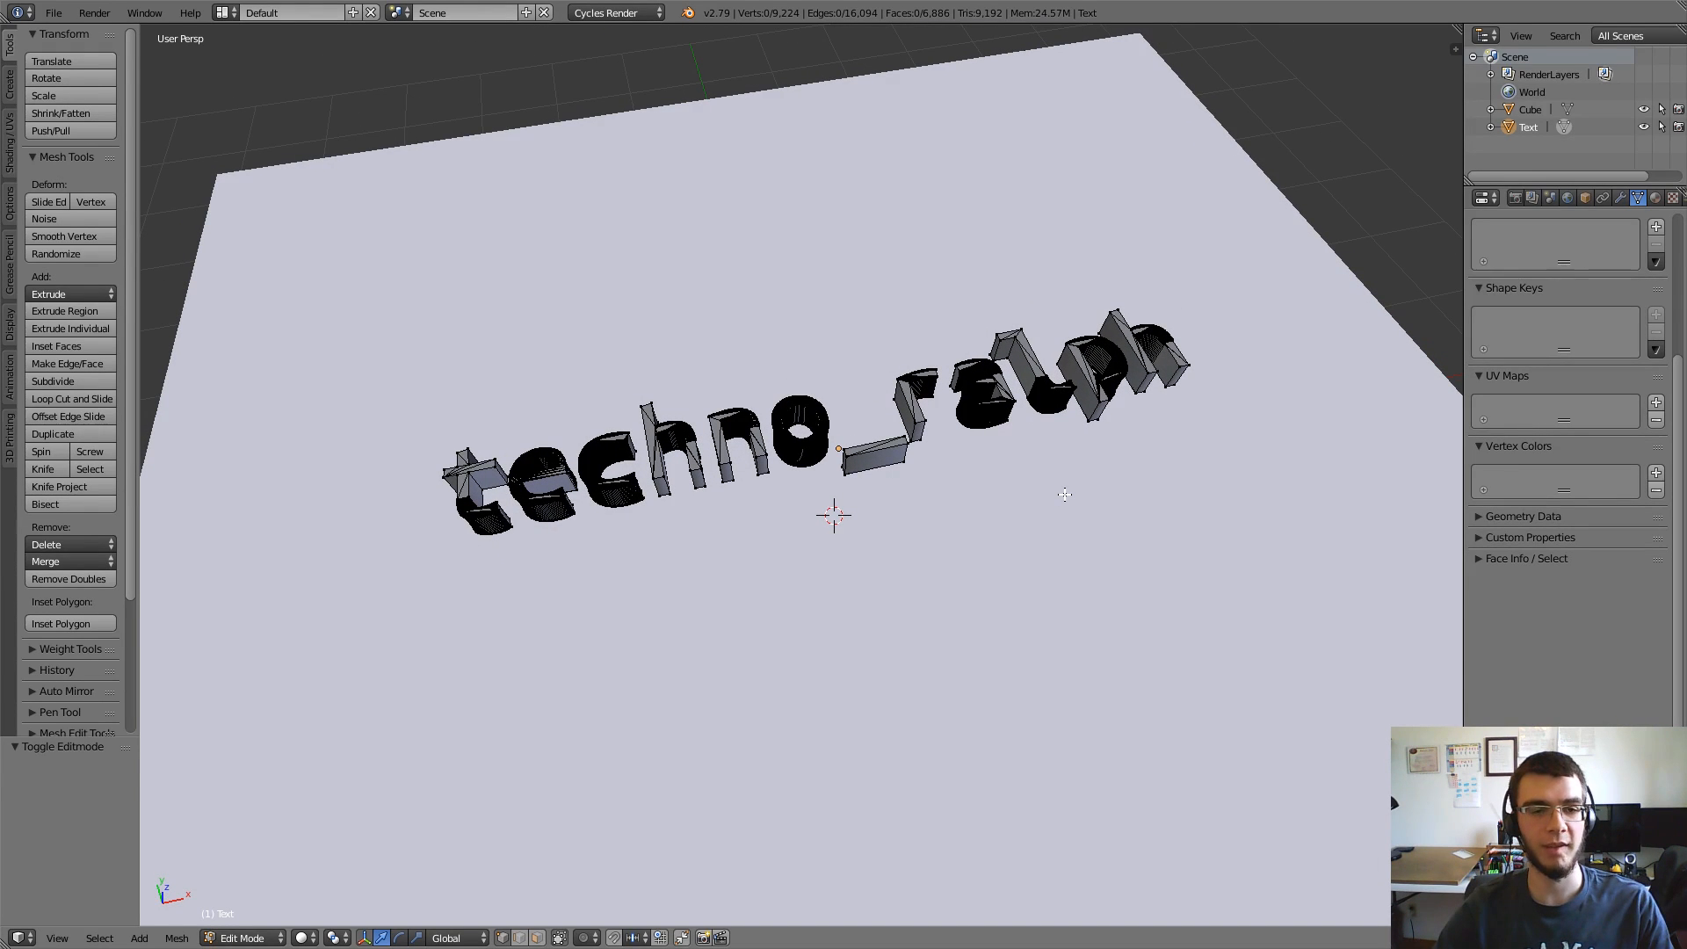
{"action": "key", "text": "a"}
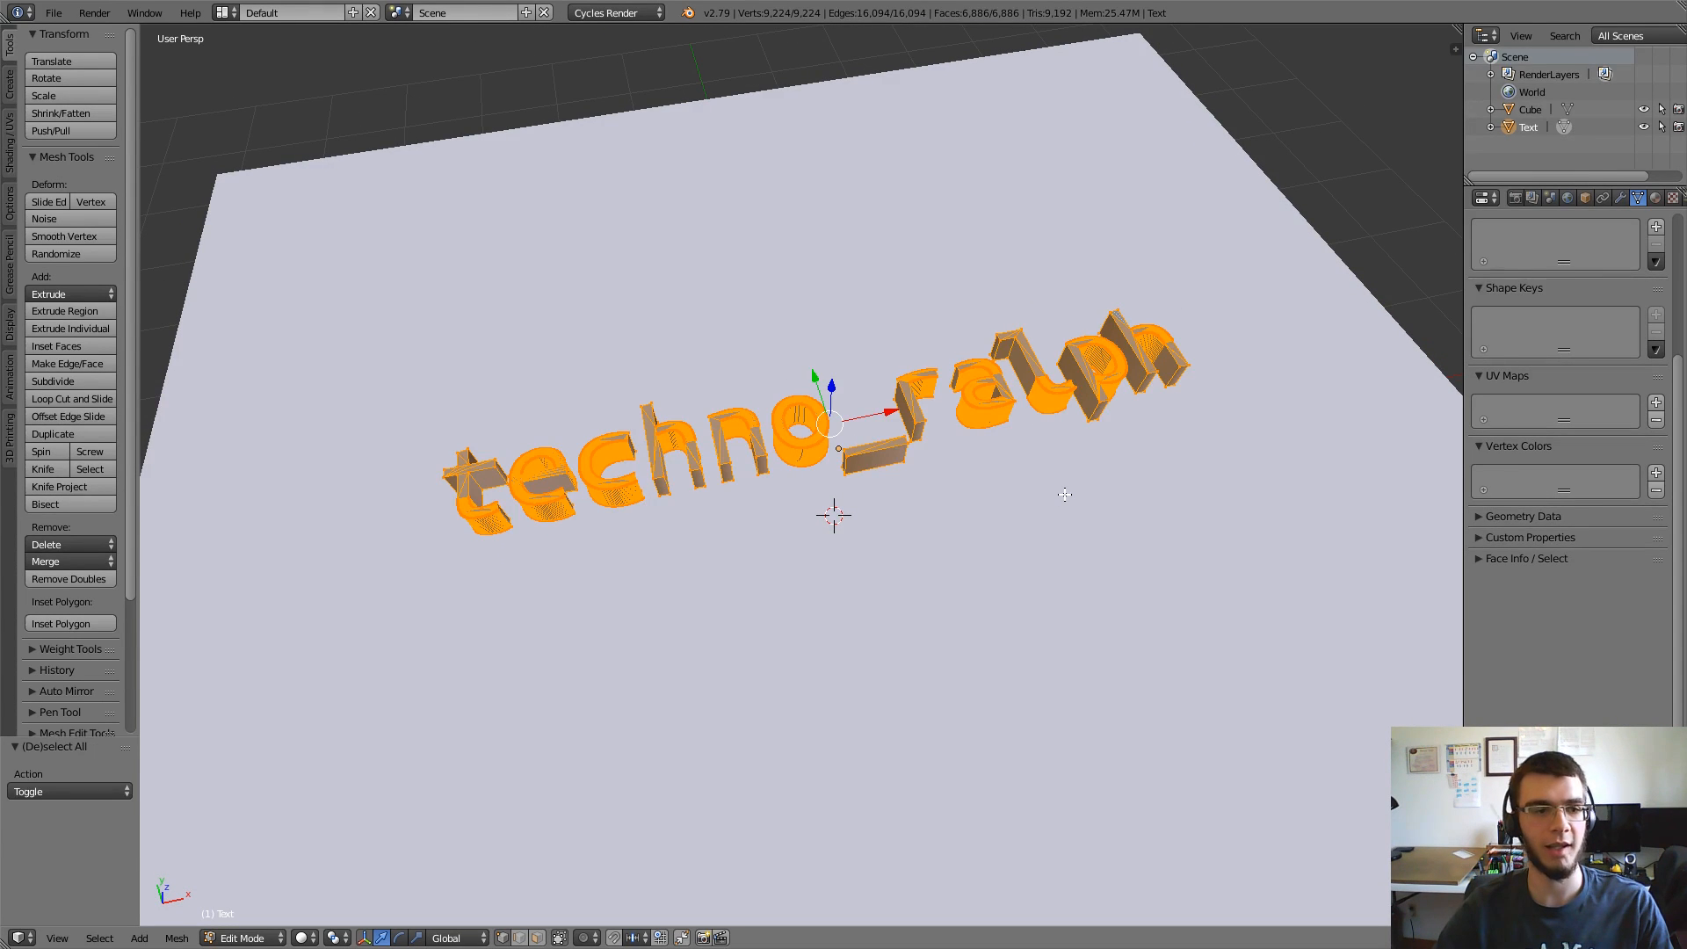
{"action": "left_click", "coordinate": [56, 579]}
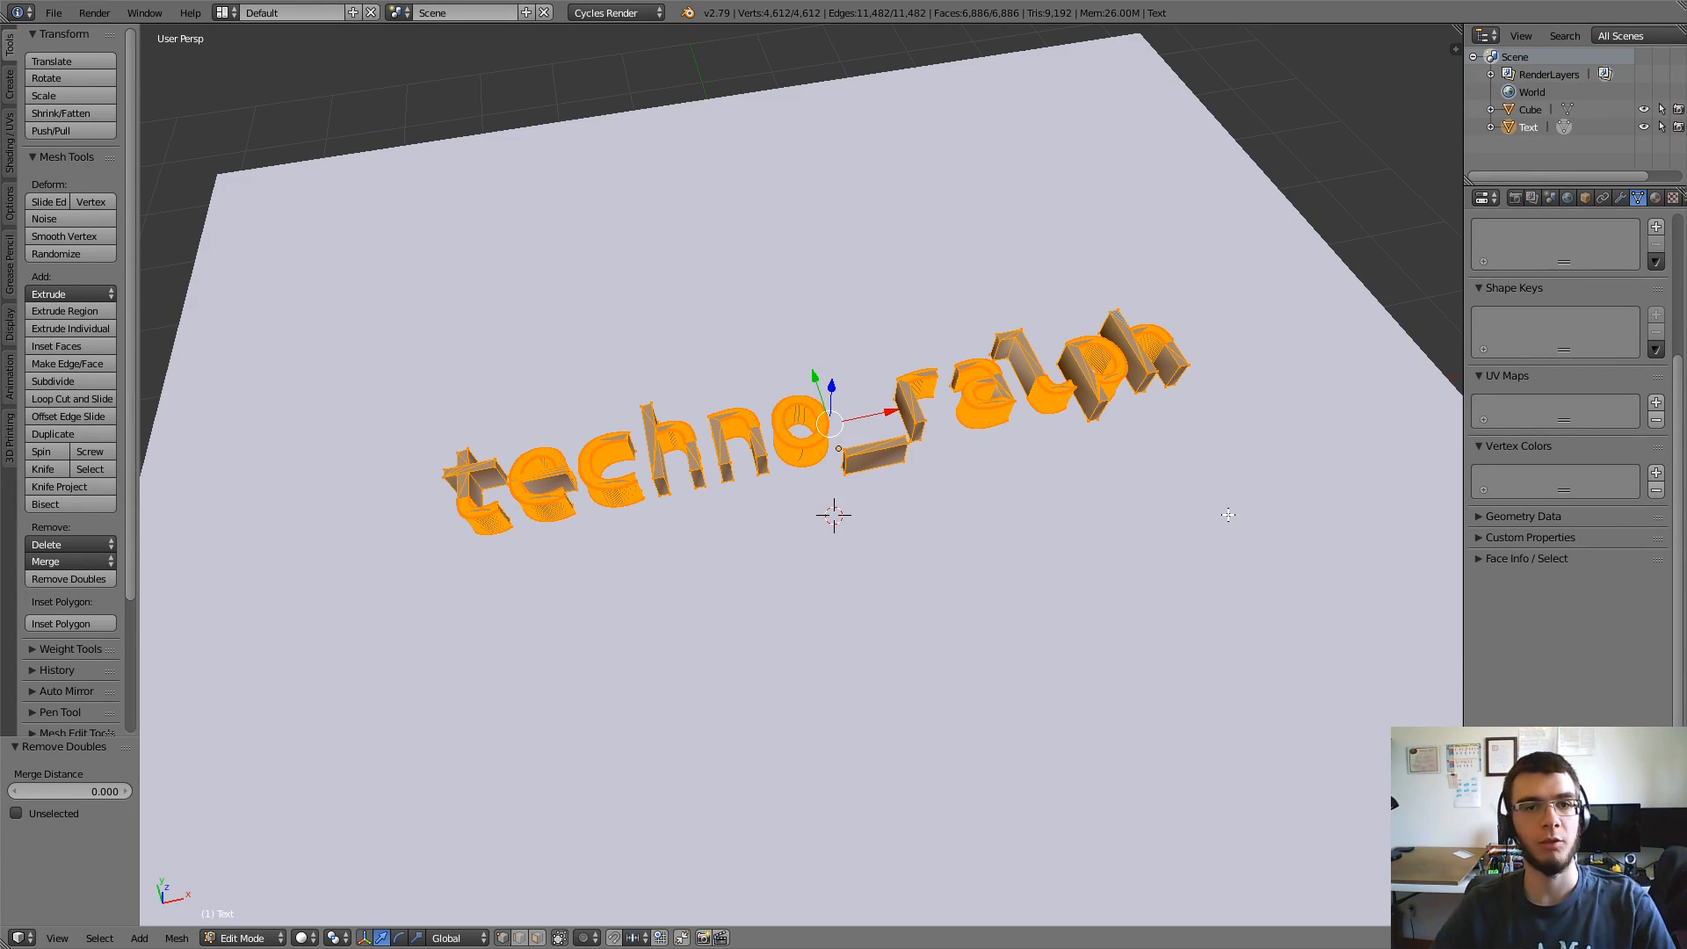
{"action": "key", "text": "Tab"}
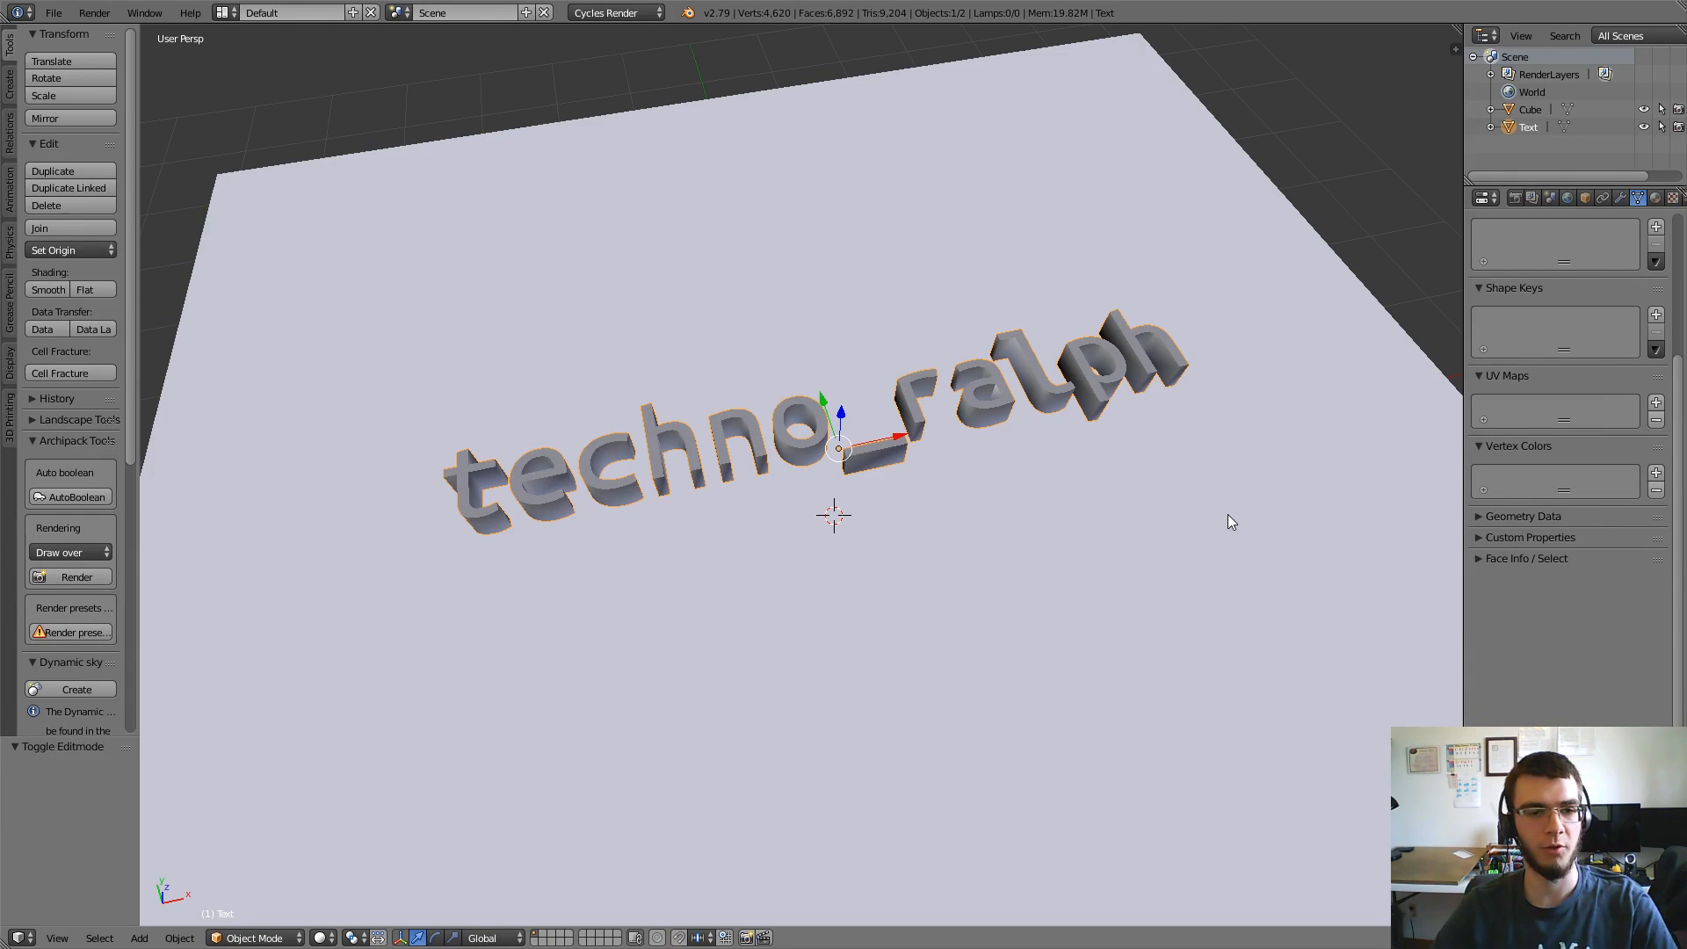
Step: Undo the doubles removal and mesh conversion, and reset the text's extrusion to 0
{"action": "key", "text": "ctrl+z"}
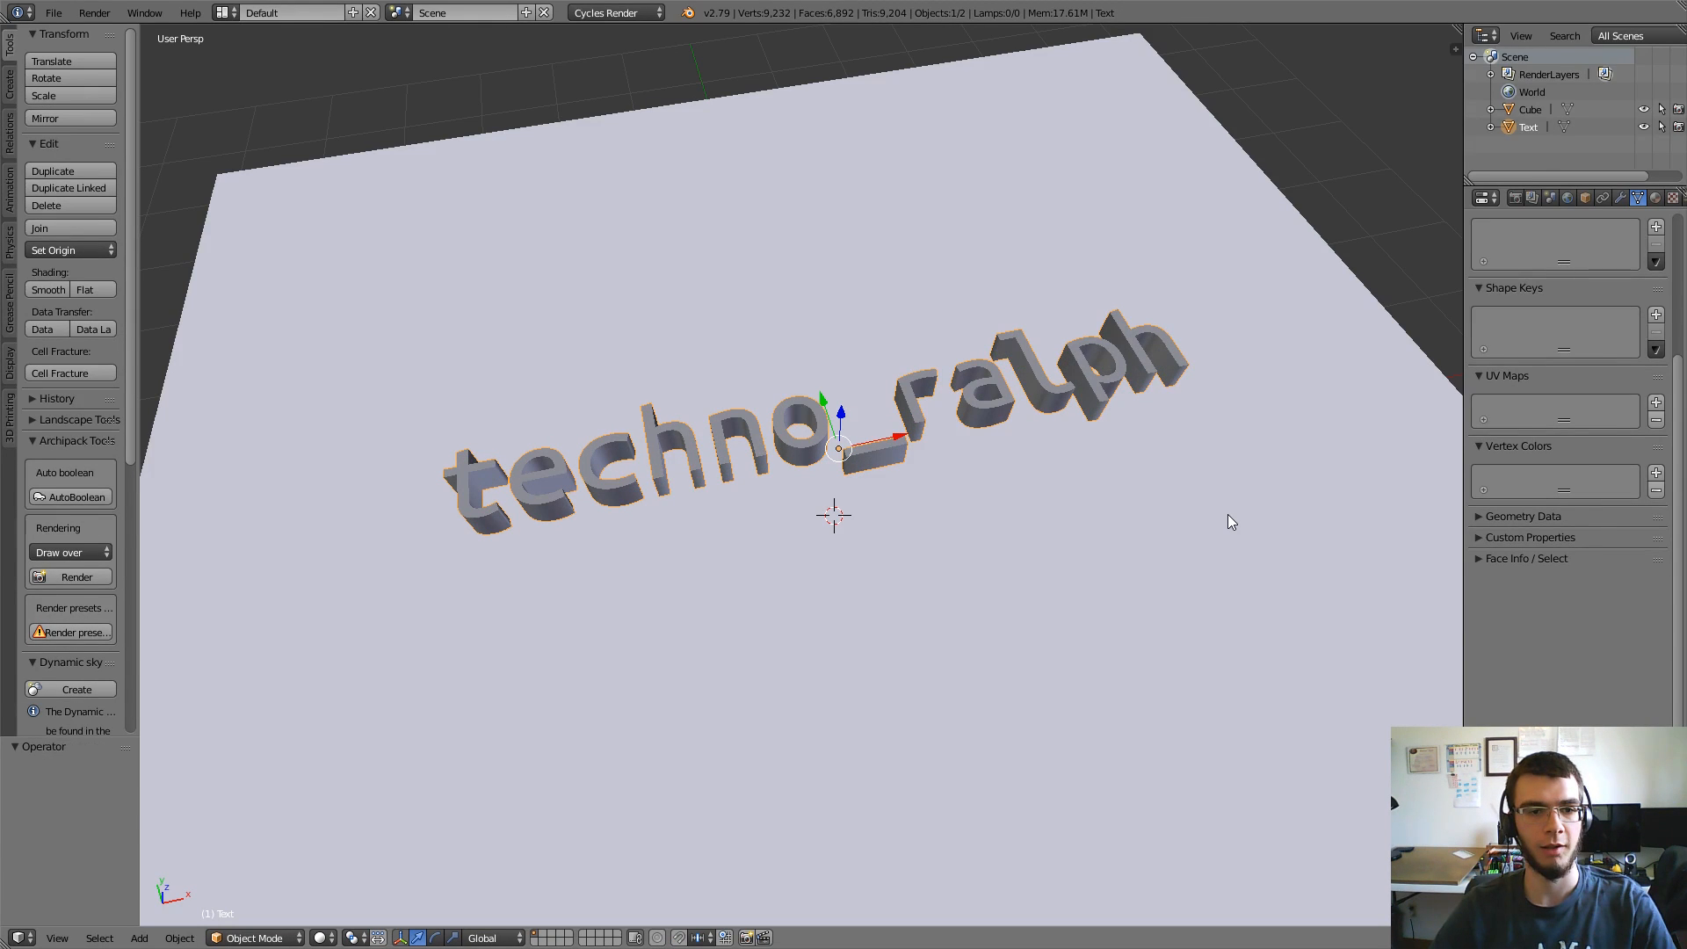
{"action": "key", "text": "ctrl+z"}
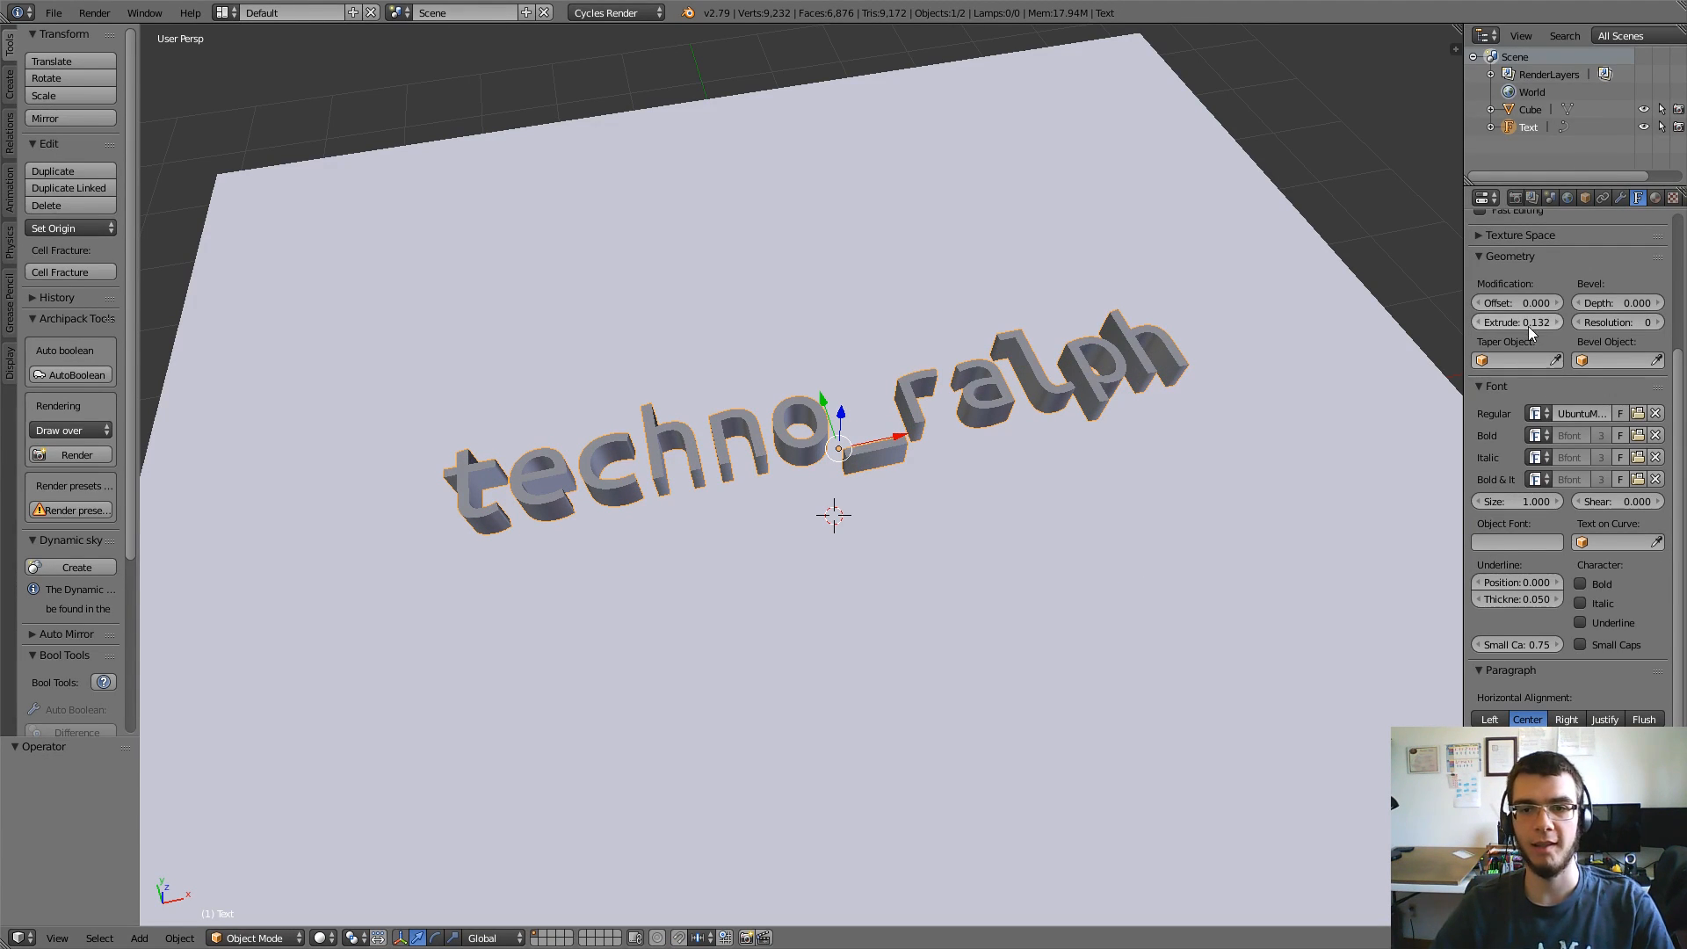
{"action": "key", "text": "BackSpace"}
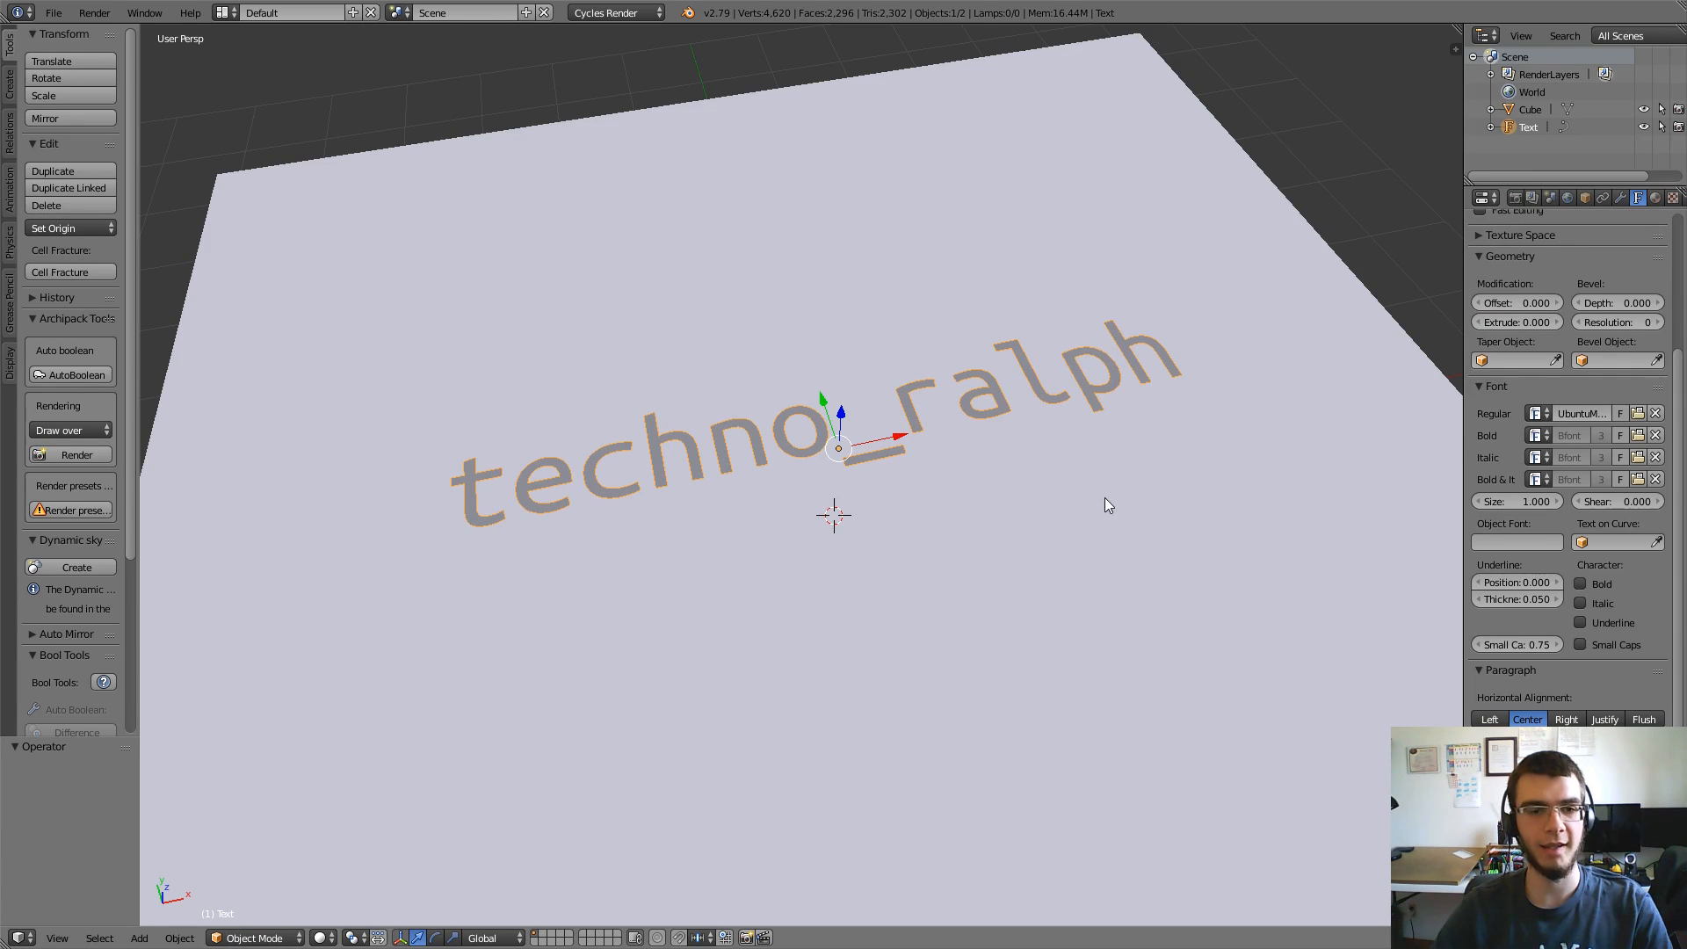
Step: Convert the flat text to a mesh and open it in Edit Mode
{"action": "key", "text": "alt+c"}
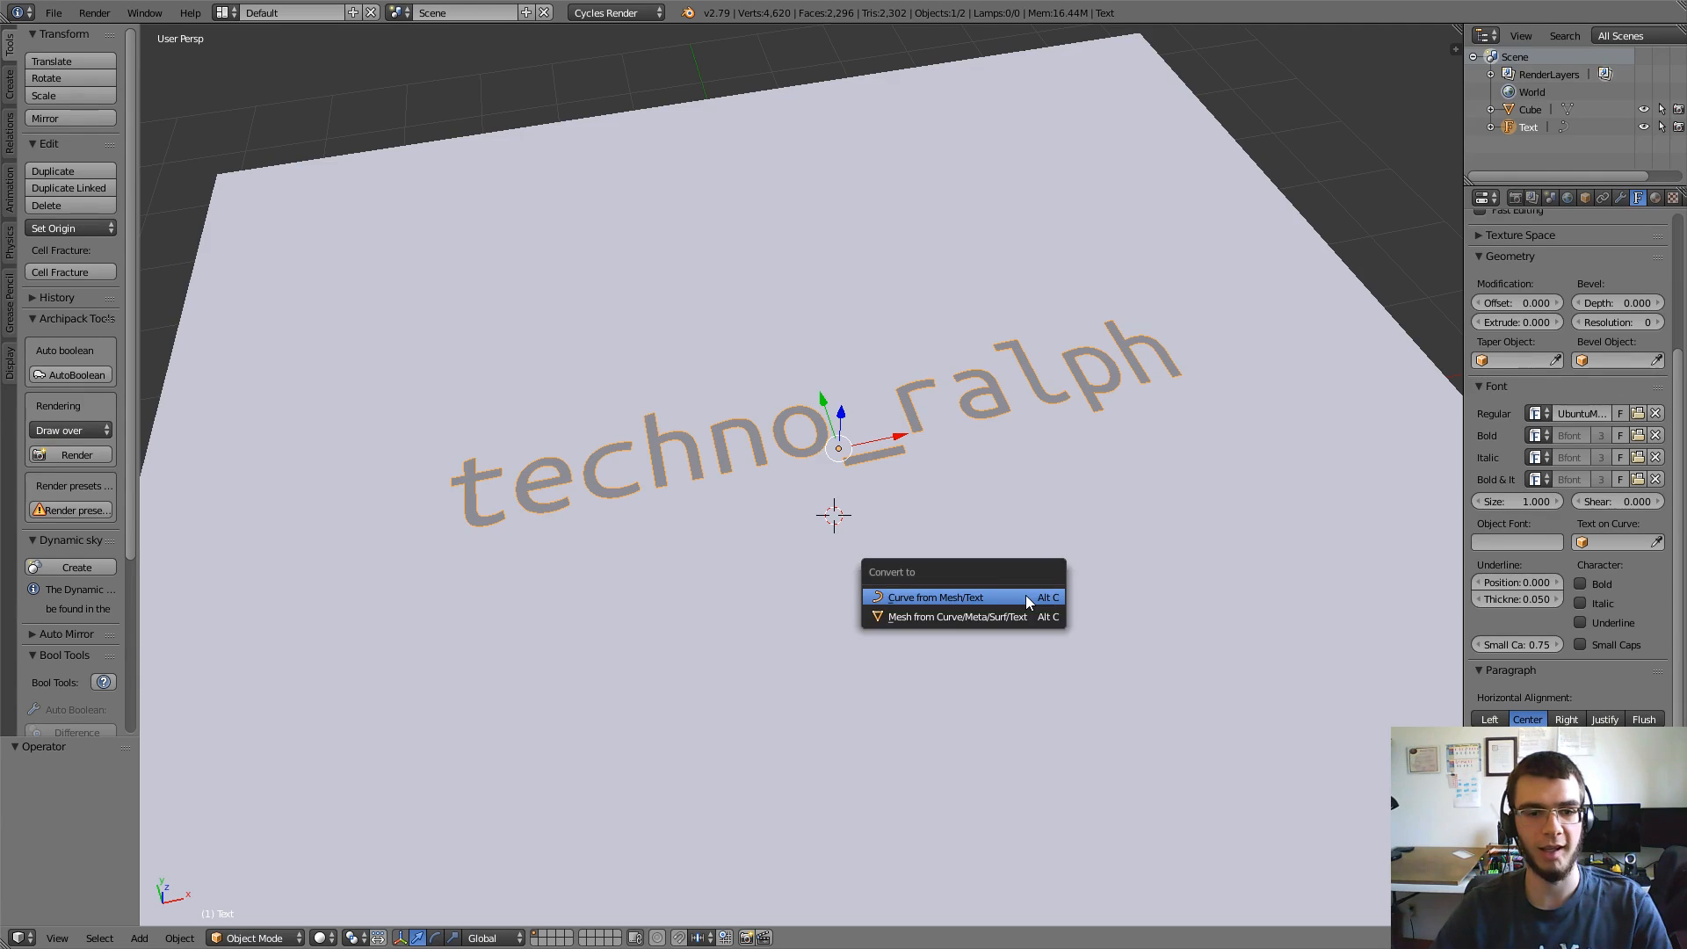
{"action": "left_click", "coordinate": [990, 619]}
{"action": "key", "text": "Tab"}
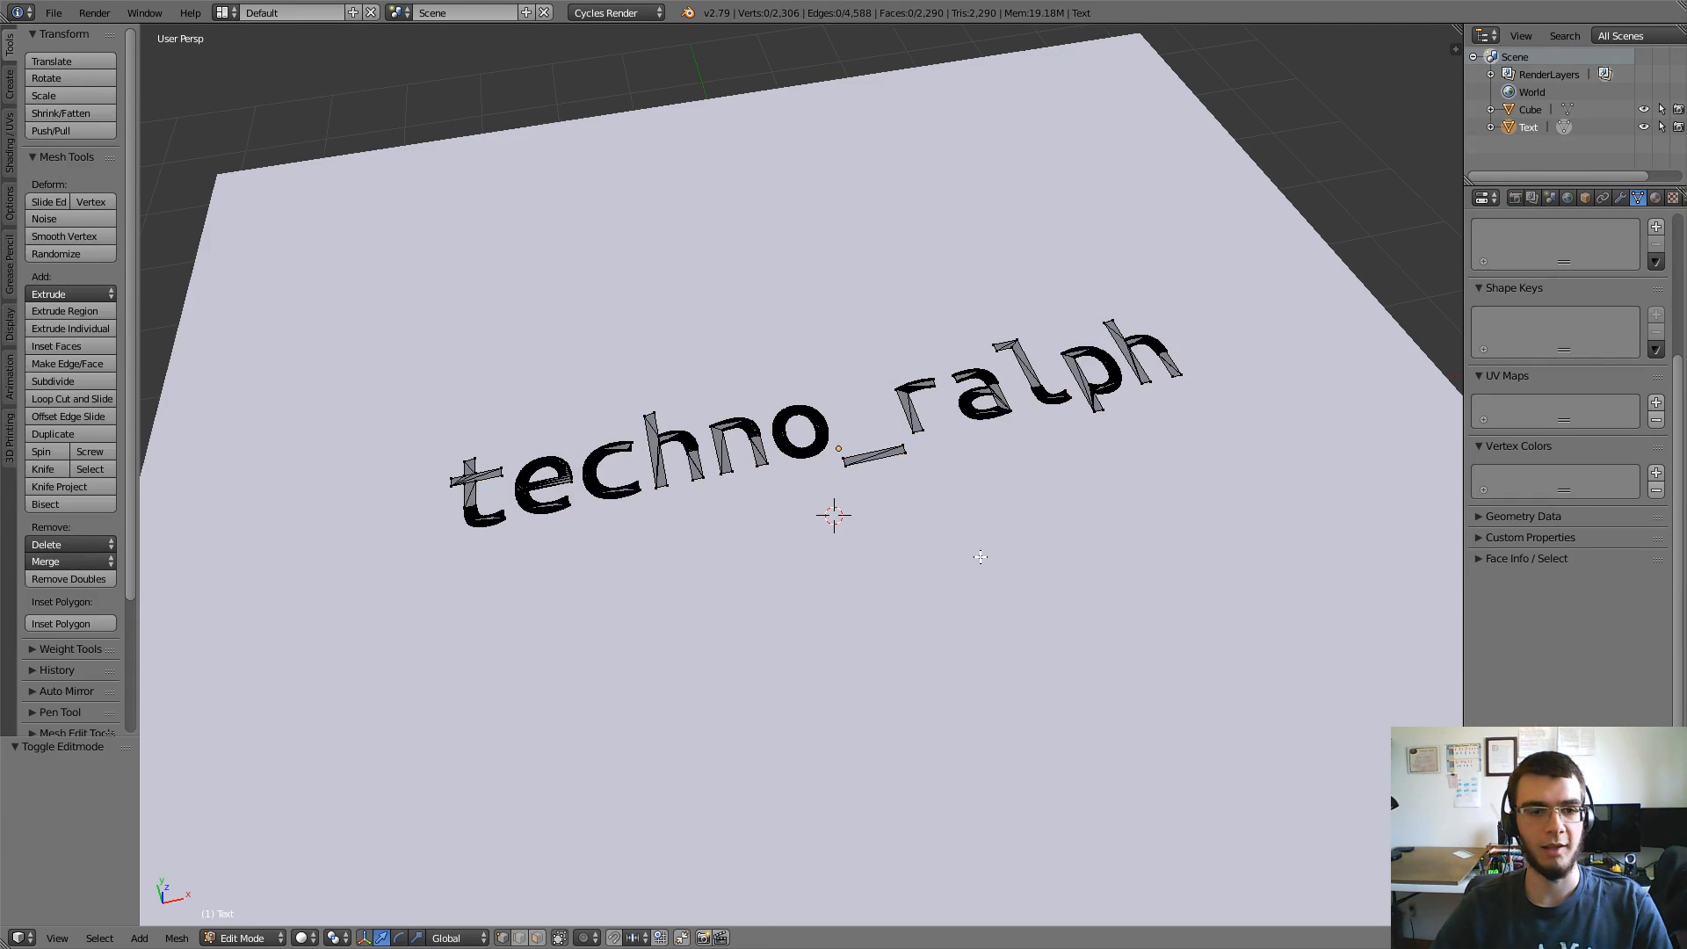
Step: Select all faces of the flat text mesh and extrude them about 0.234 upward along Z
{"action": "middle_click_drag", "start_coordinate": [950, 464], "coordinate": [899, 570]}
{"action": "scroll", "coordinate": [753, 493], "scroll_direction": "up", "scroll_amount": 4}
{"action": "key", "text": "Tab"}
{"action": "scroll", "coordinate": [872, 468], "scroll_direction": "down", "scroll_amount": 5}
{"action": "key", "text": "Tab"}
{"action": "scroll", "coordinate": [879, 471], "scroll_direction": "up", "scroll_amount": 5}
{"action": "key", "text": "a"}
{"action": "key", "text": "e"}
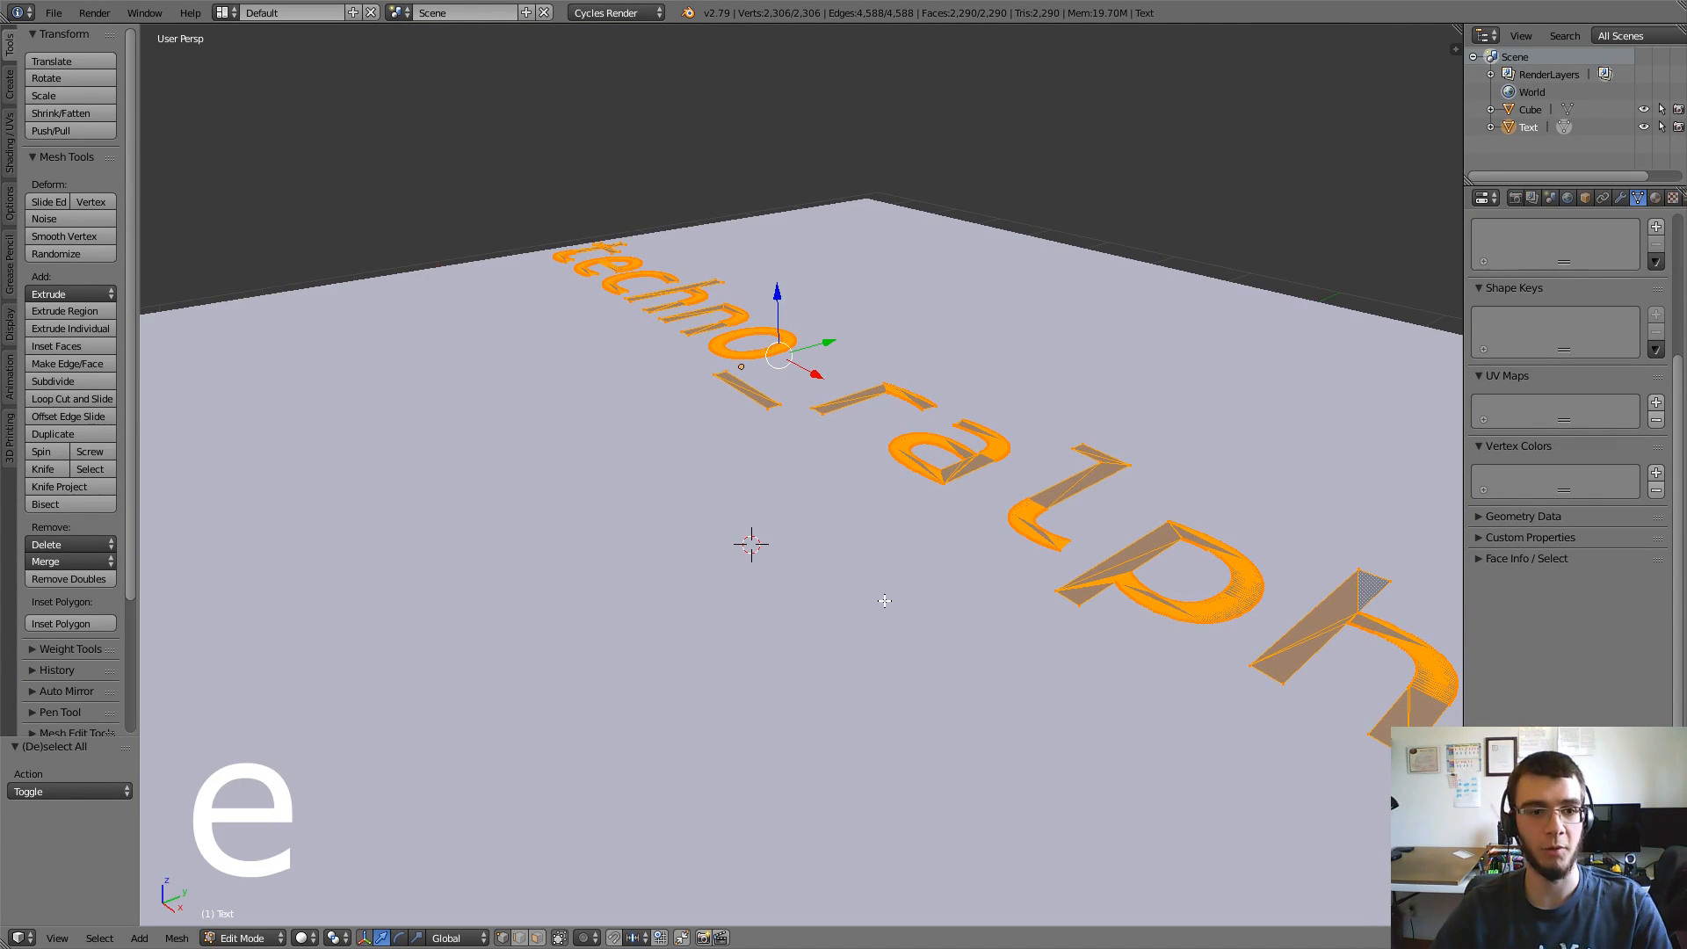
{"action": "left_click", "coordinate": [856, 562]}
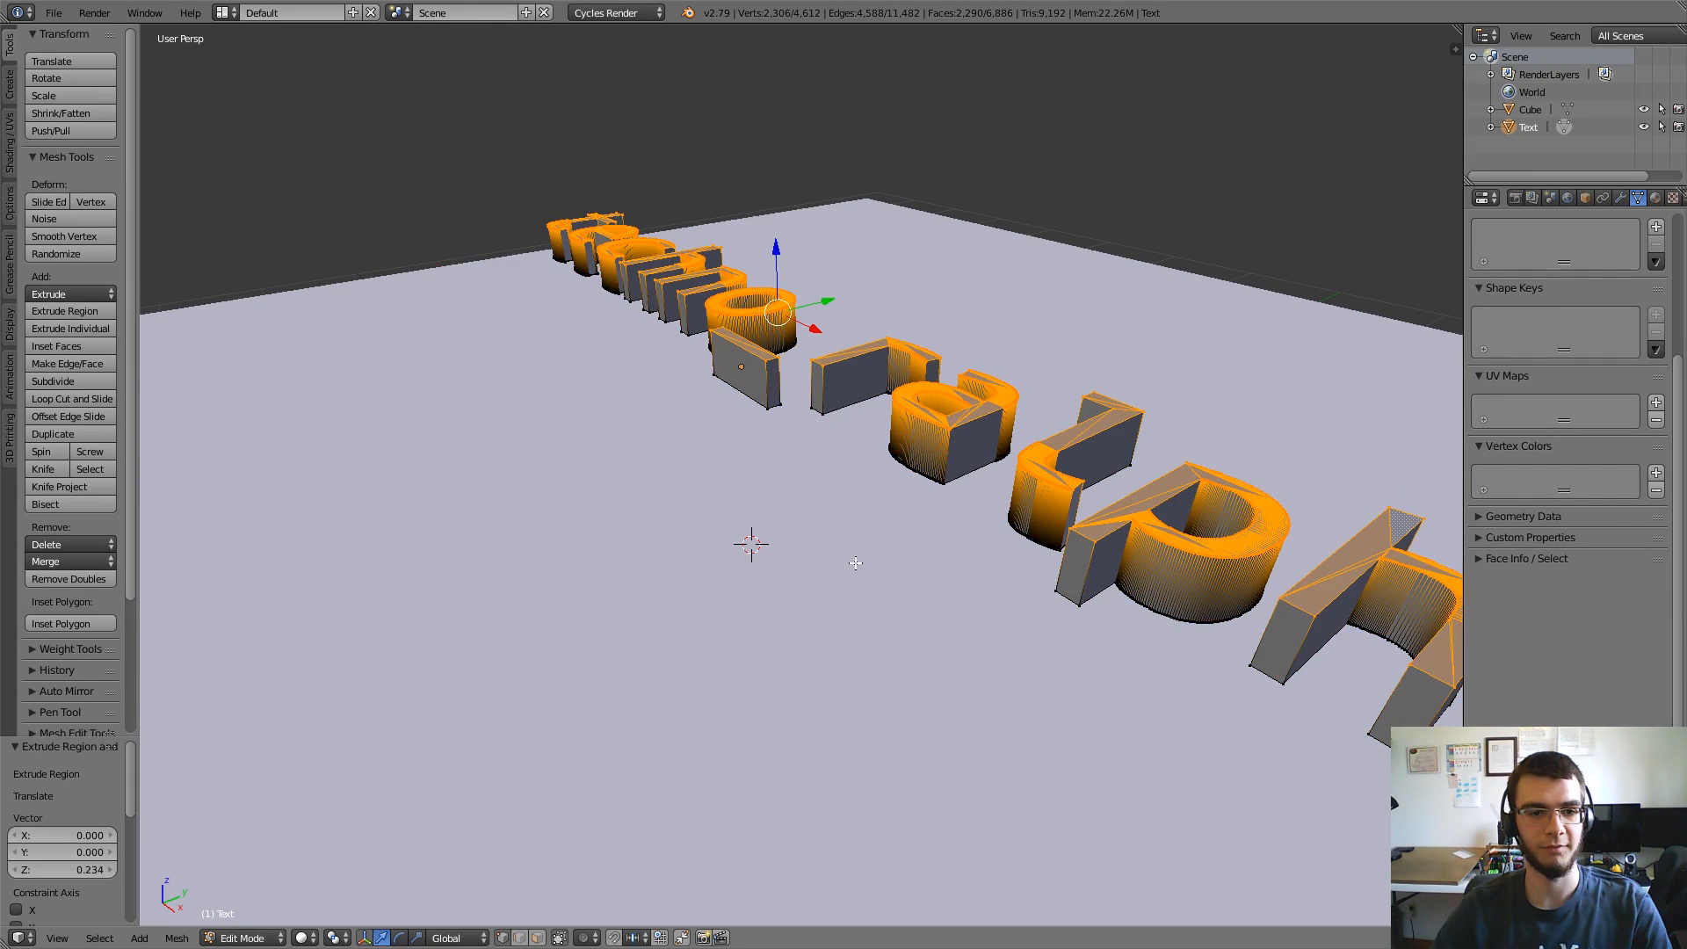
Step: Select the entire extruded text mesh and remove its doubled vertices
{"action": "middle_click_drag", "start_coordinate": [856, 562], "coordinate": [986, 542]}
{"action": "scroll", "coordinate": [885, 550], "scroll_direction": "down", "scroll_amount": 3}
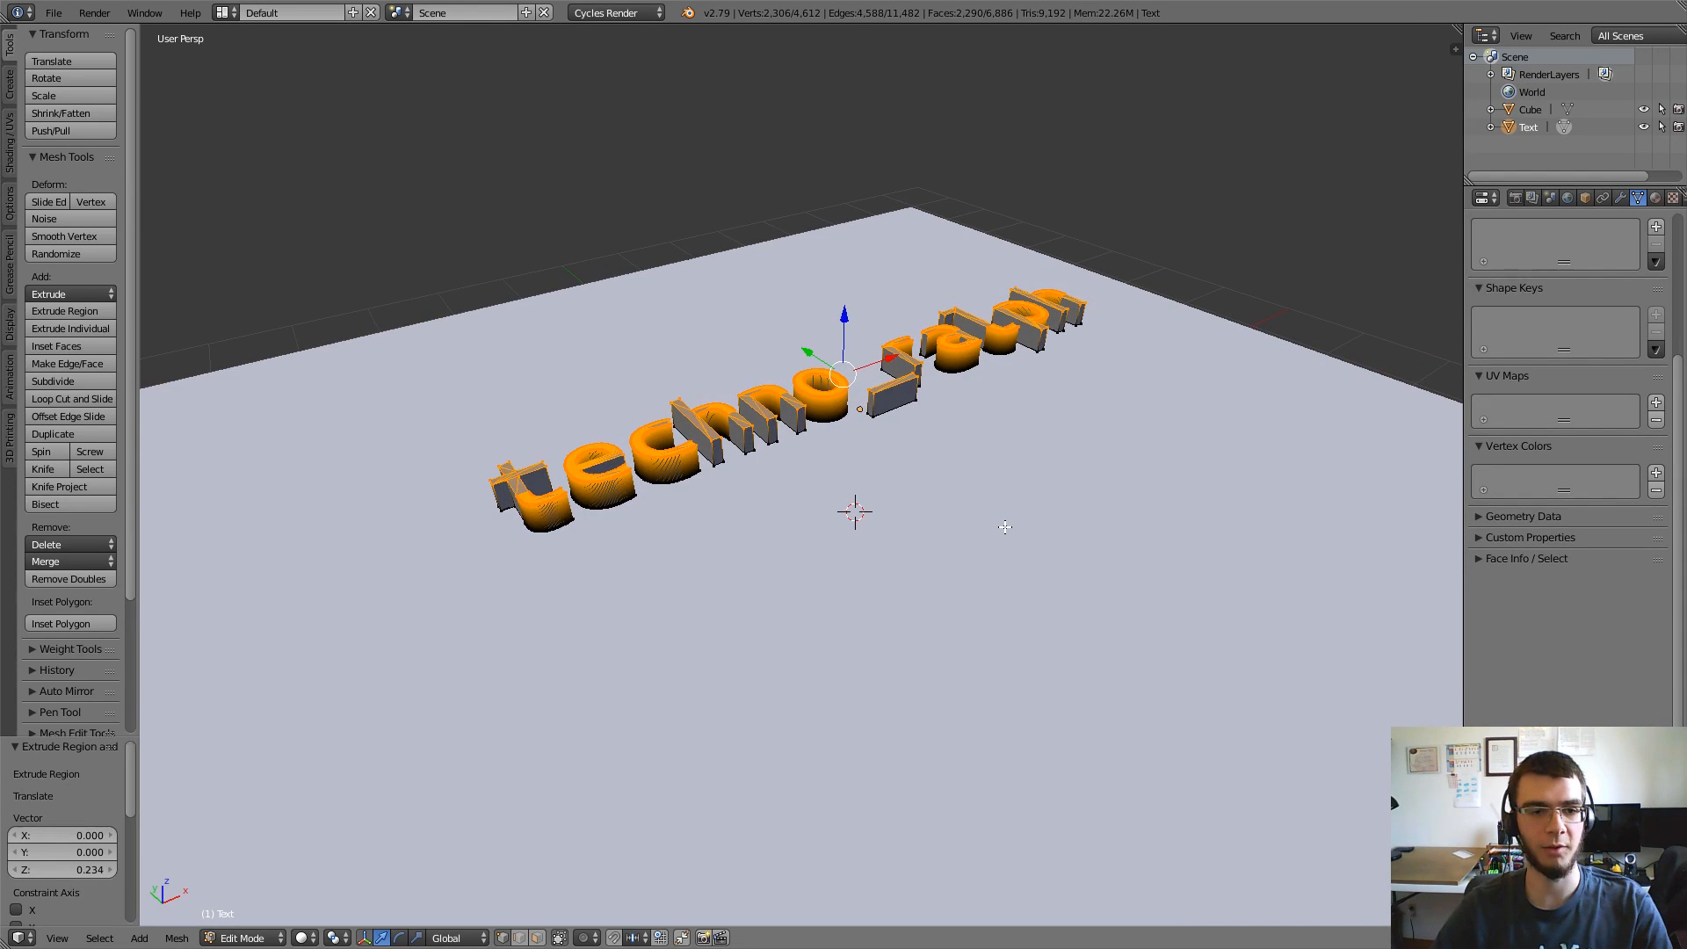
{"action": "key", "text": "a"}
{"action": "key", "text": "a"}
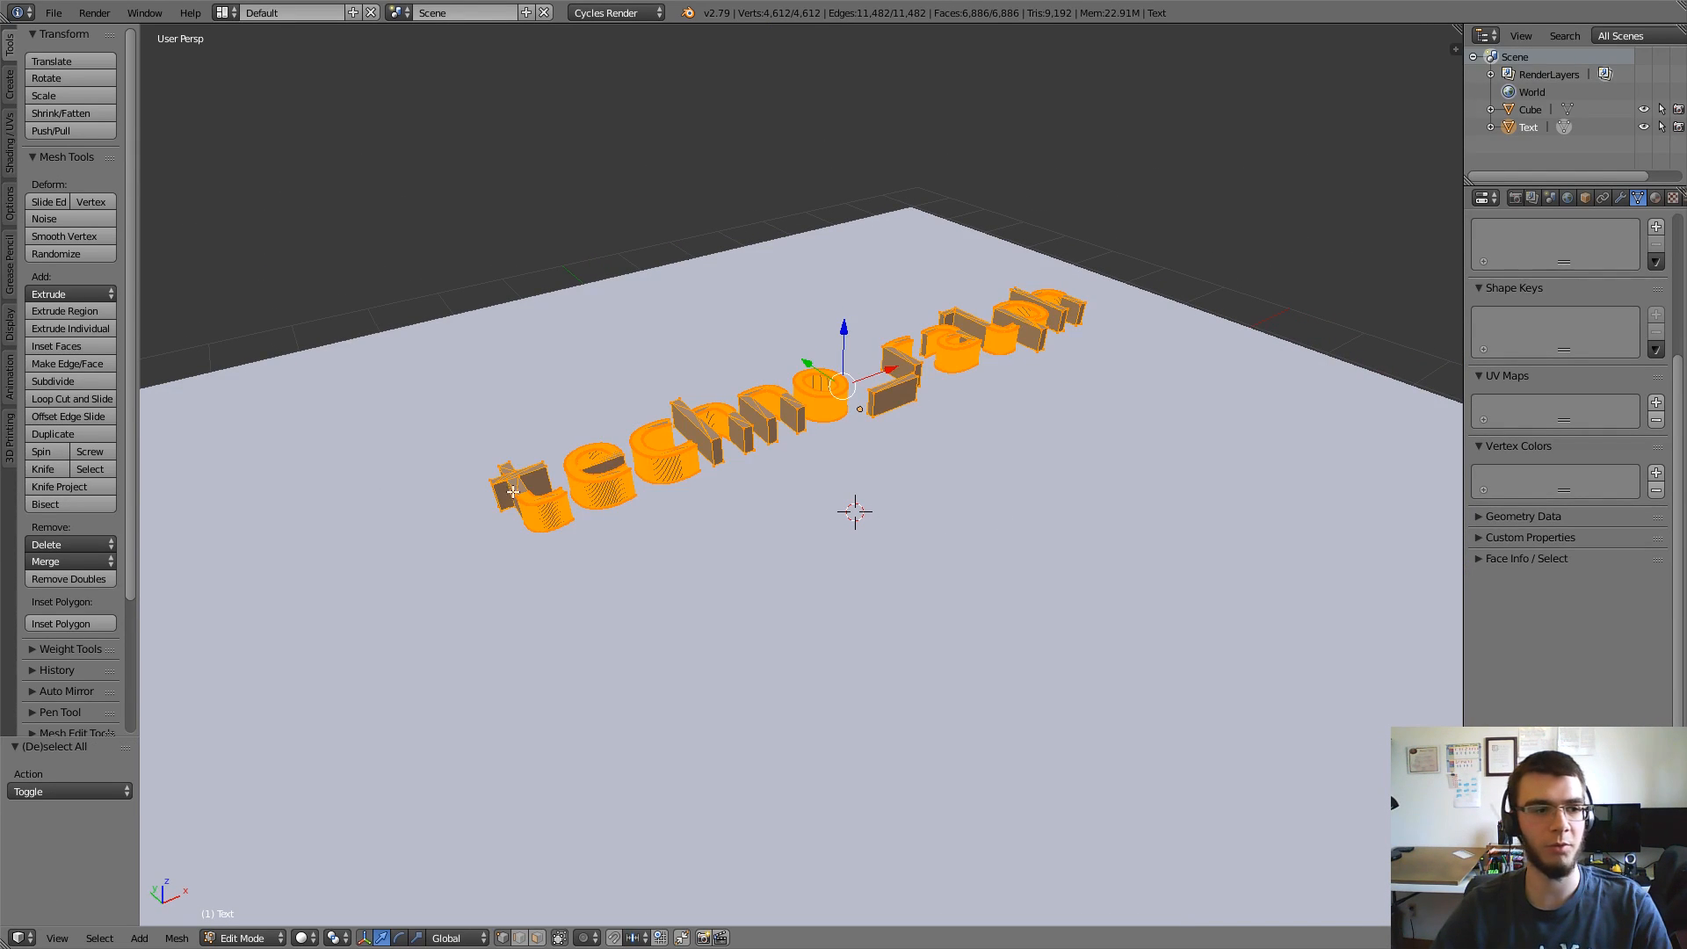
{"action": "left_click", "coordinate": [100, 579]}
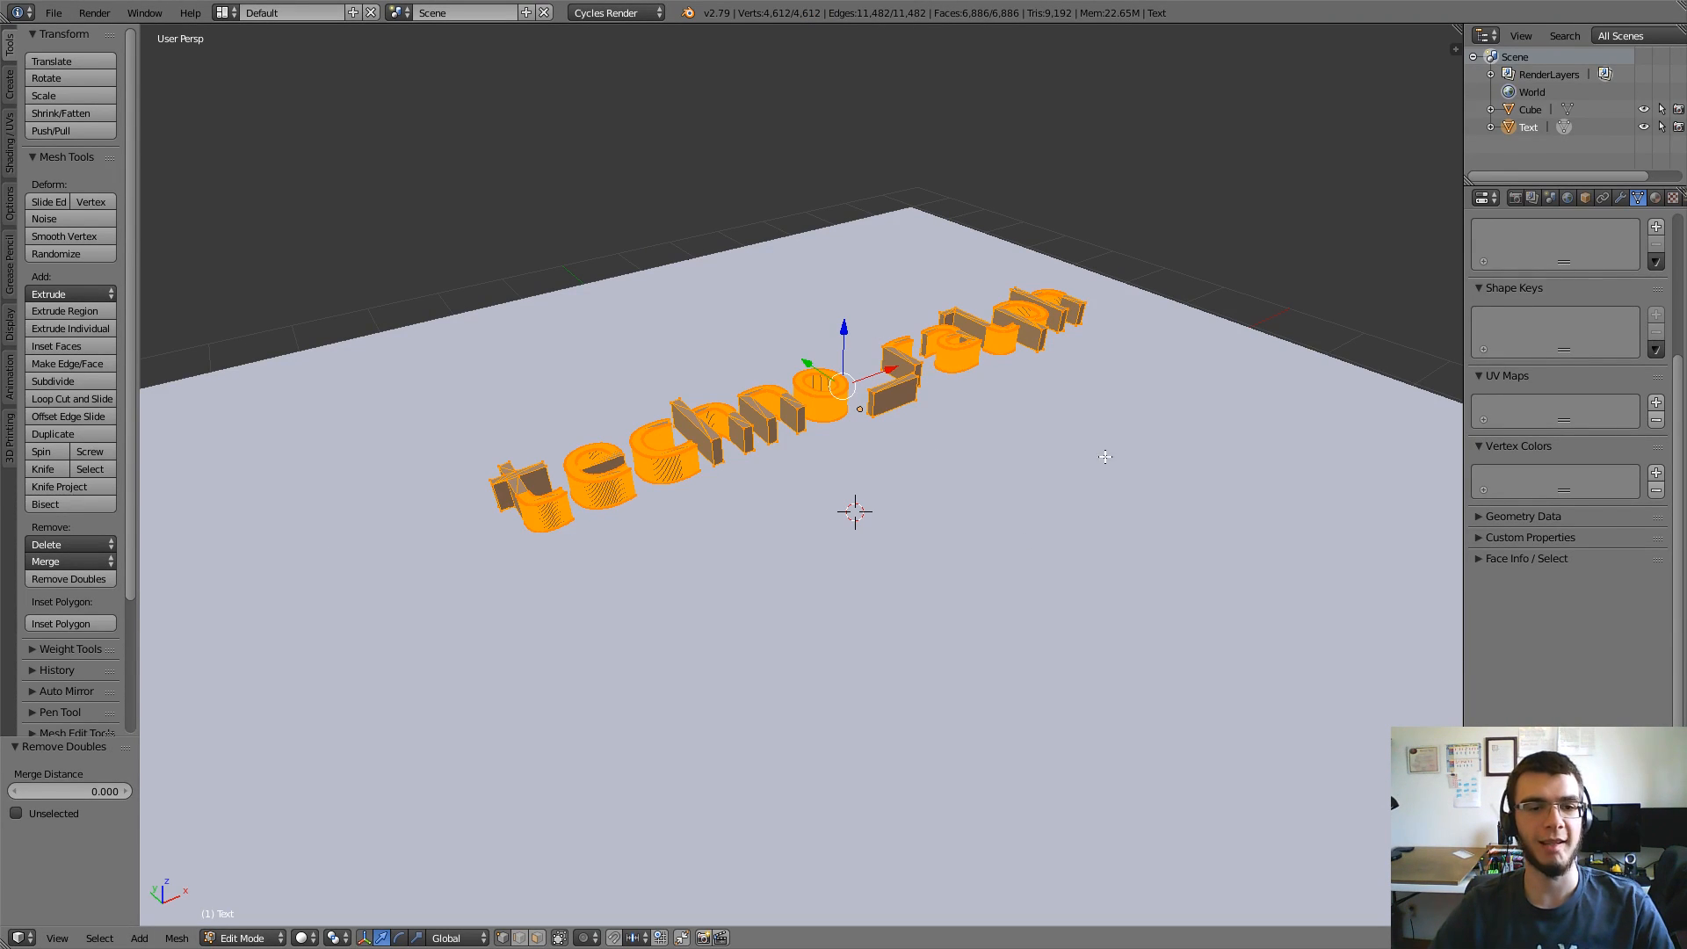
{"action": "scroll", "coordinate": [980, 499], "scroll_direction": "down", "scroll_amount": 2}
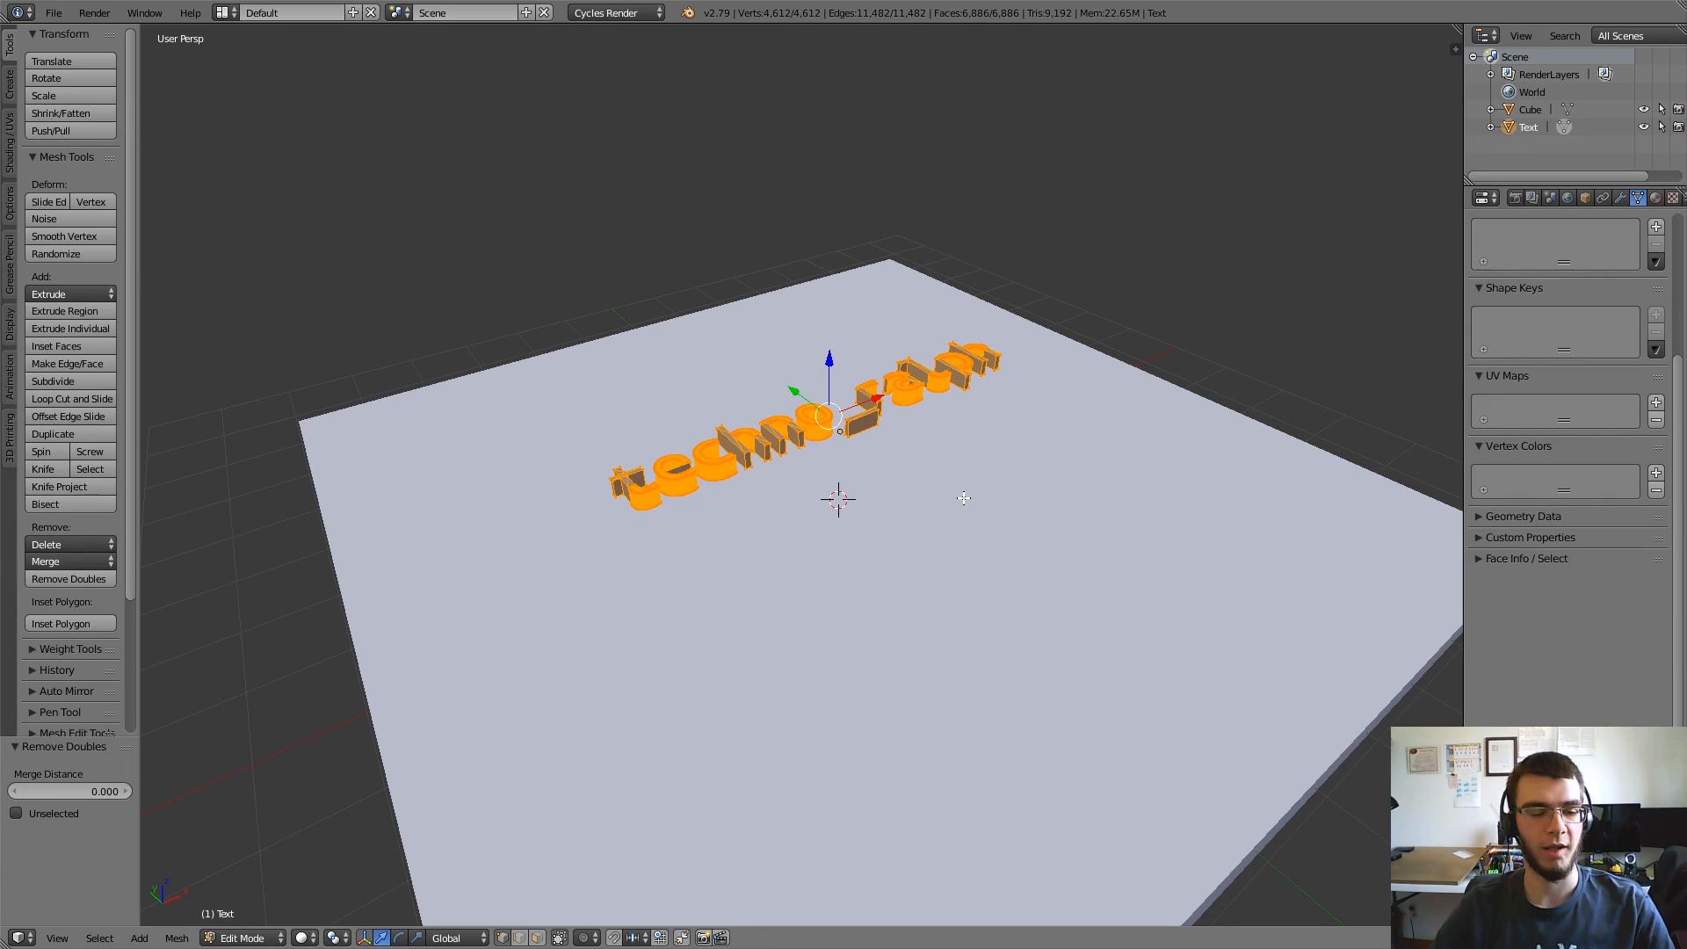
Step: Return to Object Mode and select the slab beneath the text
{"action": "key", "text": "Tab"}
{"action": "scroll", "coordinate": [962, 494], "scroll_direction": "down", "scroll_amount": 3}
{"action": "middle_click_drag", "start_coordinate": [963, 493], "coordinate": [898, 546]}
{"action": "right_click", "coordinate": [896, 545]}
{"action": "scroll", "coordinate": [857, 495], "scroll_direction": "down", "scroll_amount": 4}
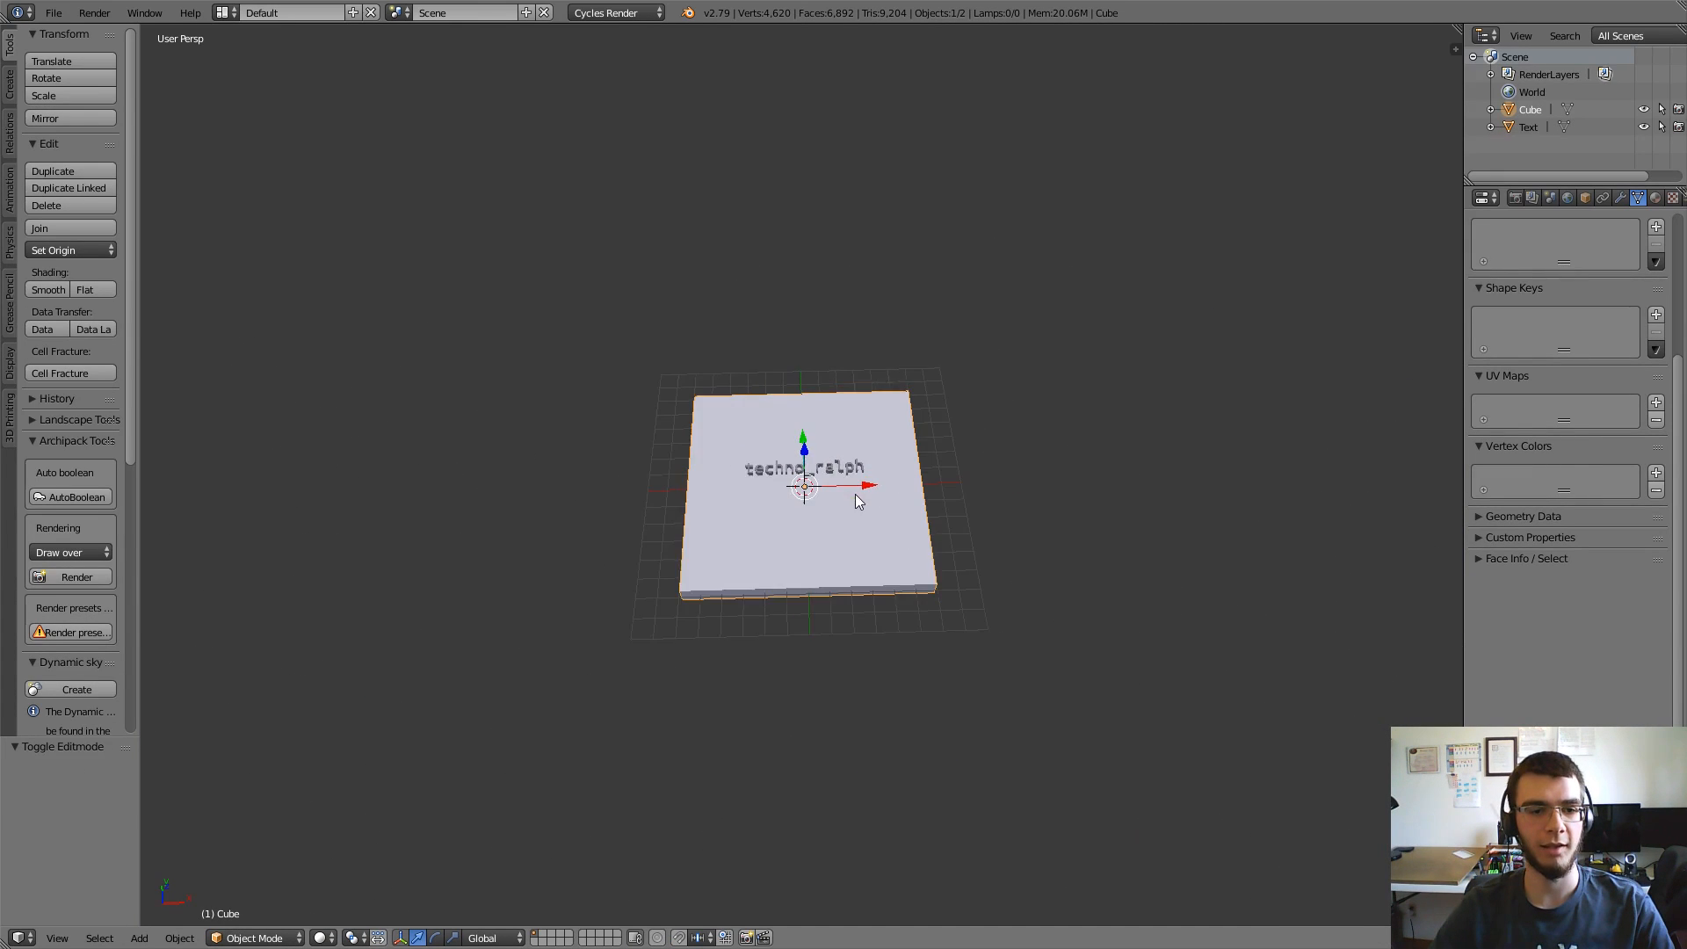
{"action": "scroll", "coordinate": [879, 531], "scroll_direction": "up", "scroll_amount": 3}
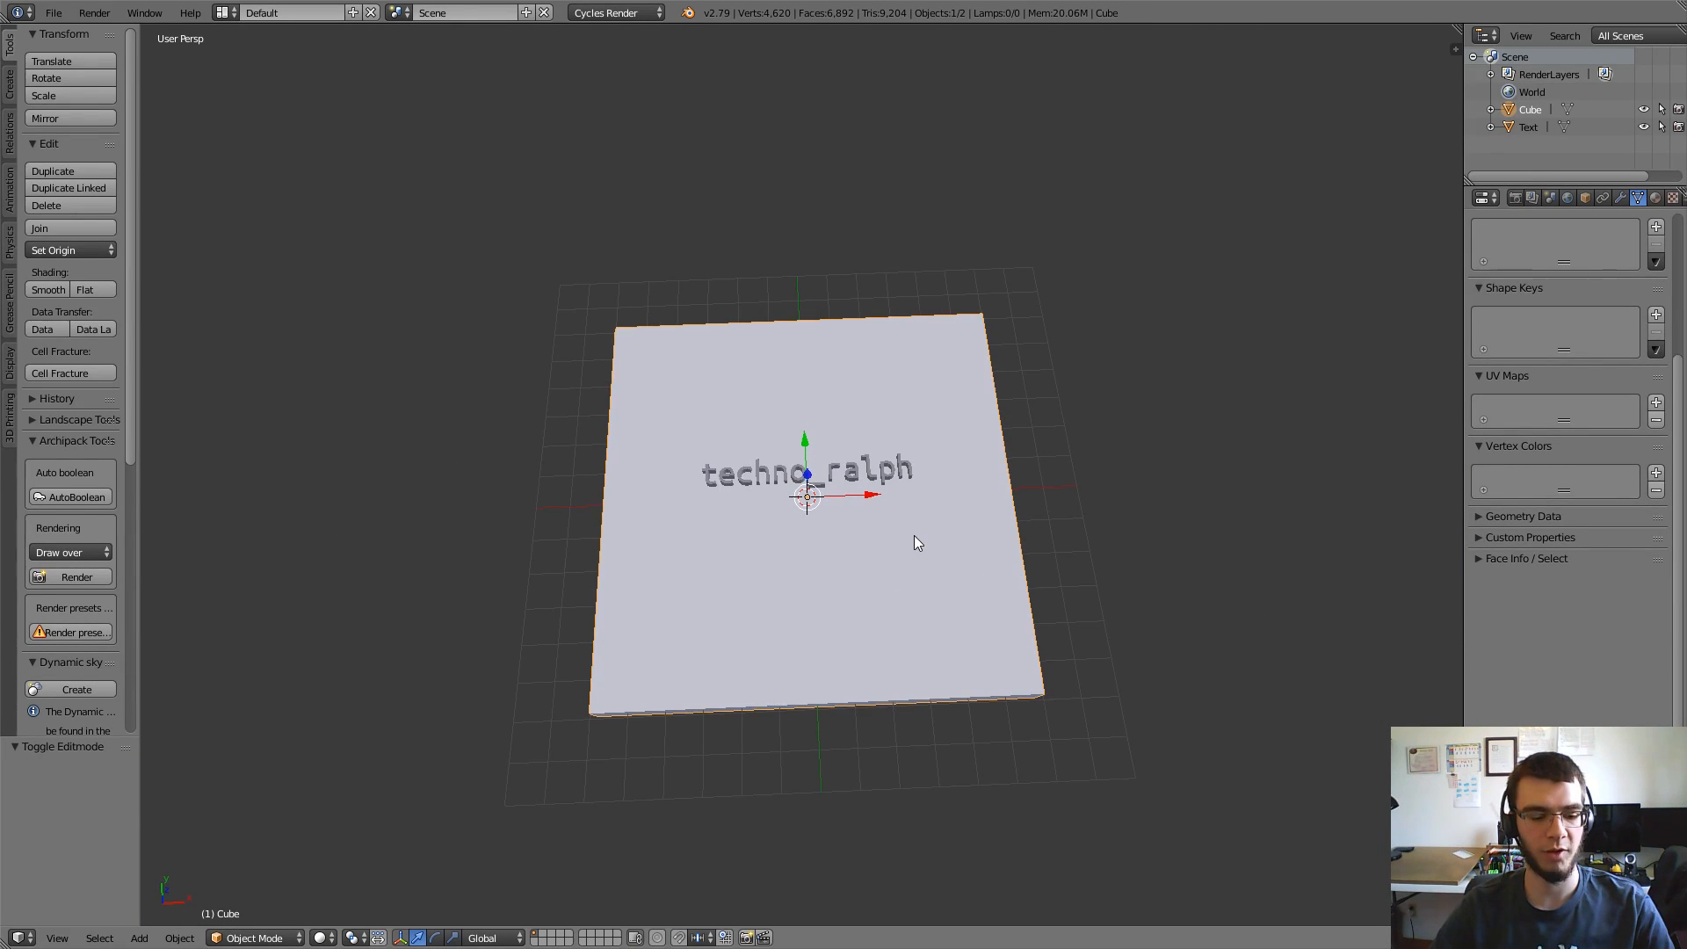
Step: Scale the slab along X by a factor of about 1.98
{"action": "key", "text": "s"}
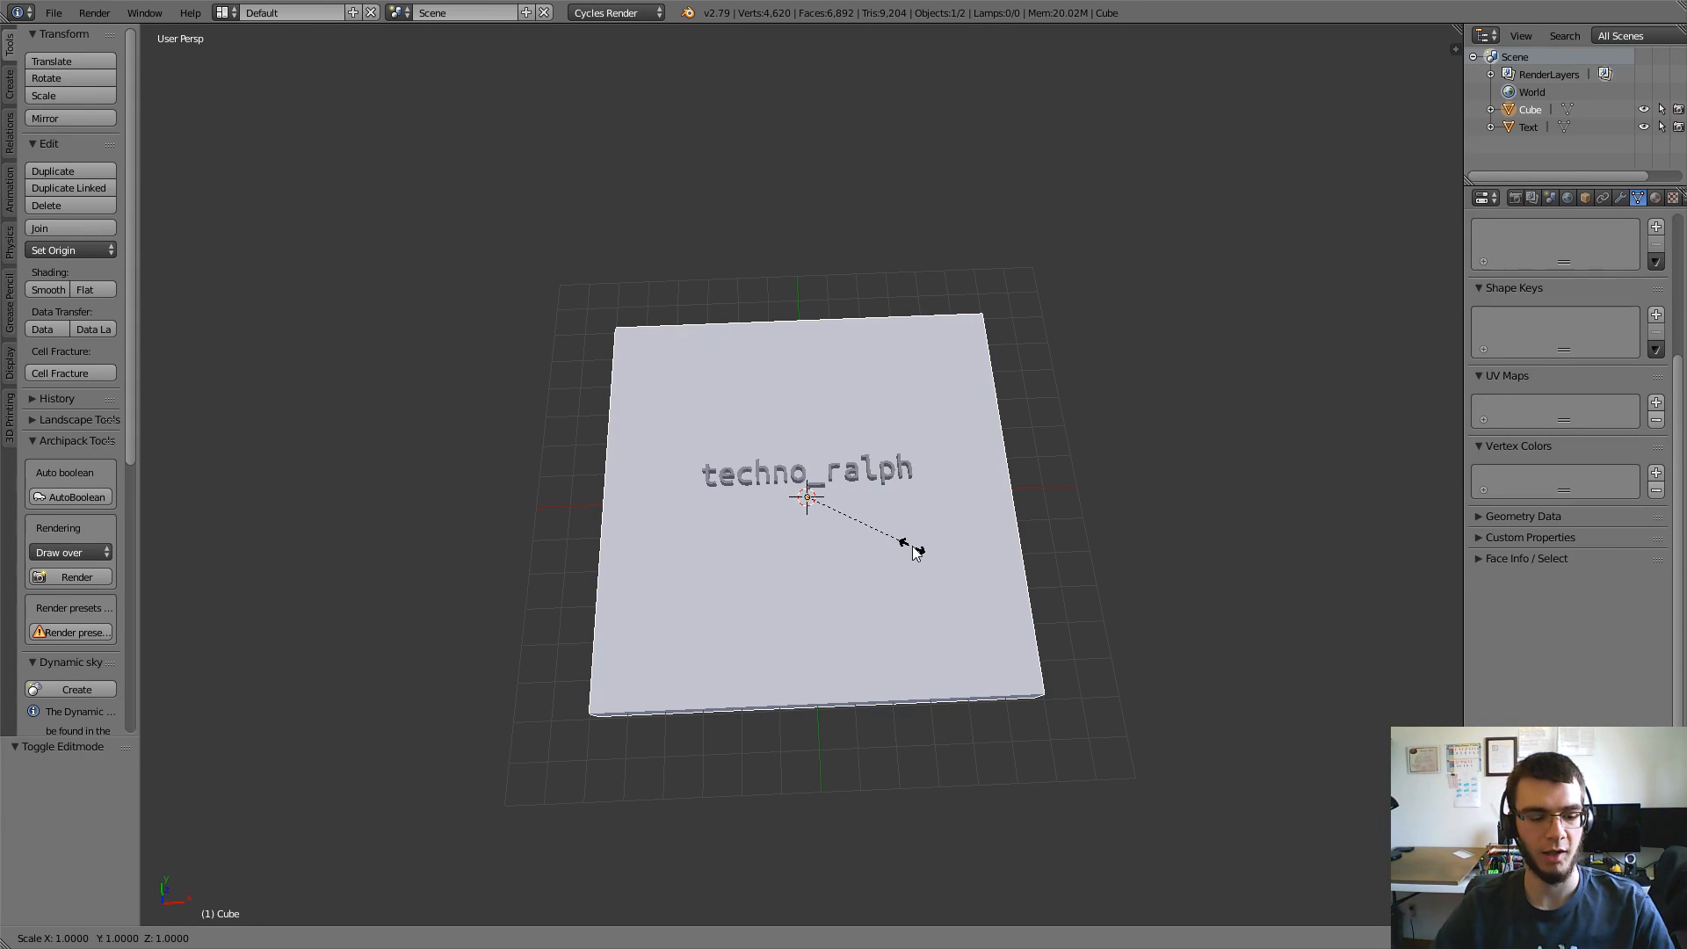
{"action": "key", "text": "x"}
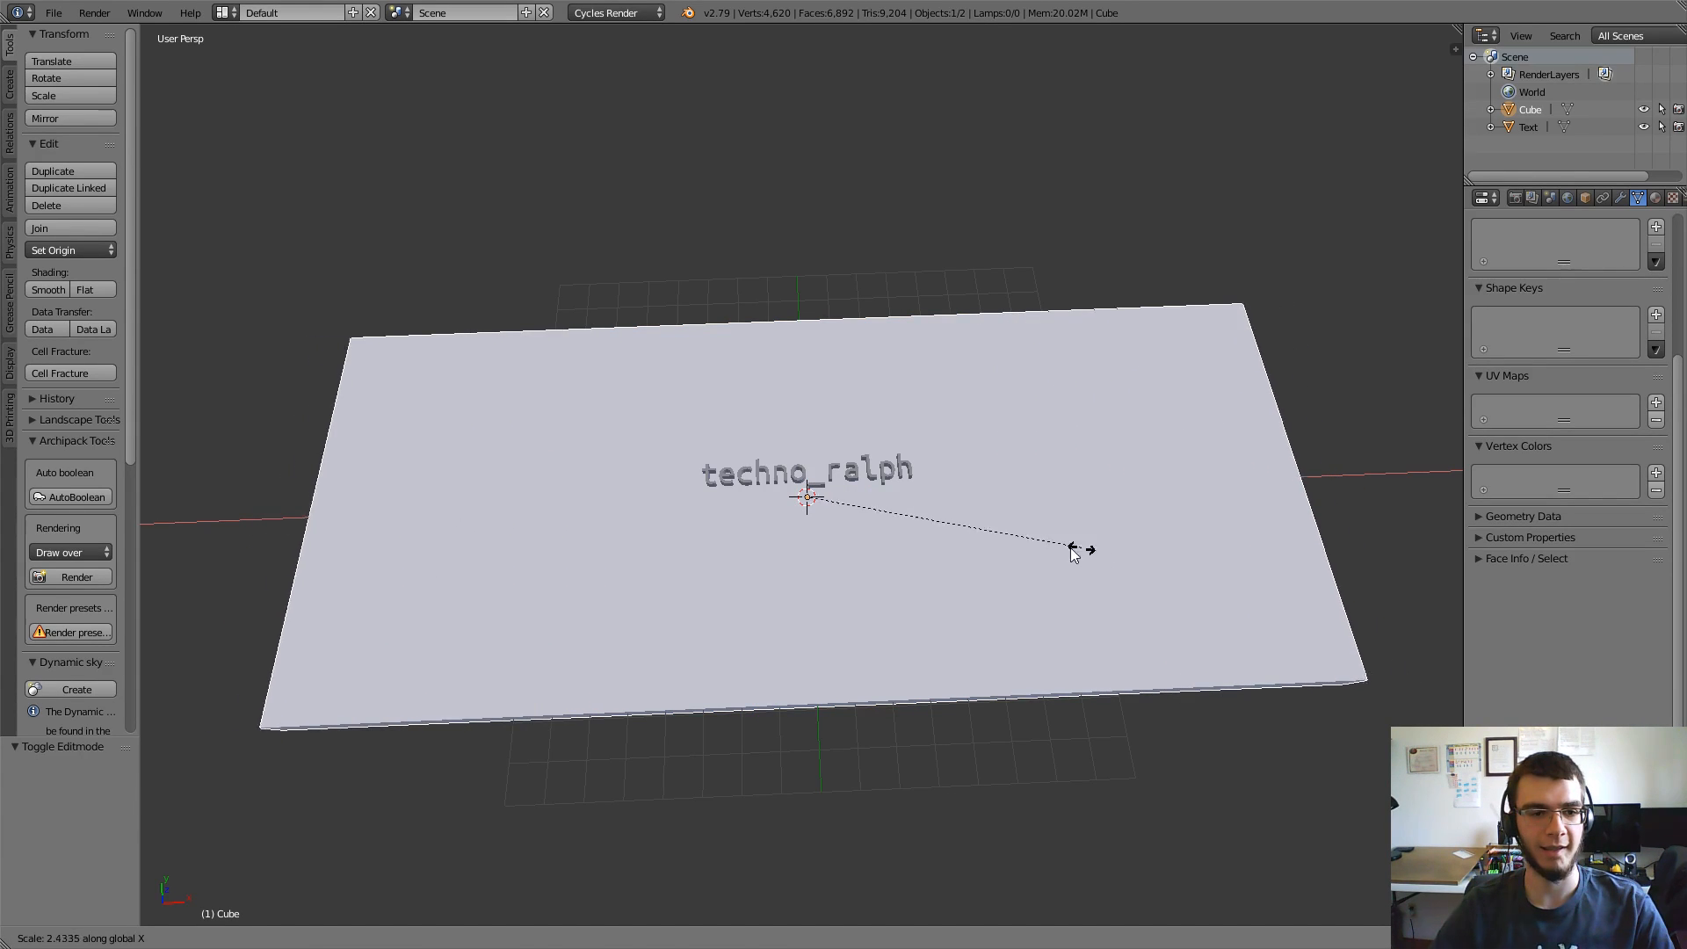
{"action": "left_click", "coordinate": [1032, 550]}
Step: Enlarge the text mesh uniformly by a factor of about 3.49
{"action": "right_click", "coordinate": [890, 476]}
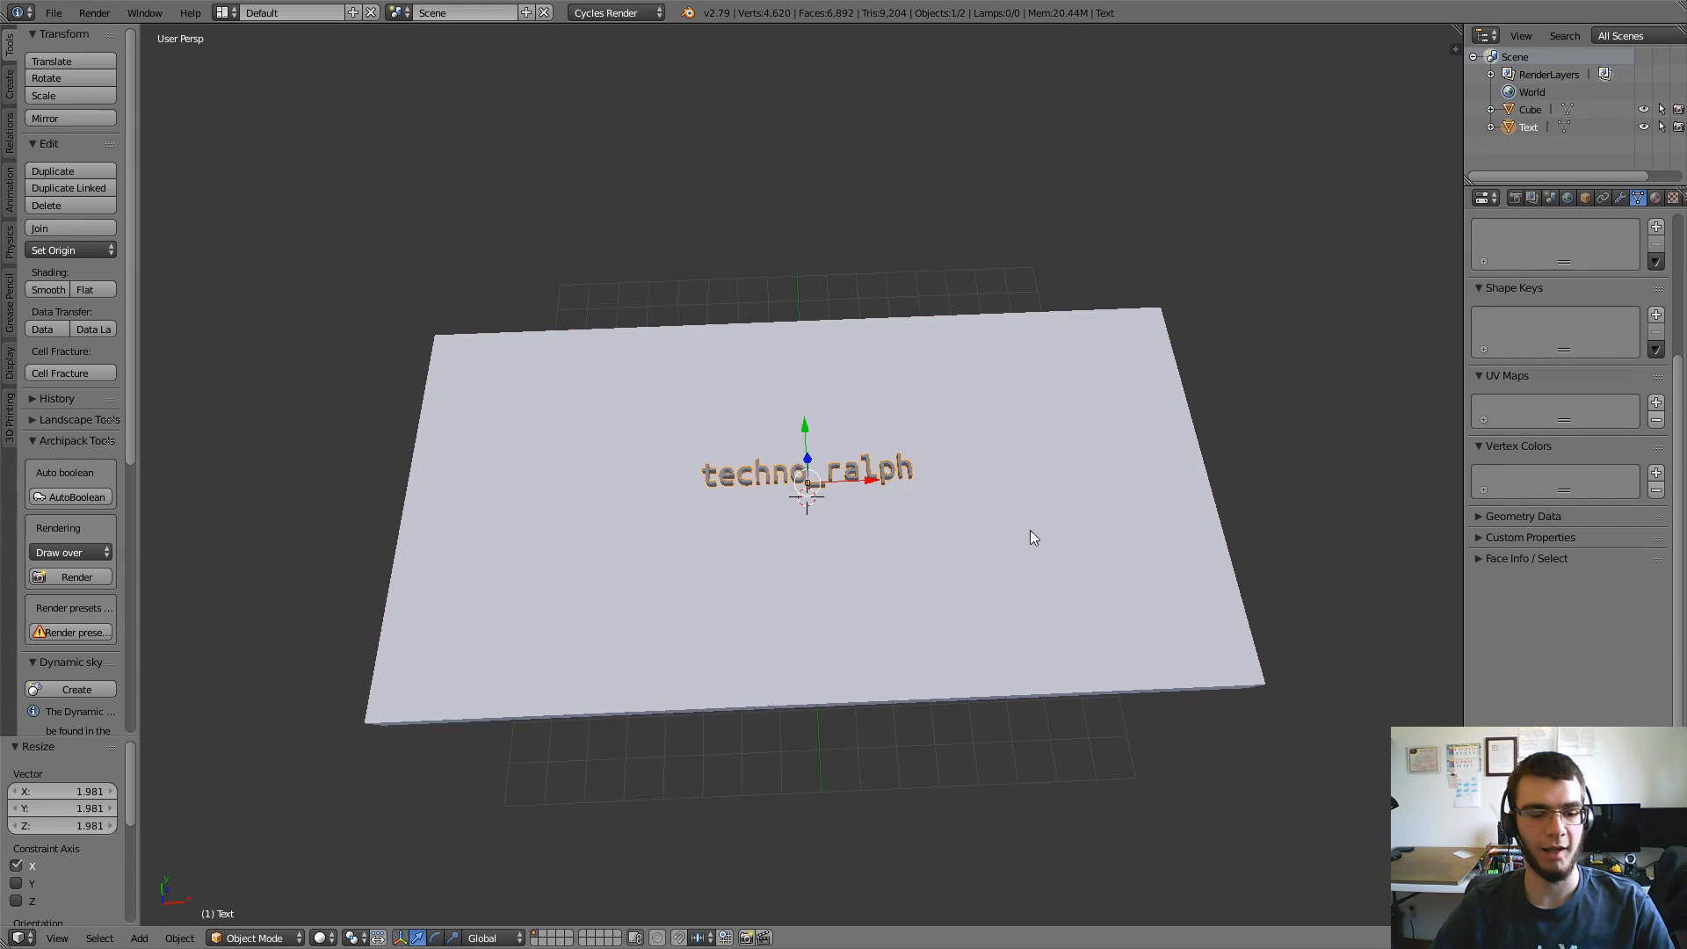
{"action": "key", "text": "s"}
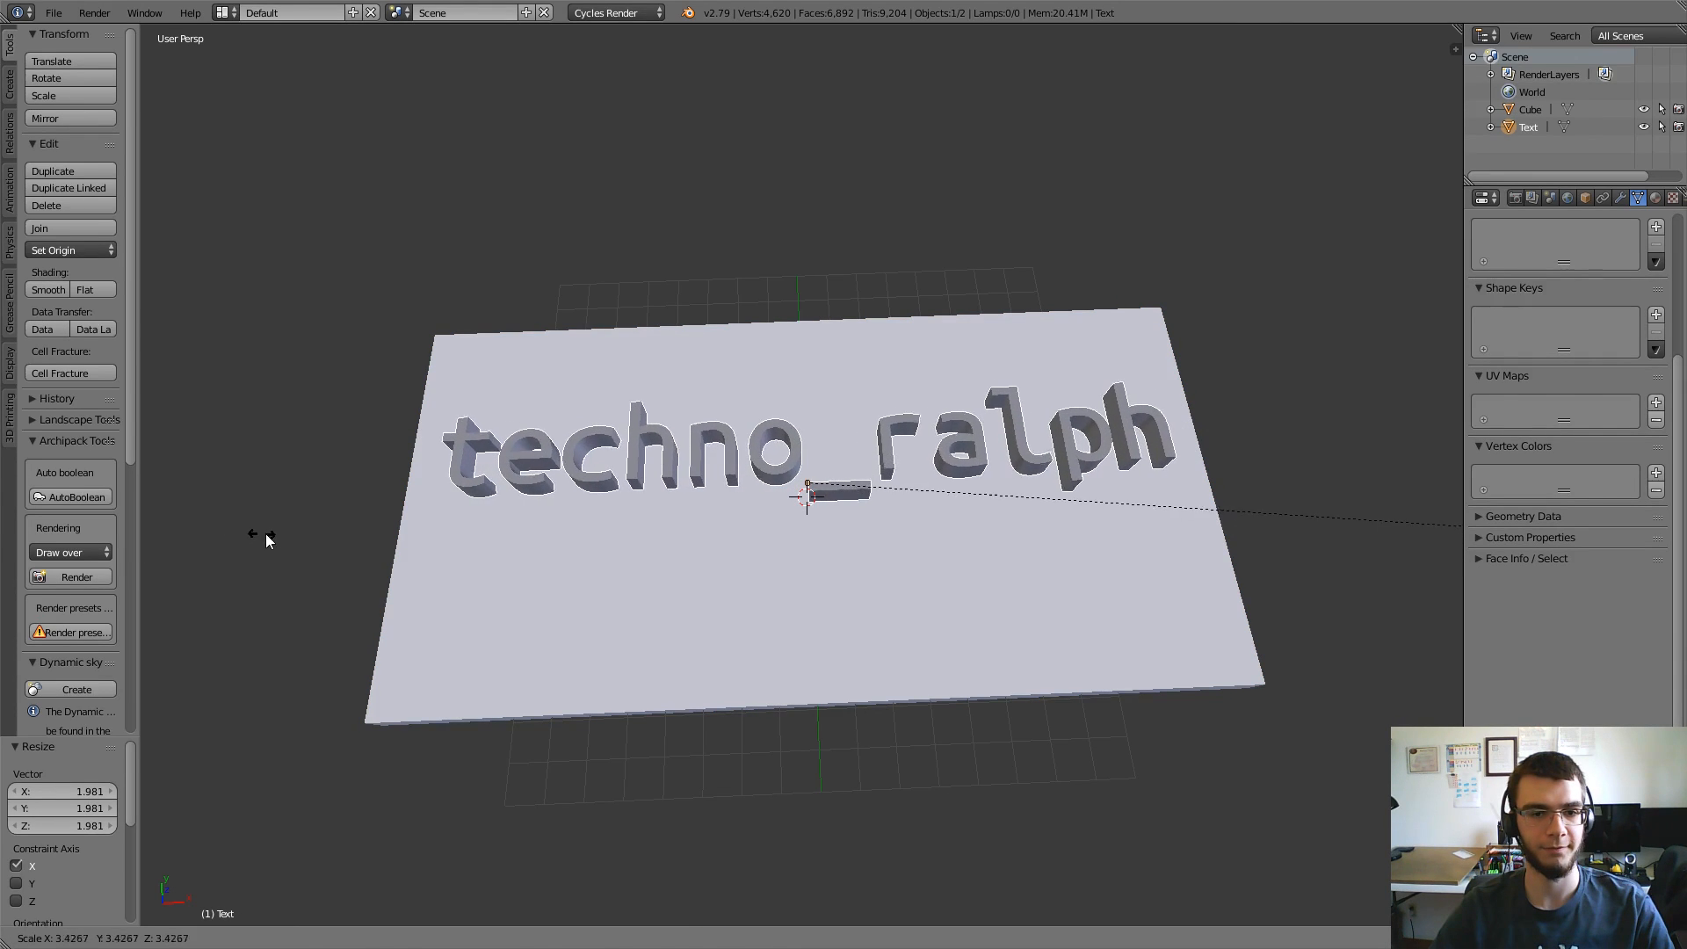
{"action": "left_click", "coordinate": [235, 536]}
Step: Scale the slab along Y by about 0.571 and move it about 0.927 along Y to centre it under the text
{"action": "right_click", "coordinate": [1057, 664]}
{"action": "key", "text": "s"}
{"action": "key", "text": "y"}
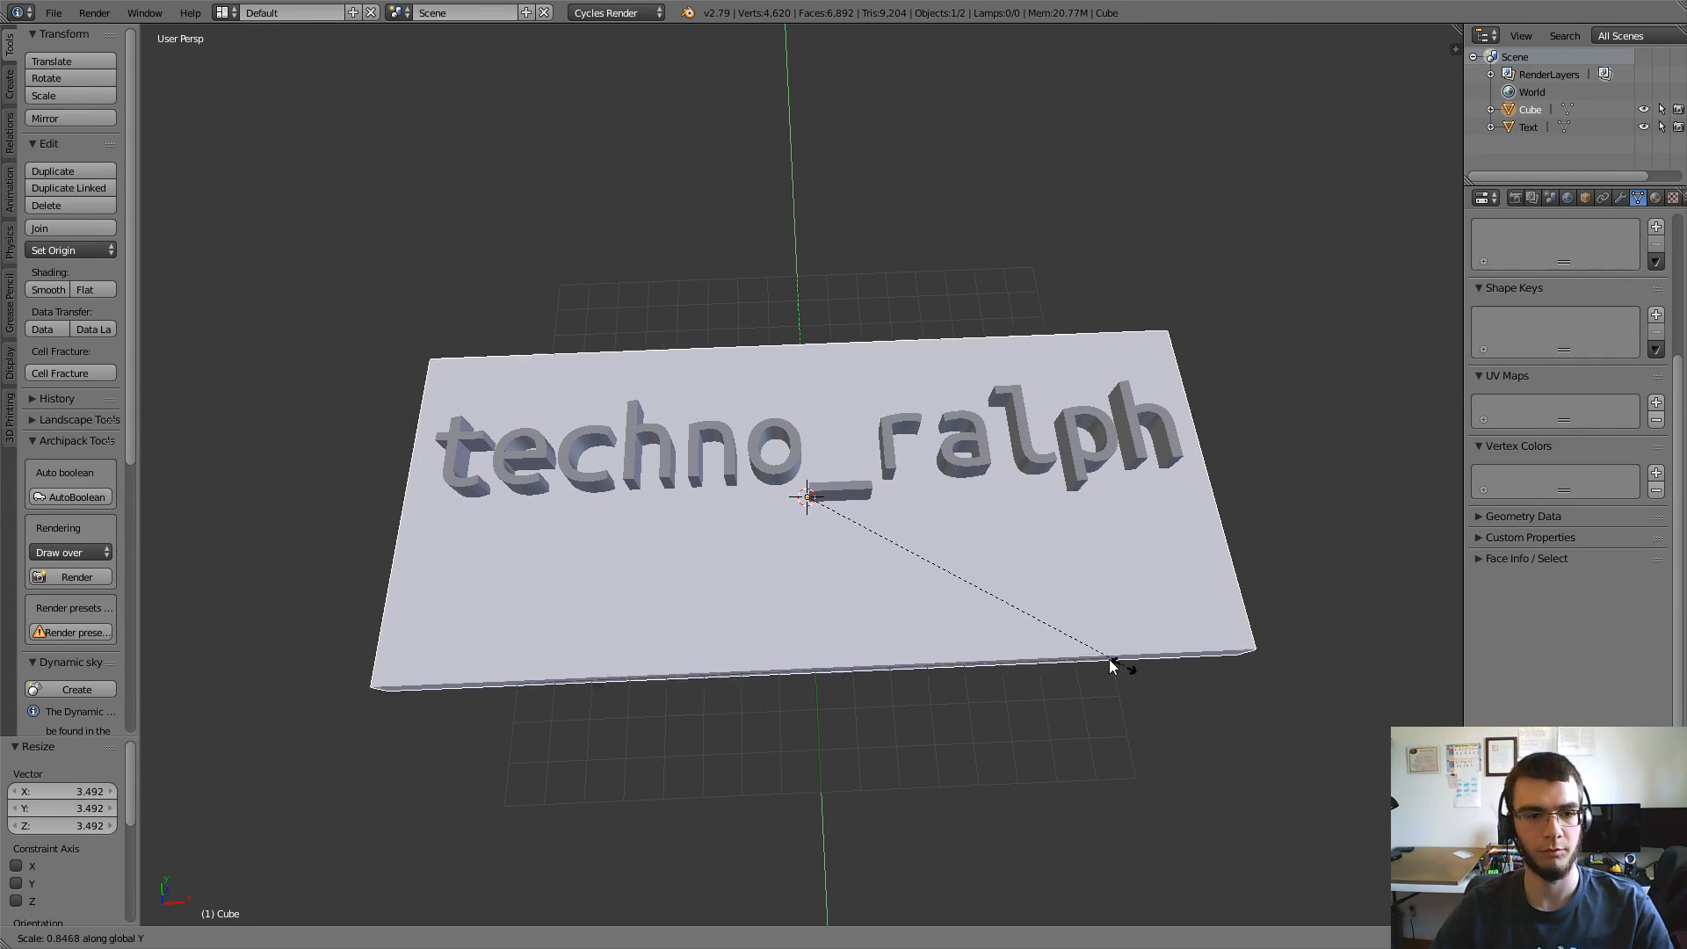
{"action": "left_click", "coordinate": [1024, 600]}
{"action": "middle_click_drag", "start_coordinate": [892, 565], "coordinate": [887, 603]}
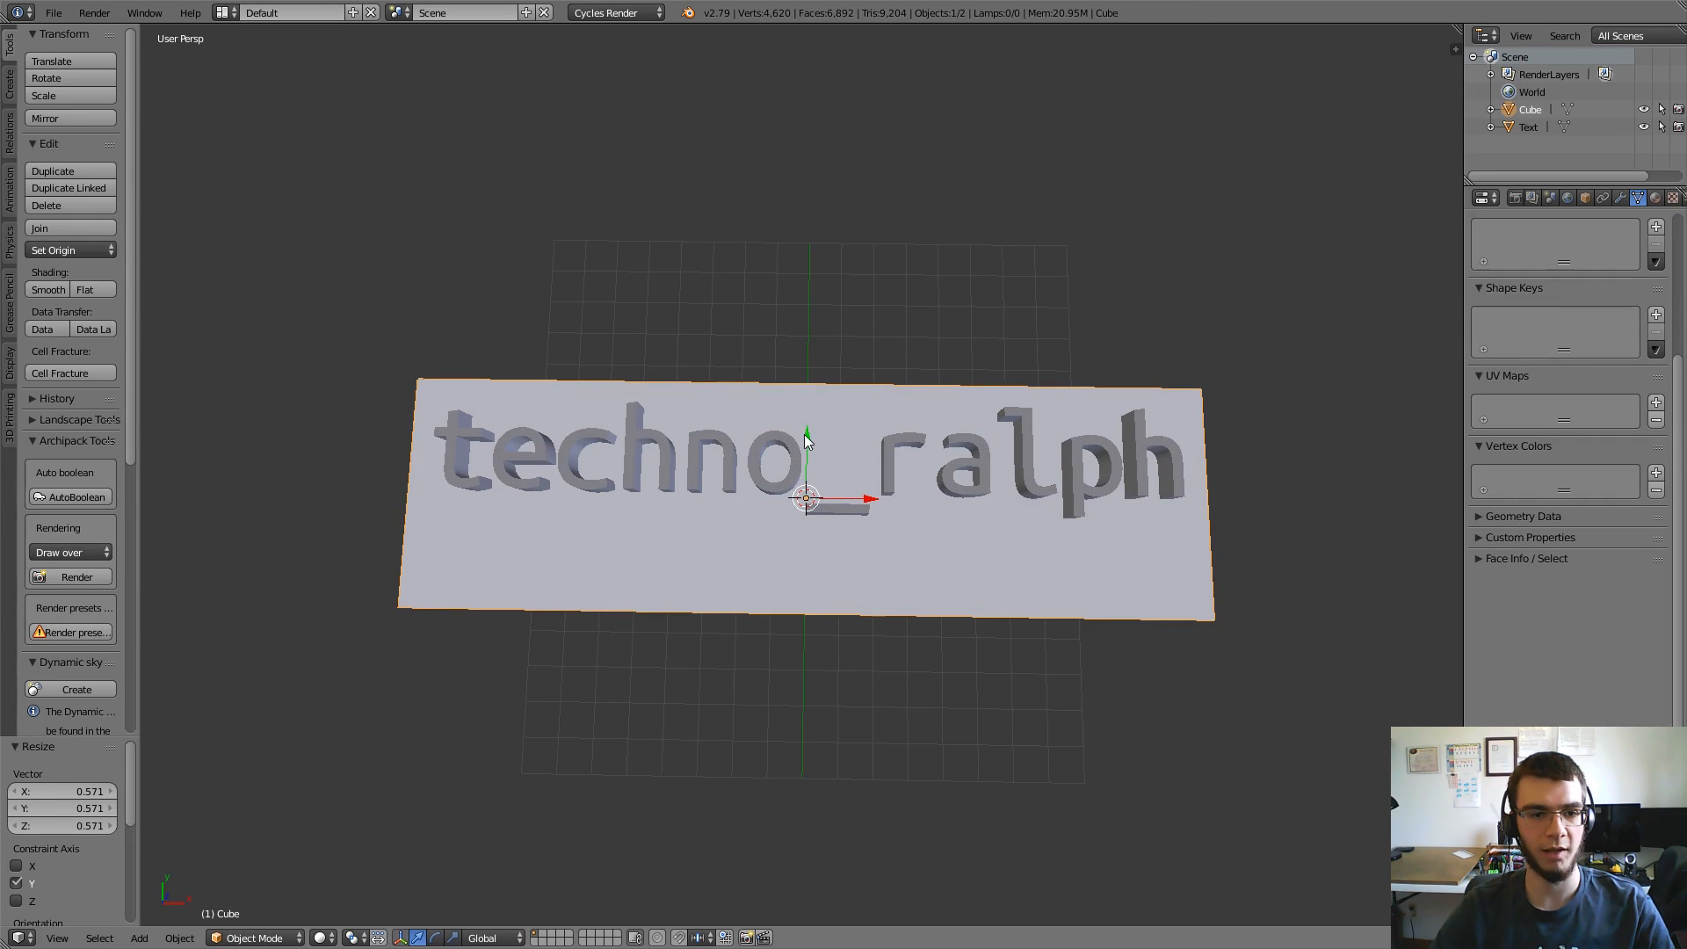
{"action": "left_click_drag", "start_coordinate": [806, 436], "coordinate": [811, 406]}
Step: Lower the text mesh about 0.797 along Z so it sinks into the slab
{"action": "middle_click_drag", "start_coordinate": [819, 505], "coordinate": [850, 425]}
{"action": "right_click", "coordinate": [767, 367]}
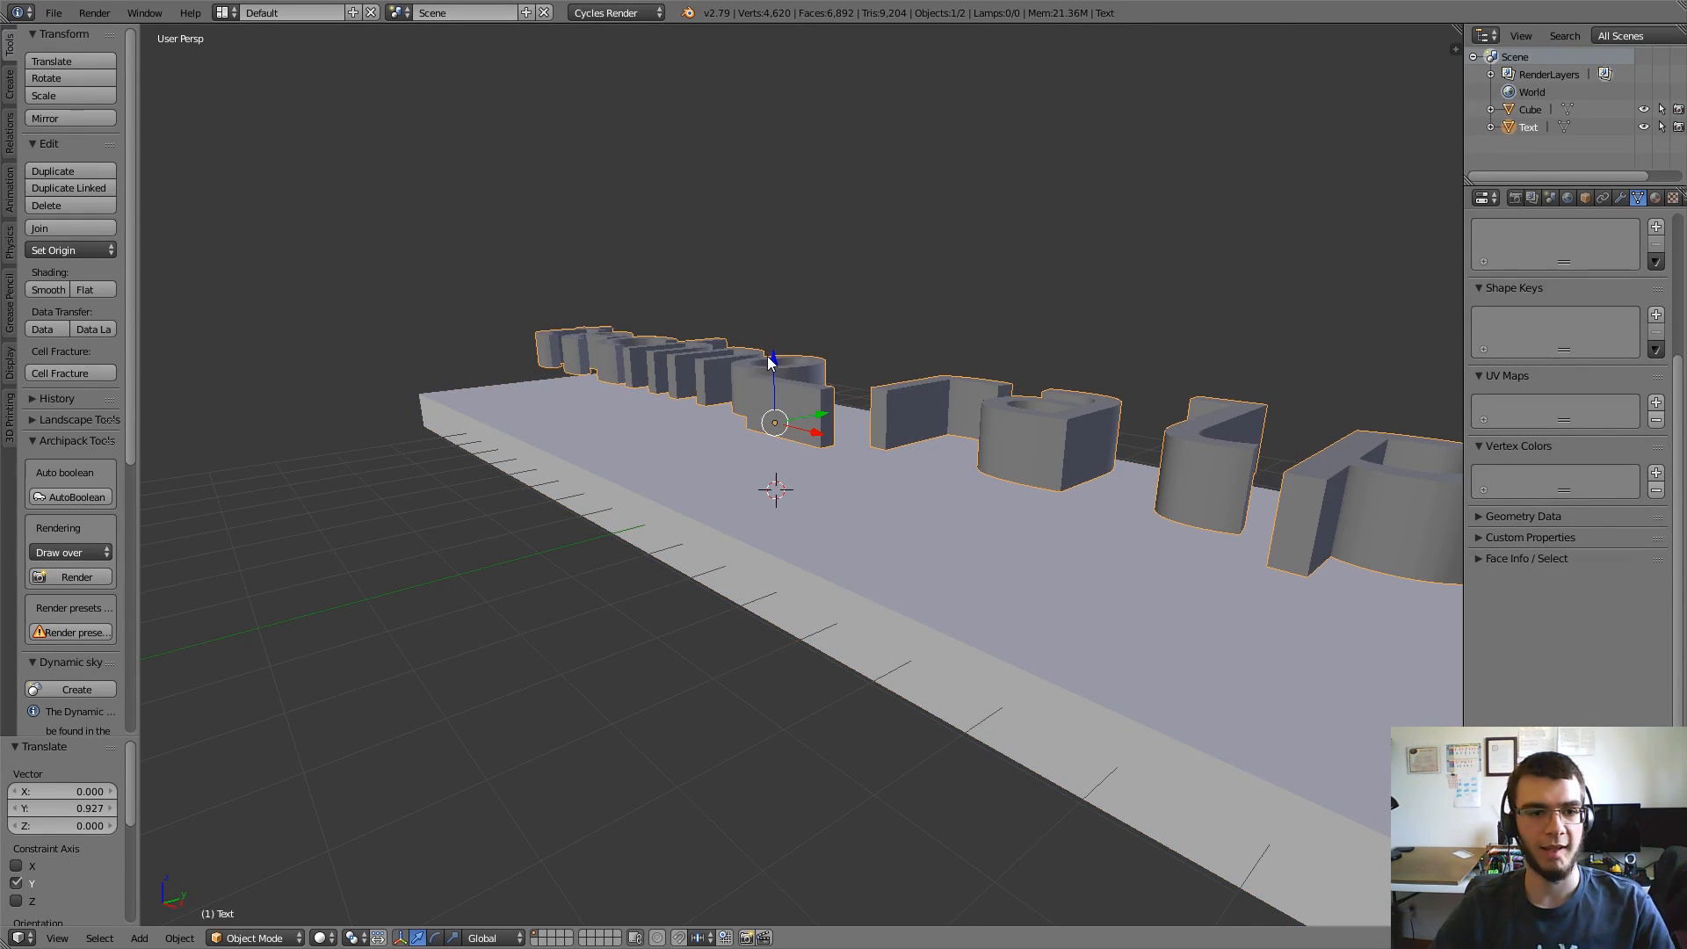
{"action": "left_click_drag", "start_coordinate": [769, 363], "coordinate": [778, 402]}
Step: Examine in wireframe, from the side and in perspective, how far the text overlaps the slab
{"action": "mouse_move", "coordinate": [825, 527]}
{"action": "middle_mouse_down"}
{"action": "mouse_move", "coordinate": [810, 519]}
{"action": "mouse_move", "coordinate": [867, 478]}
{"action": "mouse_move", "coordinate": [858, 488]}
{"action": "mouse_move", "coordinate": [894, 489]}
{"action": "middle_mouse_up"}
{"action": "scroll", "coordinate": [867, 478], "scroll_direction": "down", "scroll_amount": 2}
{"action": "key", "text": "z"}
{"action": "key", "text": "KP_1"}
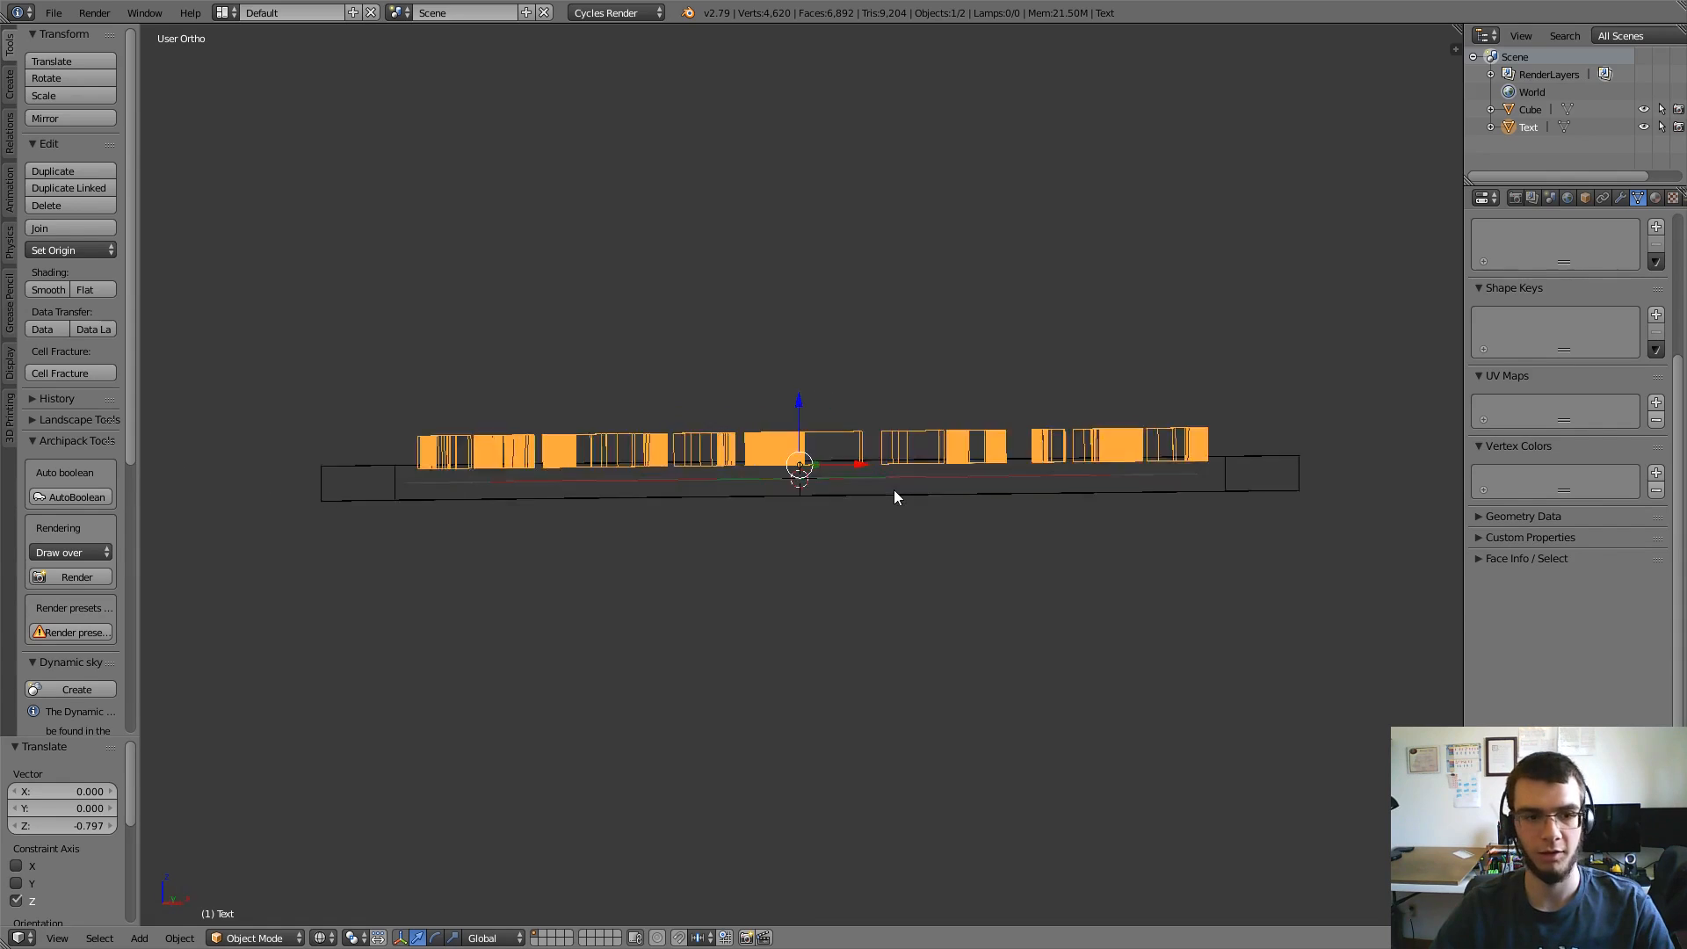
{"action": "key", "text": "KP_3"}
{"action": "scroll", "coordinate": [894, 489], "scroll_direction": "up", "scroll_amount": 4}
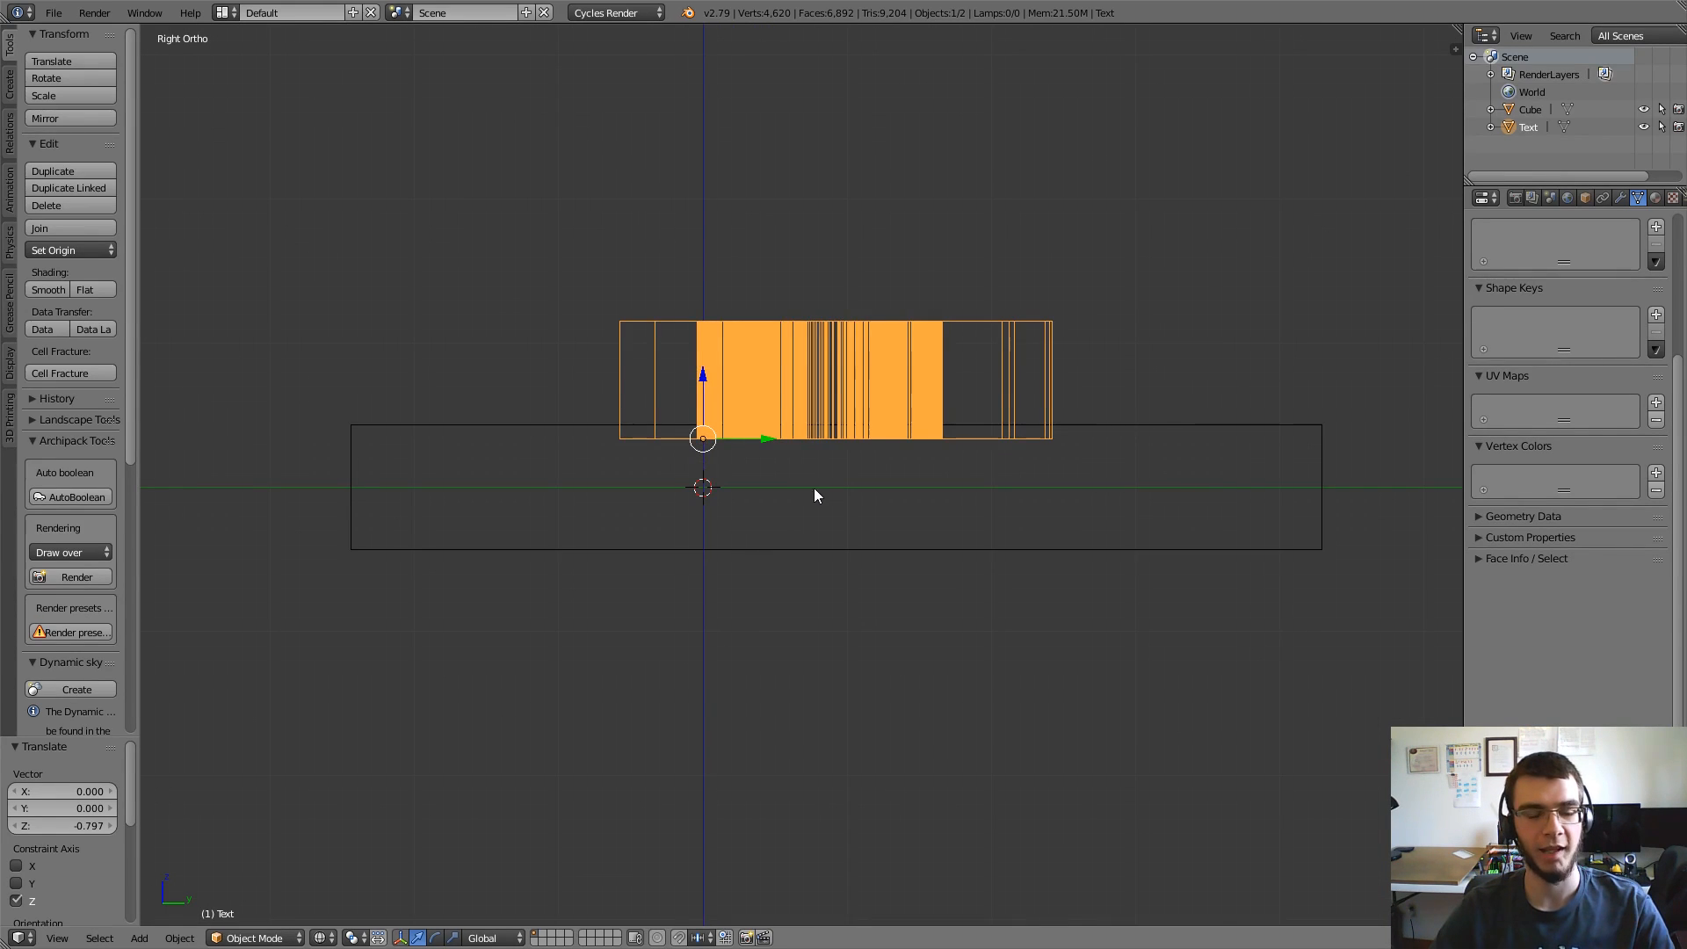
{"action": "scroll", "coordinate": [814, 488], "scroll_direction": "down", "scroll_amount": 4}
{"action": "key", "text": "KP_5"}
{"action": "middle_click_drag", "start_coordinate": [796, 476], "coordinate": [970, 571]}
{"action": "scroll", "coordinate": [1004, 577], "scroll_direction": "down", "scroll_amount": 3}
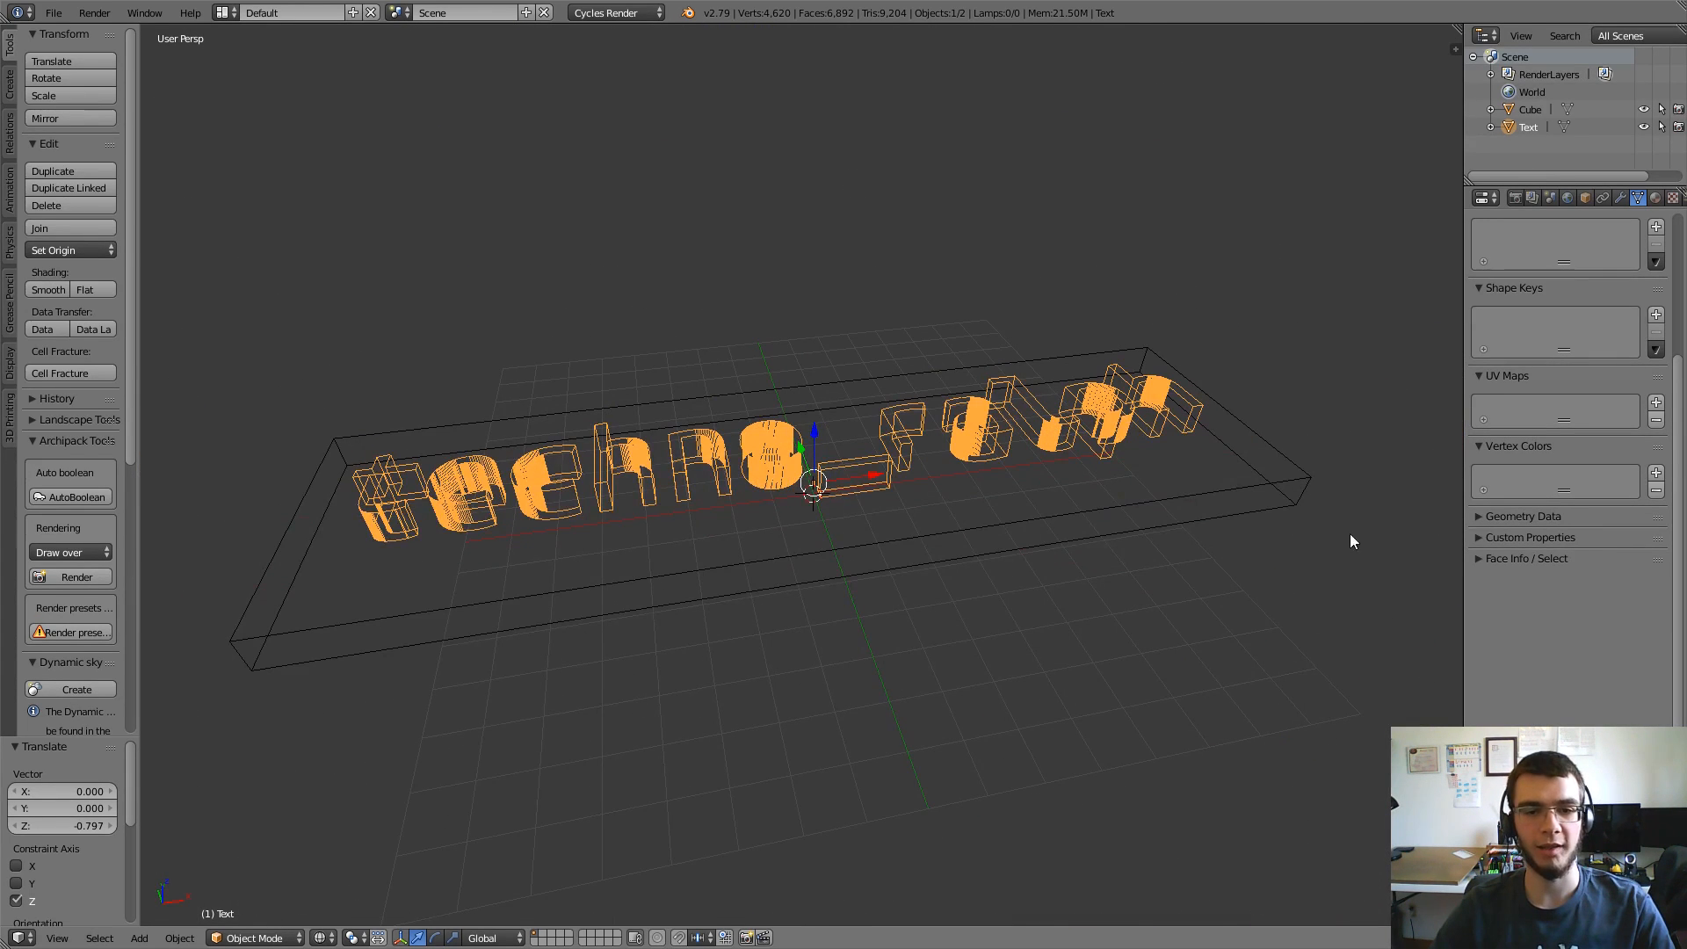
Step: Add a Boolean modifier to the slab with the Text mesh as its object, and return to solid shading
{"action": "right_click", "coordinate": [1309, 483]}
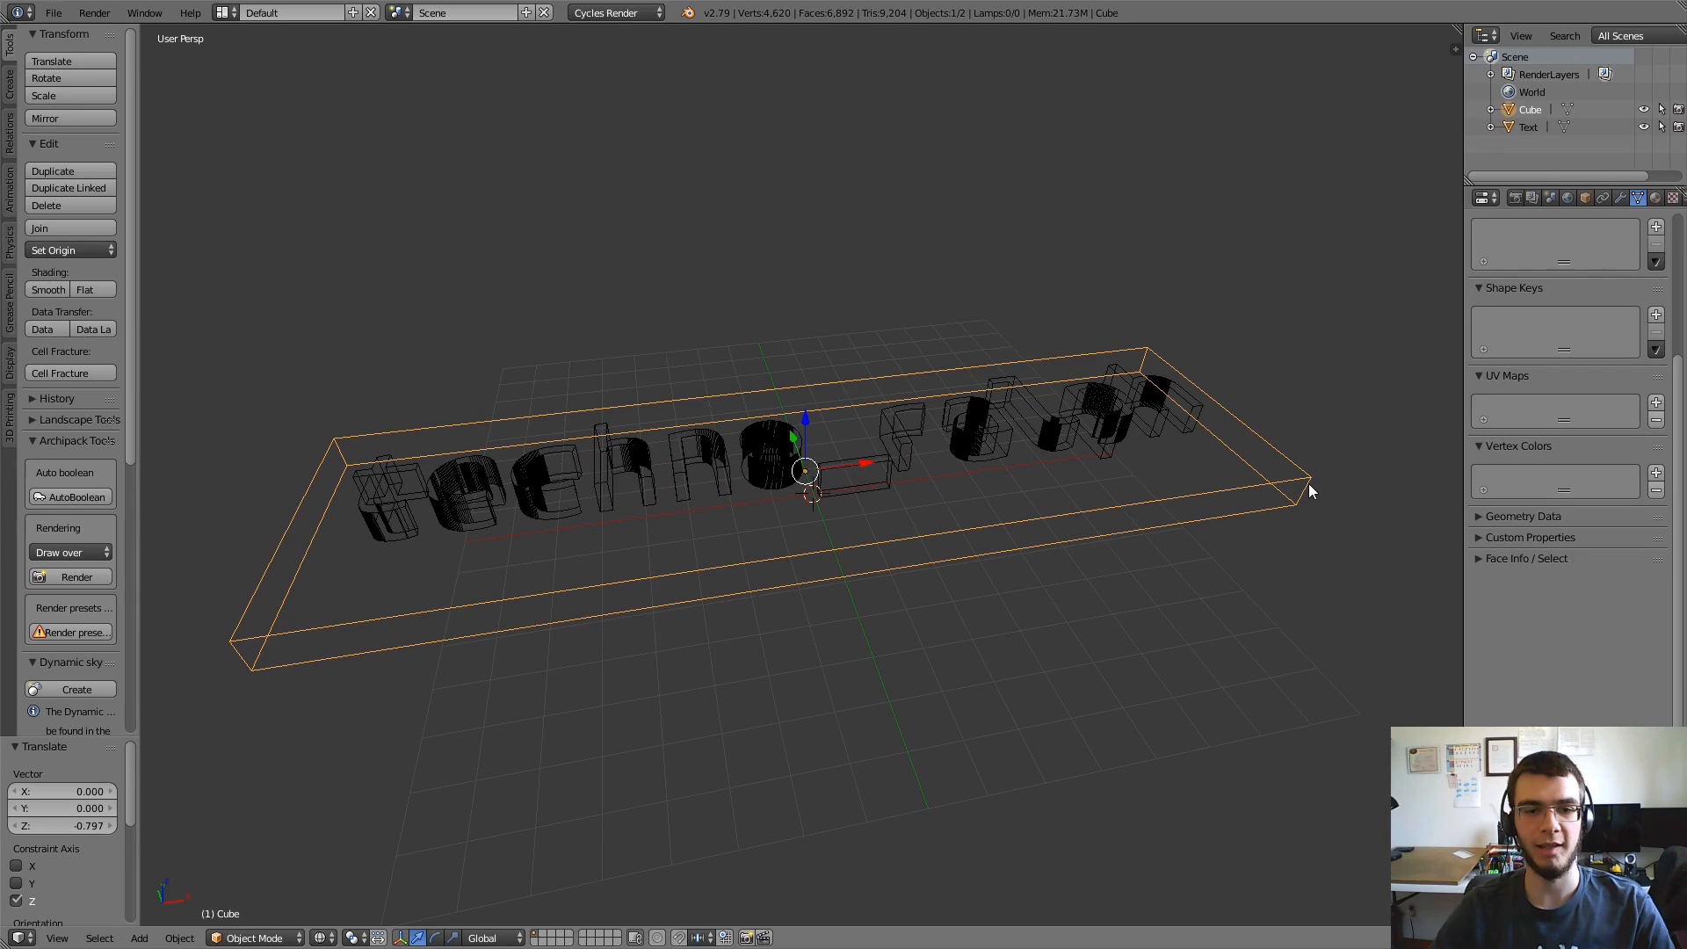
{"action": "left_click", "coordinate": [1622, 197]}
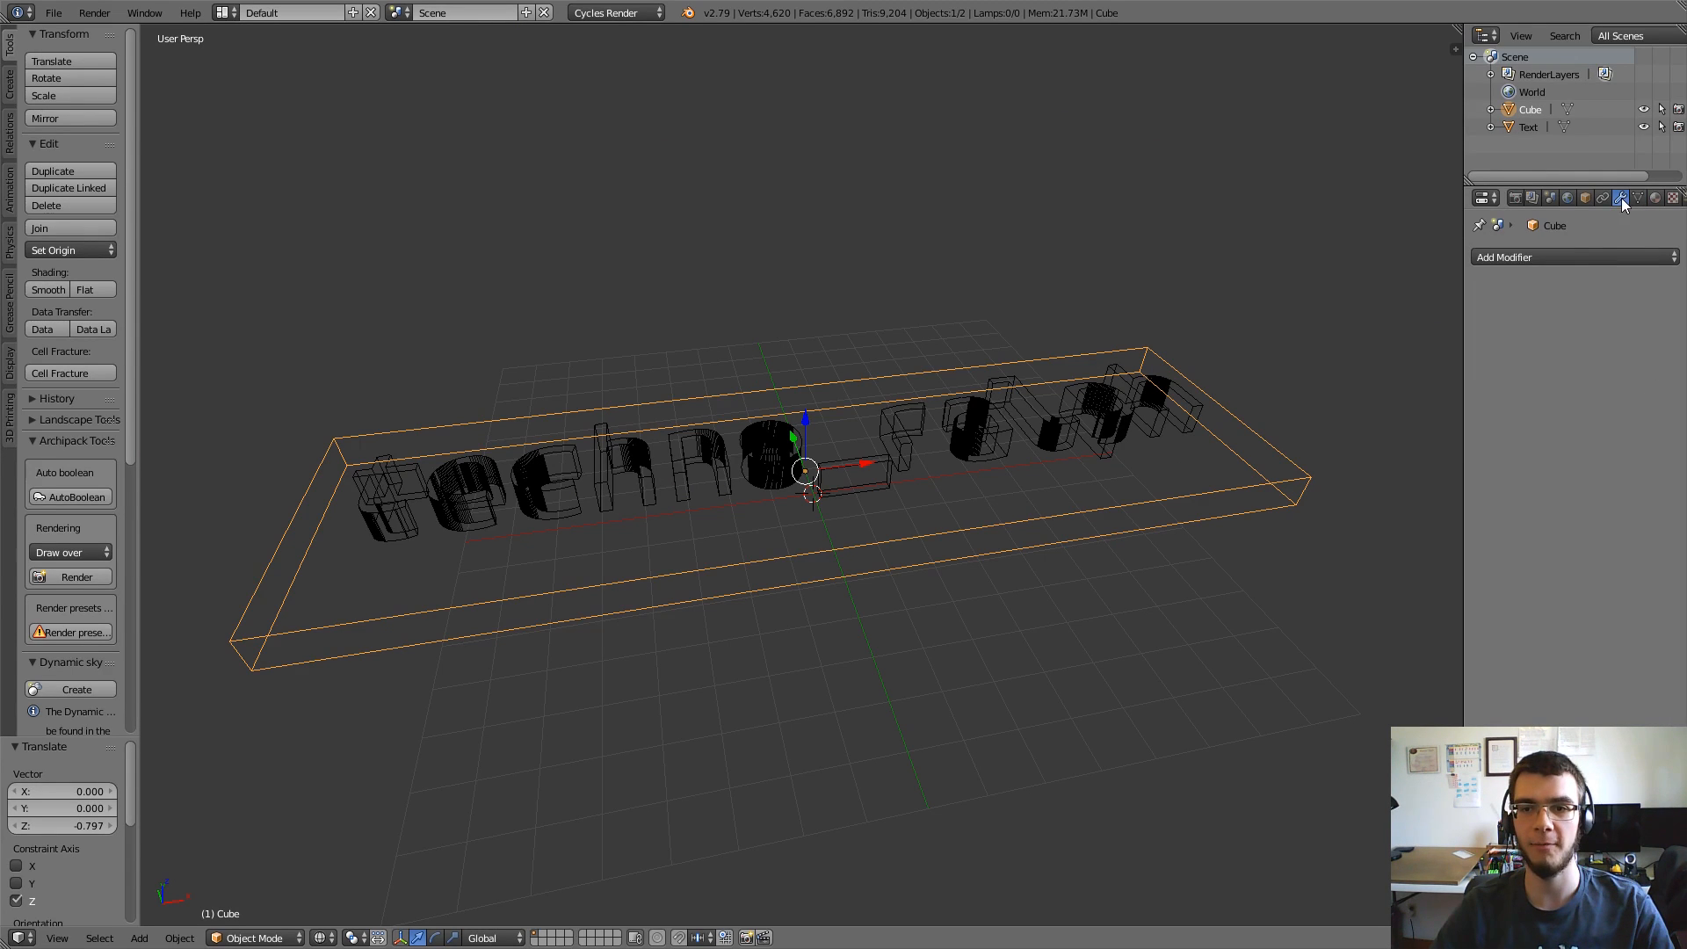
{"action": "left_click", "coordinate": [1564, 260]}
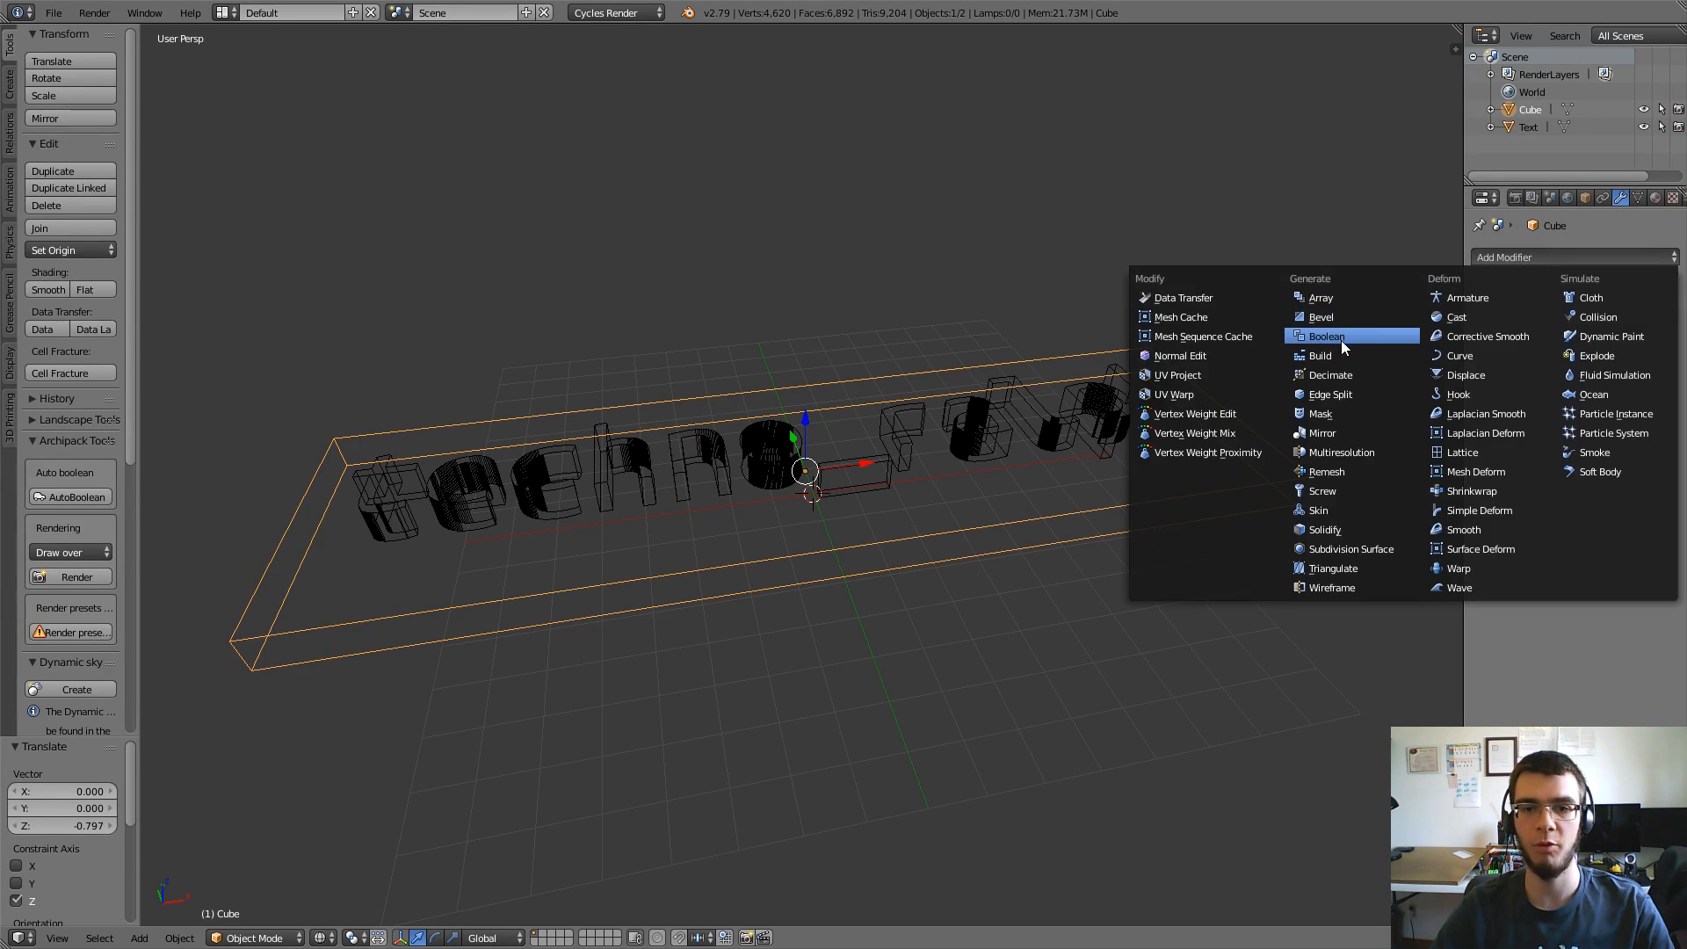
{"action": "left_click", "coordinate": [1327, 336]}
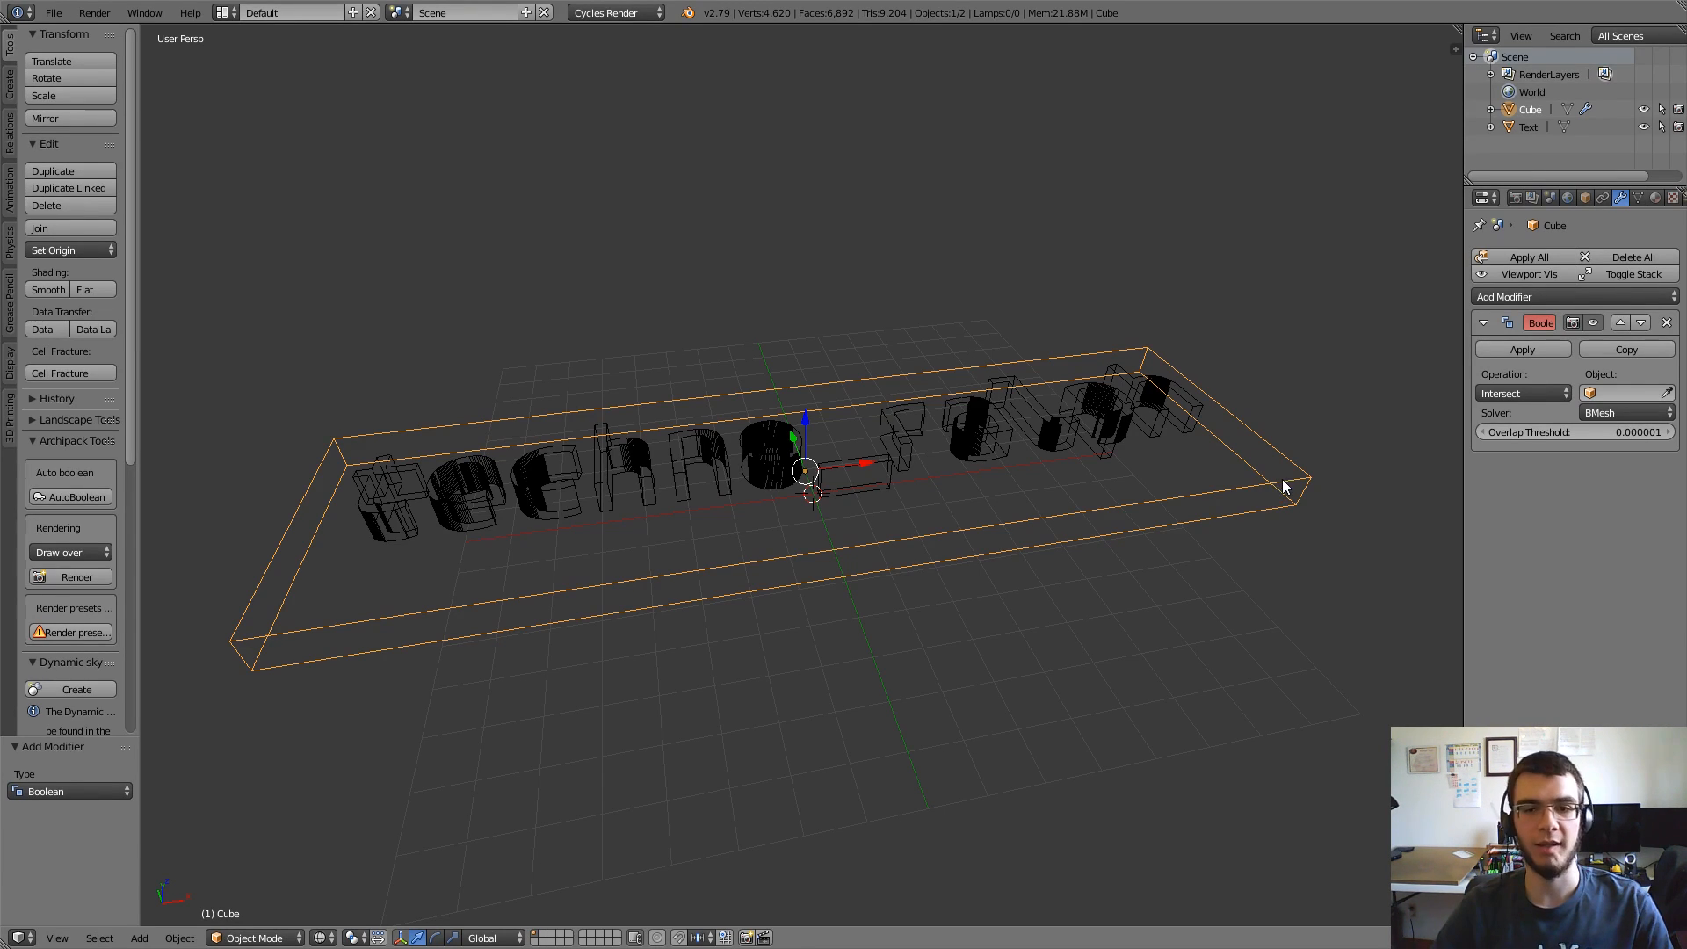
{"action": "key", "text": "z"}
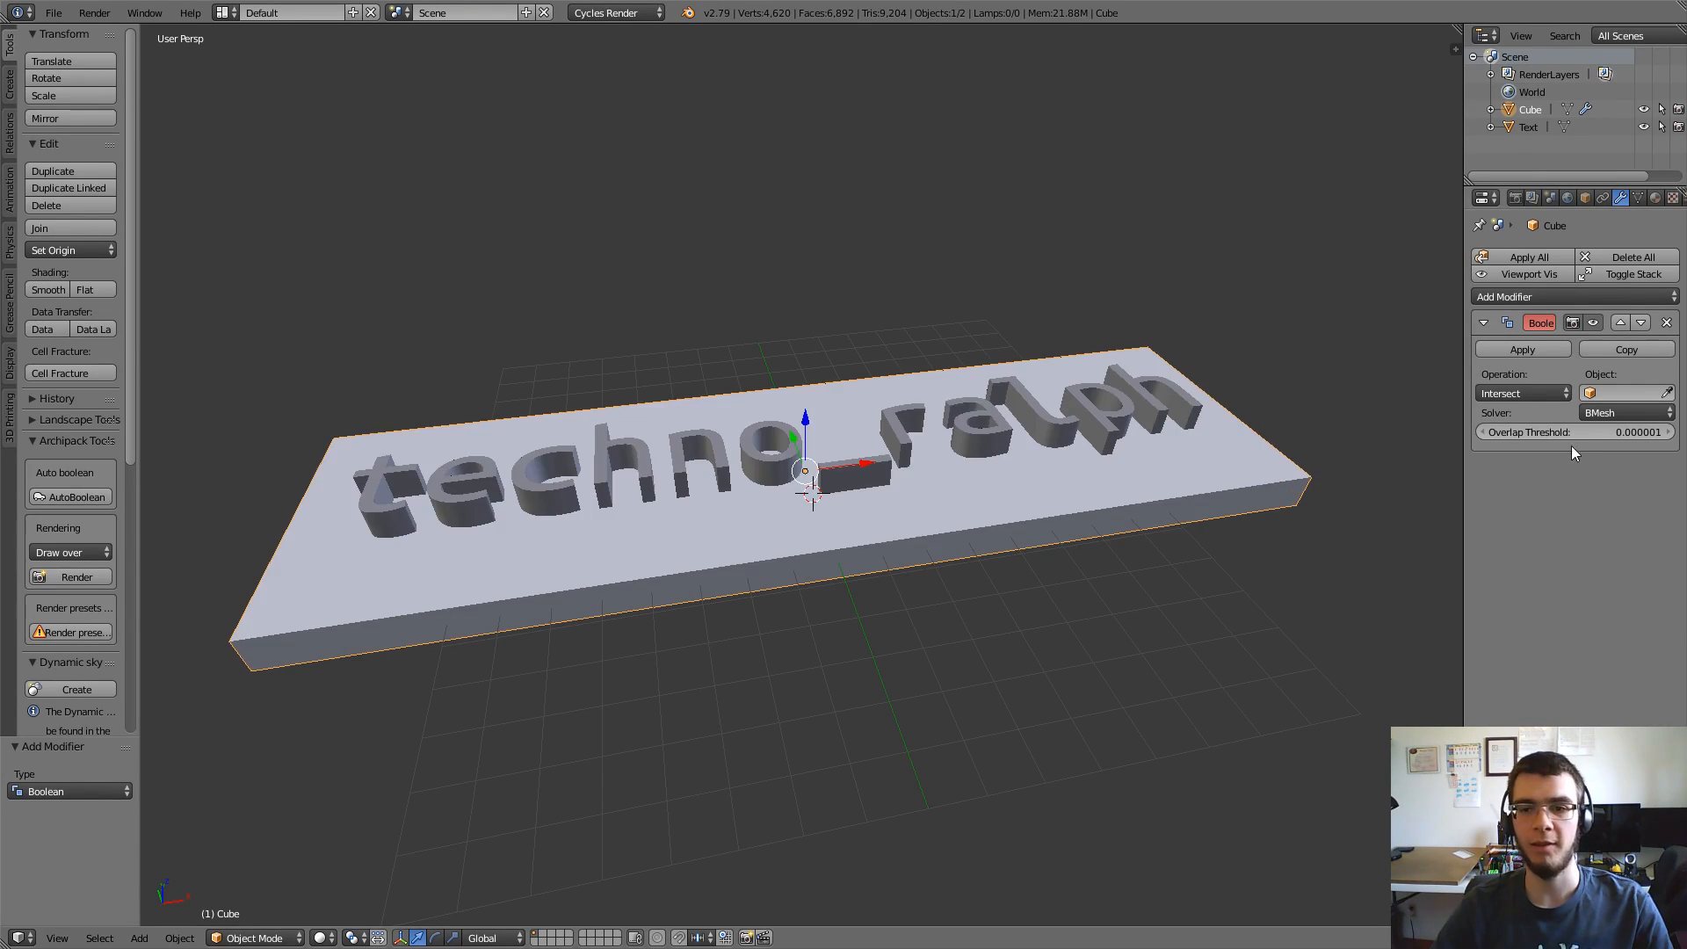
{"action": "left_click", "coordinate": [1611, 393]}
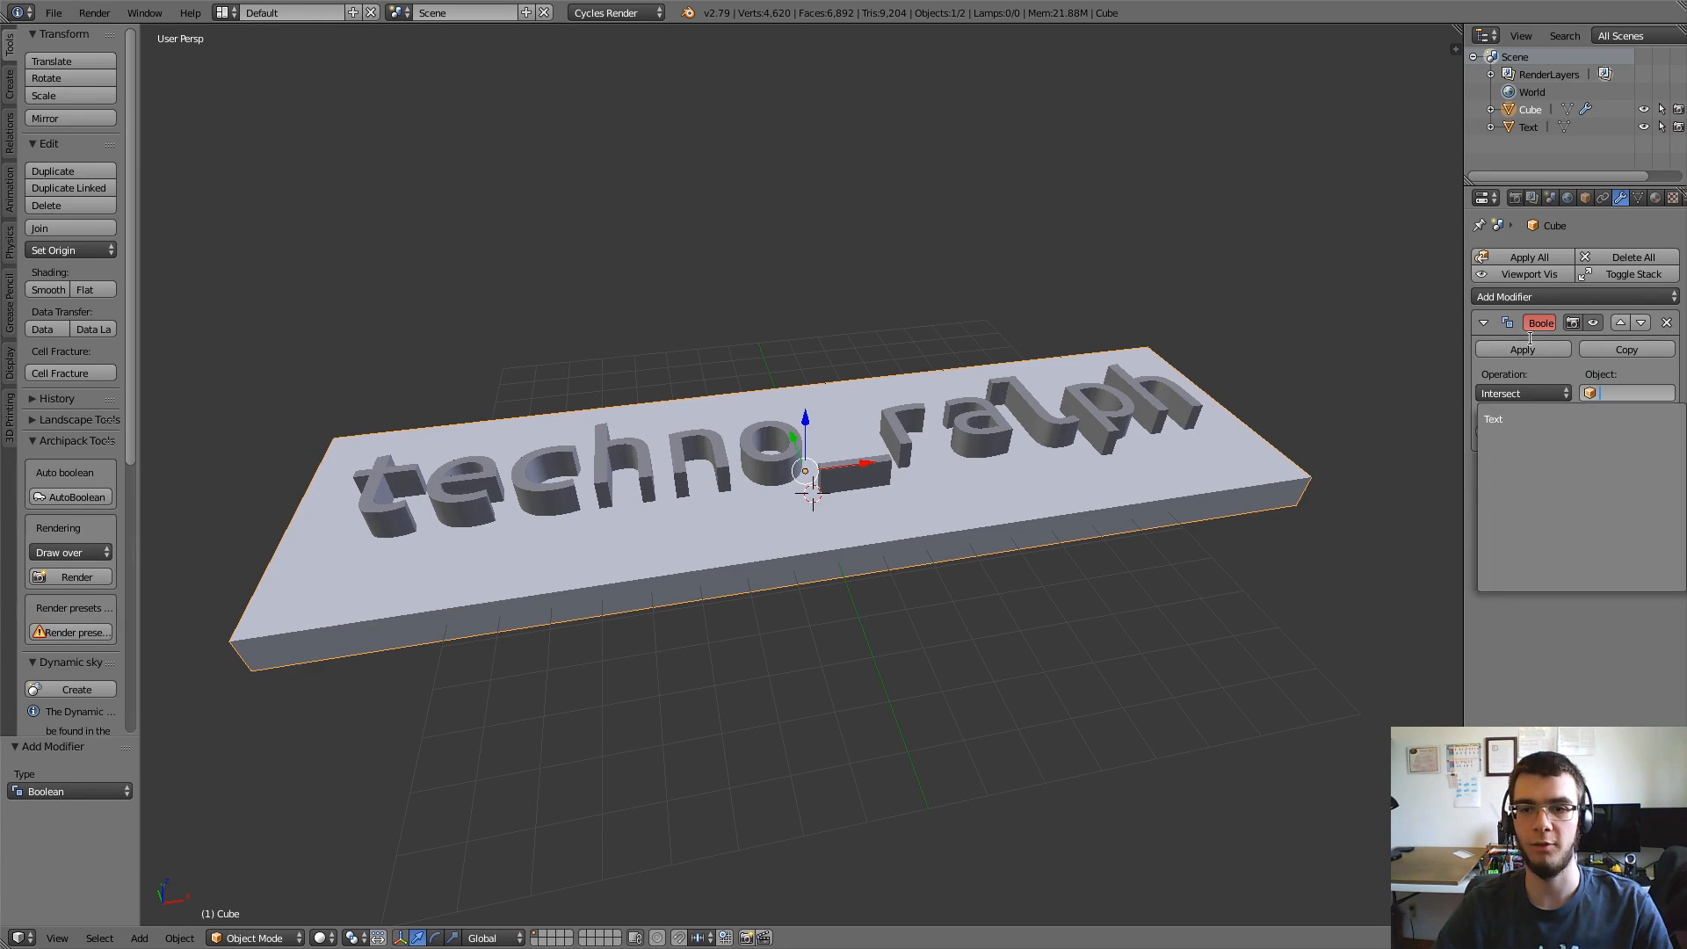
{"action": "left_click", "coordinate": [1533, 420]}
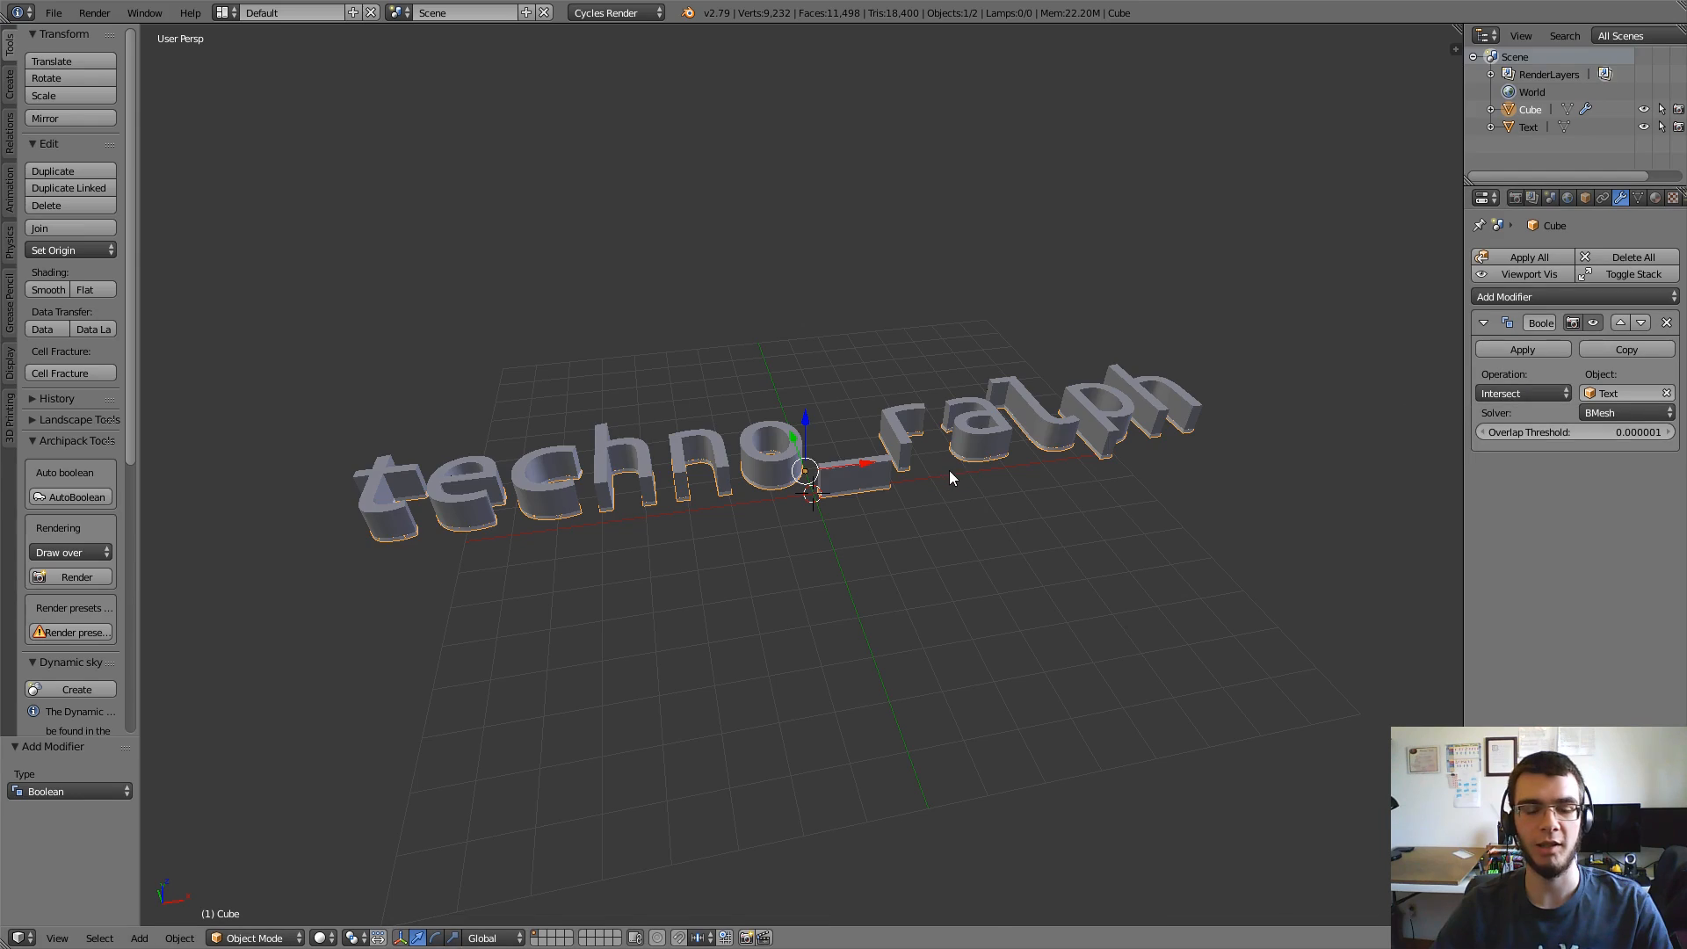
Step: Set the slab's Boolean operation to Union and apply the modifier
{"action": "scroll", "coordinate": [950, 471], "scroll_direction": "up", "scroll_amount": 6}
{"action": "mouse_move", "coordinate": [949, 471]}
{"action": "middle_mouse_down"}
{"action": "mouse_move", "coordinate": [998, 493]}
{"action": "mouse_move", "coordinate": [953, 414]}
{"action": "mouse_move", "coordinate": [973, 418]}
{"action": "mouse_move", "coordinate": [940, 499]}
{"action": "middle_mouse_up"}
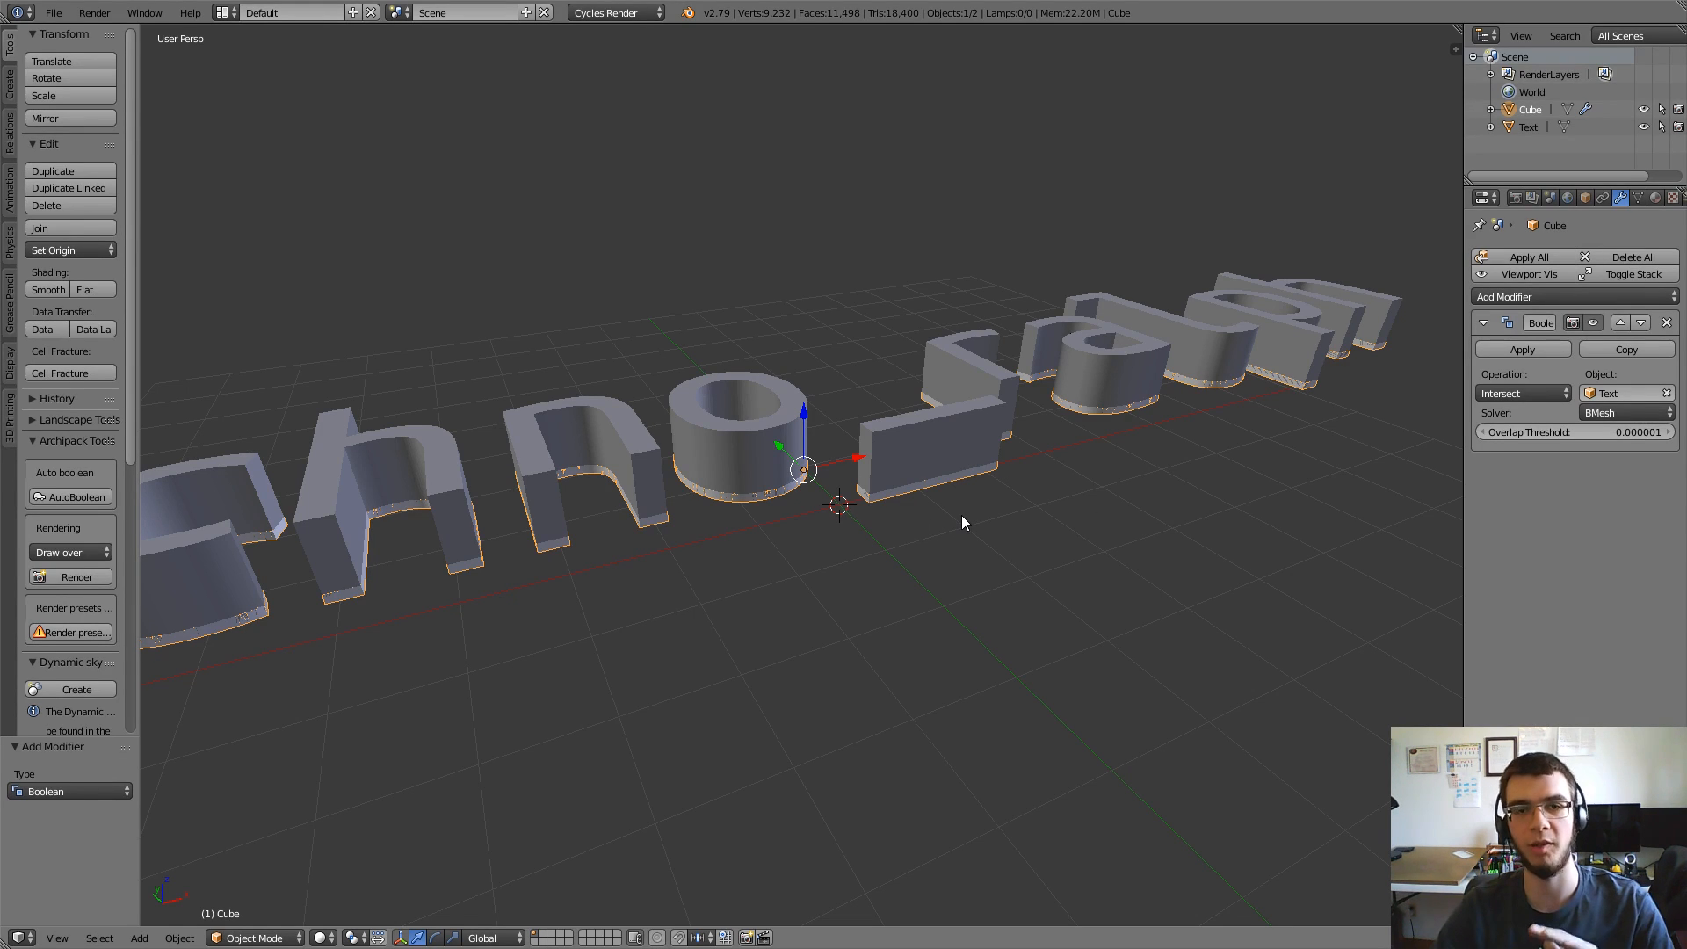
{"action": "left_click", "coordinate": [1512, 396]}
{"action": "left_click", "coordinate": [1507, 353]}
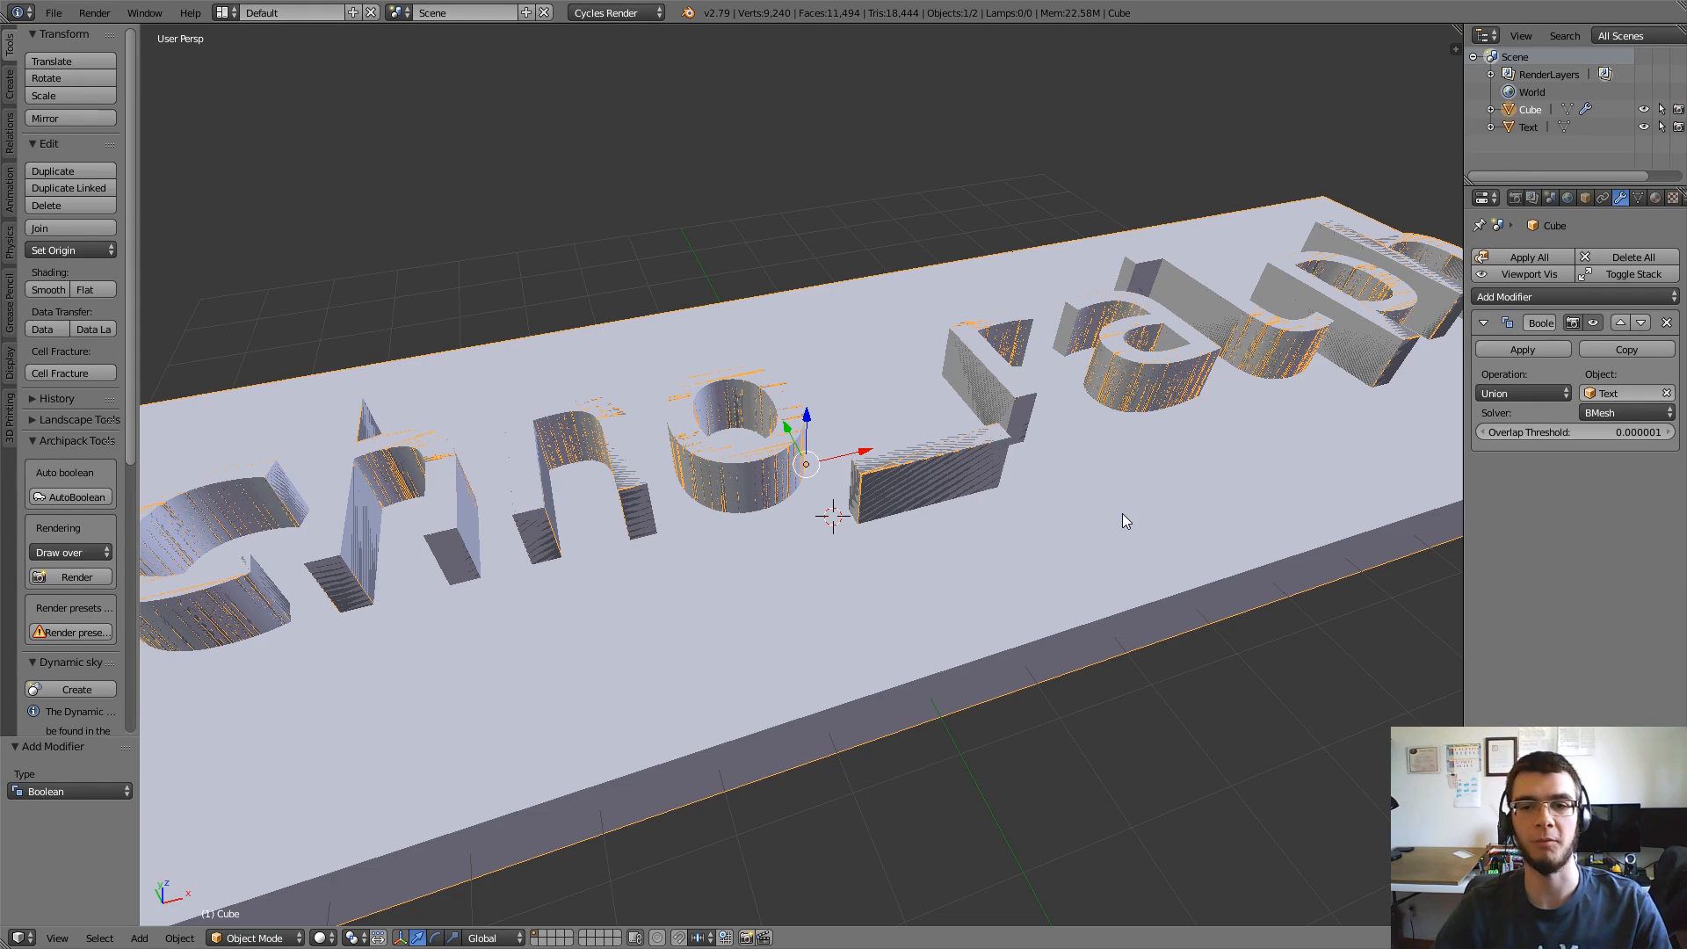
{"action": "left_click", "coordinate": [1537, 348]}
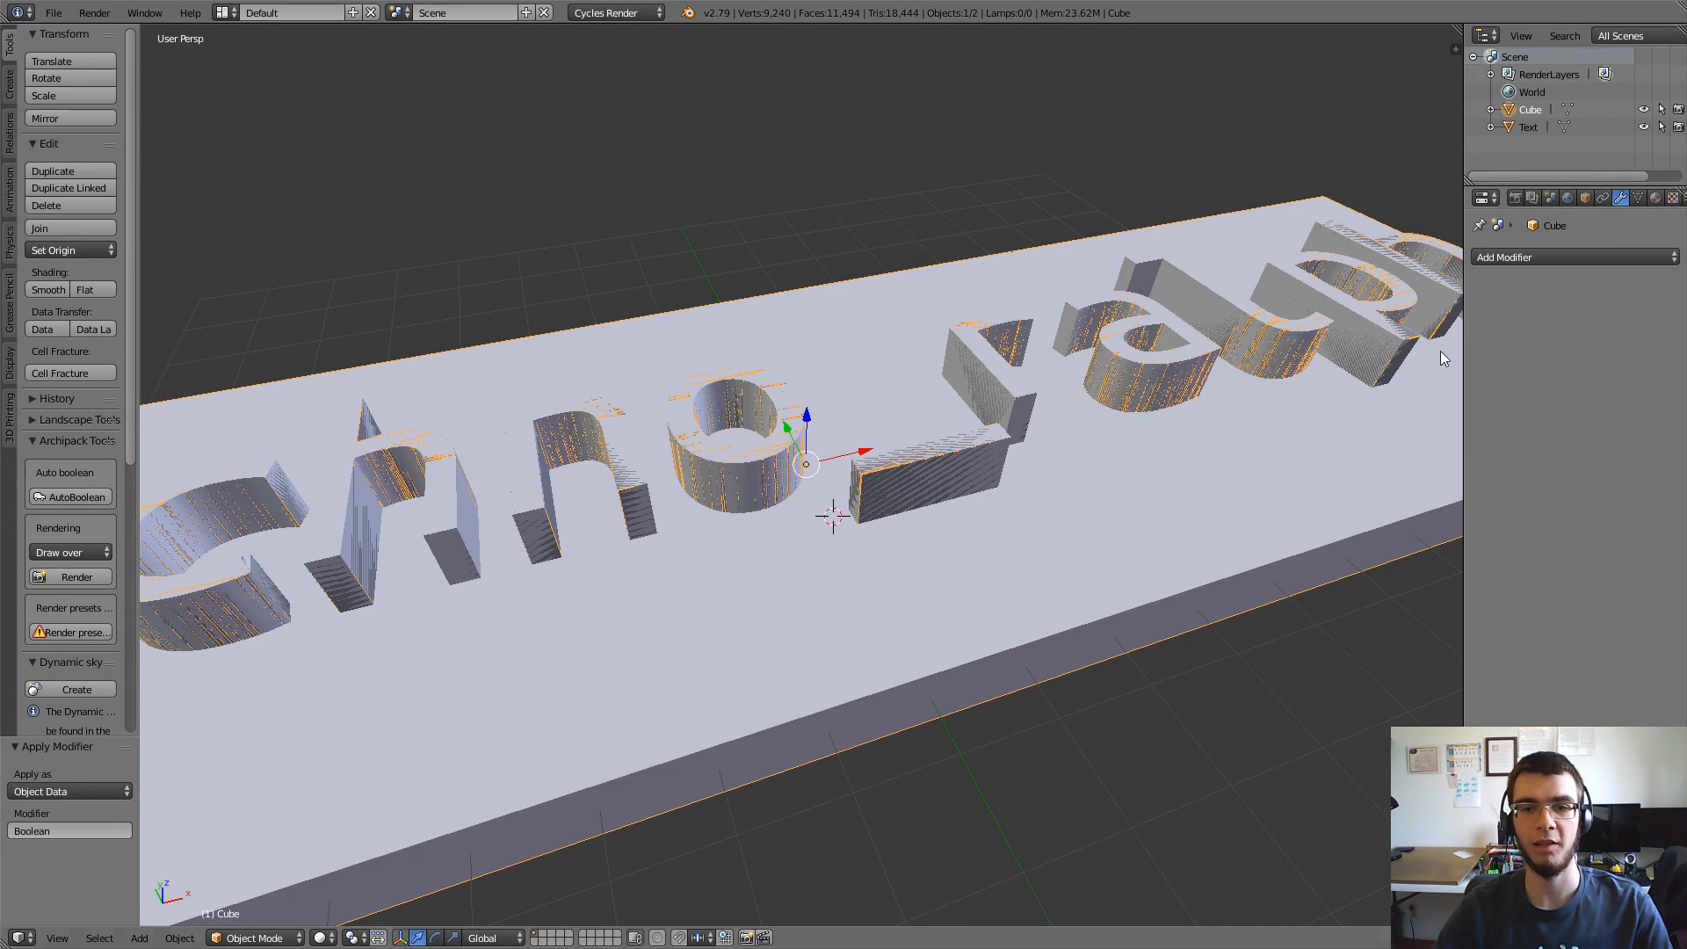
Step: Move the separate original text mesh away from the slab by about 17.6 in X, 3.9 in Y and 10.1 in Z
{"action": "scroll", "coordinate": [1024, 413], "scroll_direction": "down", "scroll_amount": 3}
{"action": "key", "text": "z"}
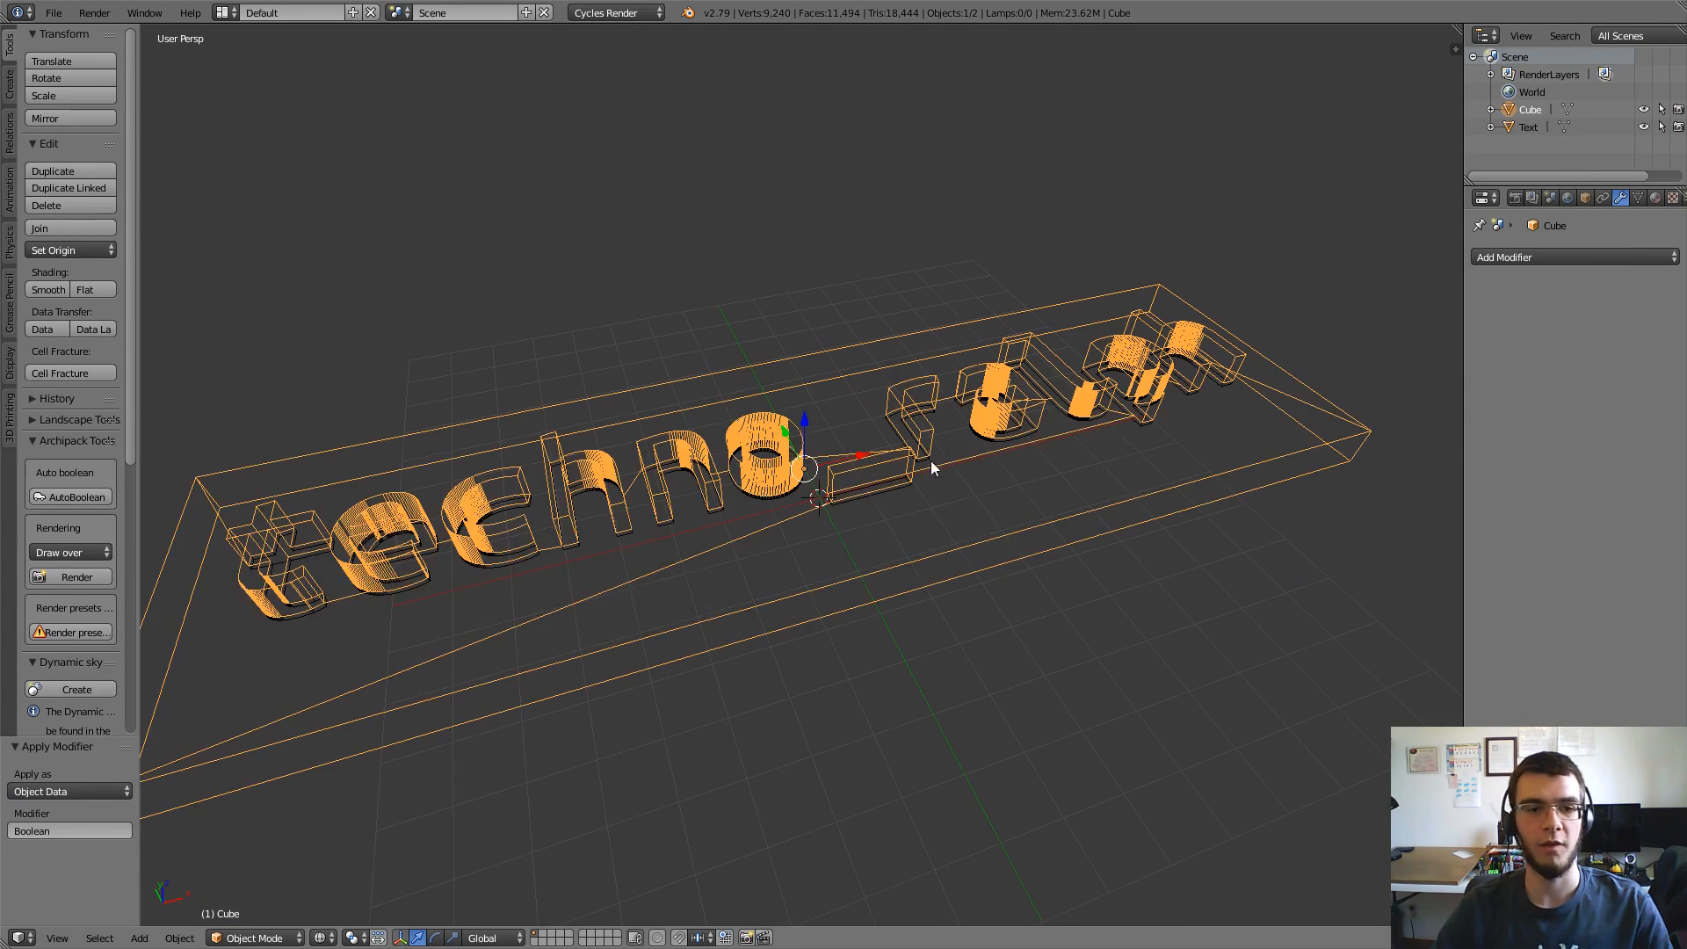
{"action": "right_click", "coordinate": [988, 445]}
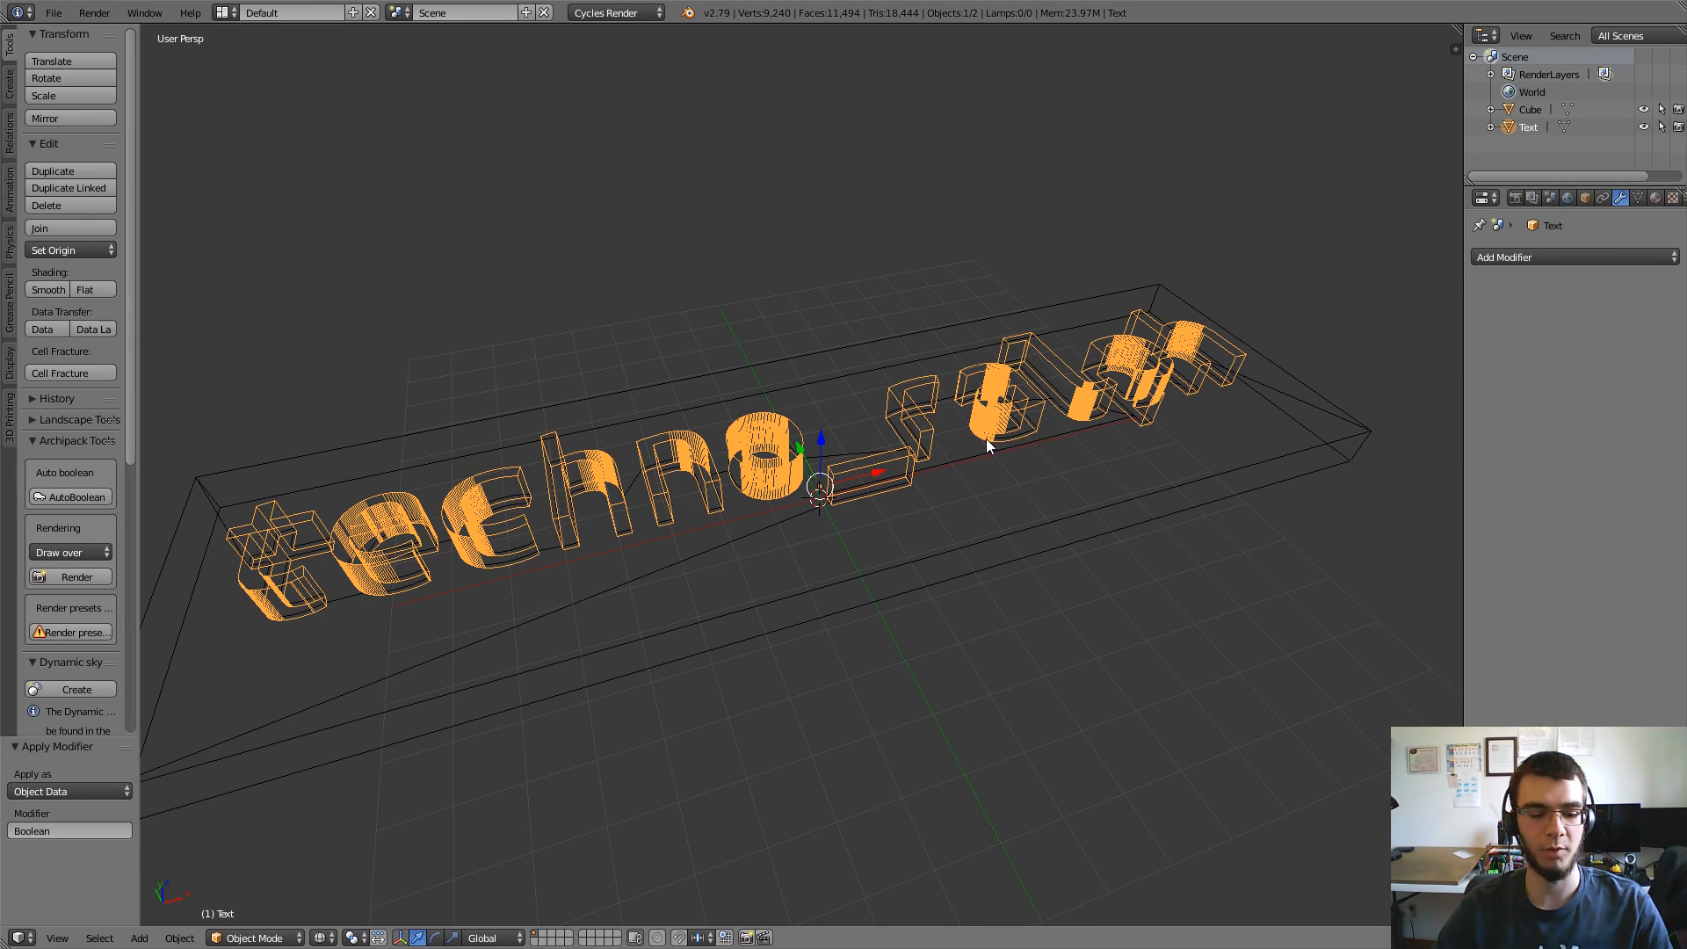
{"action": "scroll", "coordinate": [989, 435], "scroll_direction": "down", "scroll_amount": 5}
{"action": "key", "text": "g"}
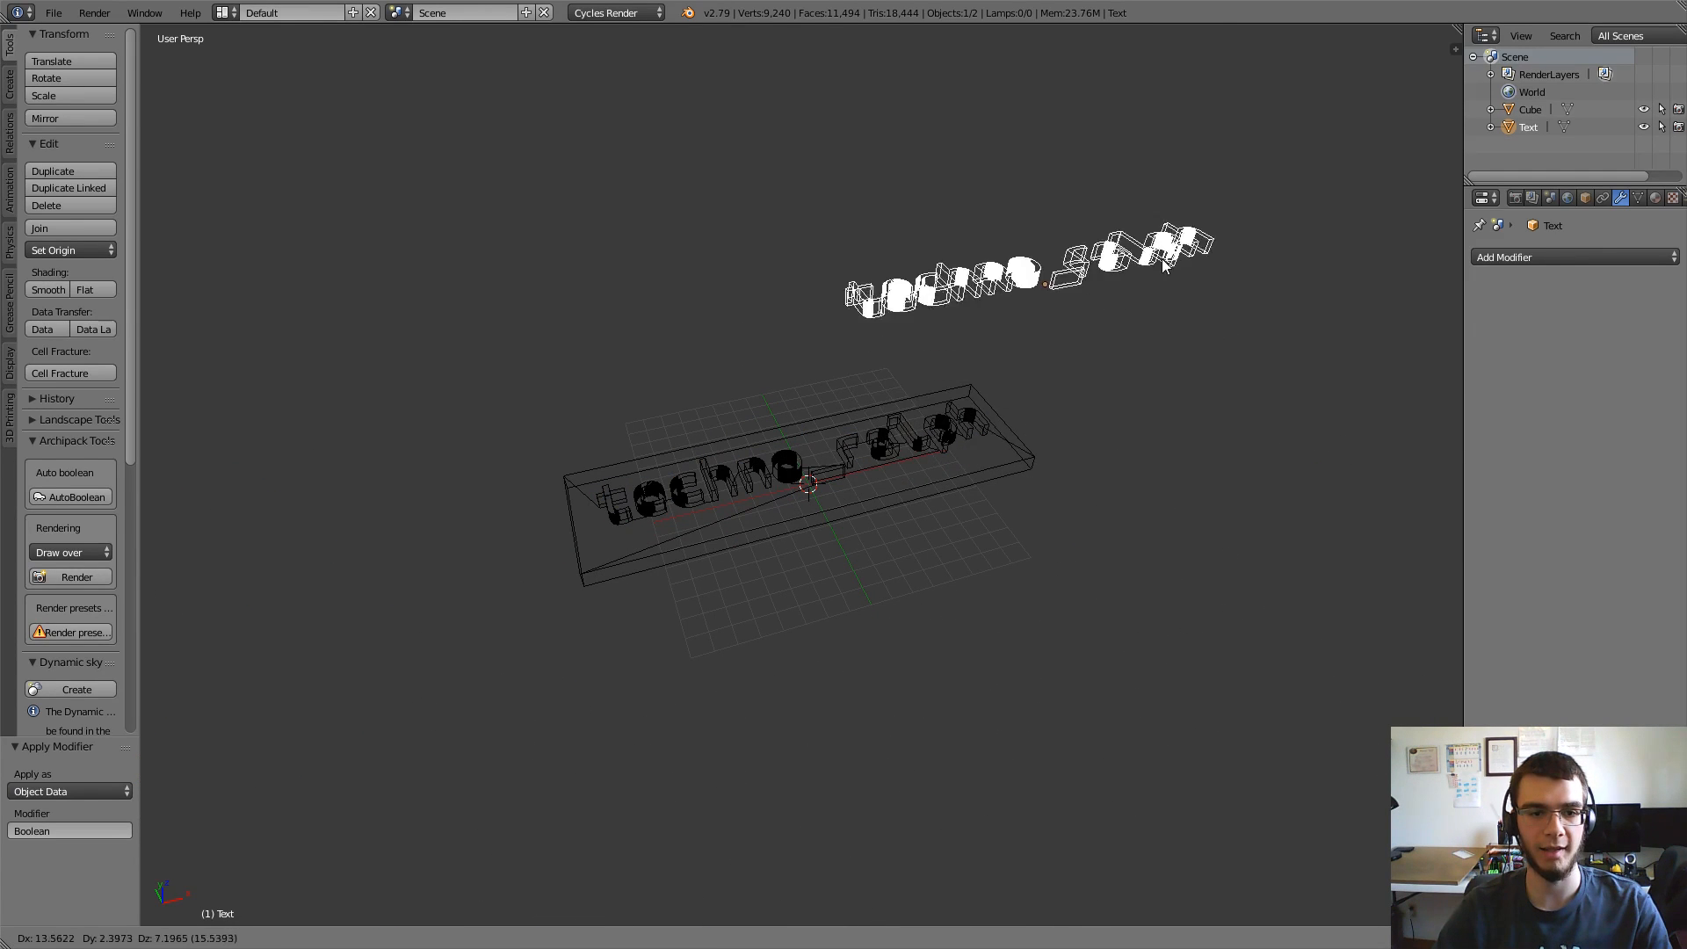
{"action": "left_click", "coordinate": [1229, 204]}
{"action": "scroll", "coordinate": [872, 450], "scroll_direction": "up", "scroll_amount": 5}
Step: Select the merged slab and inspect its mesh in Edit Mode from outside and inside, beneath the letters
{"action": "right_click", "coordinate": [995, 482]}
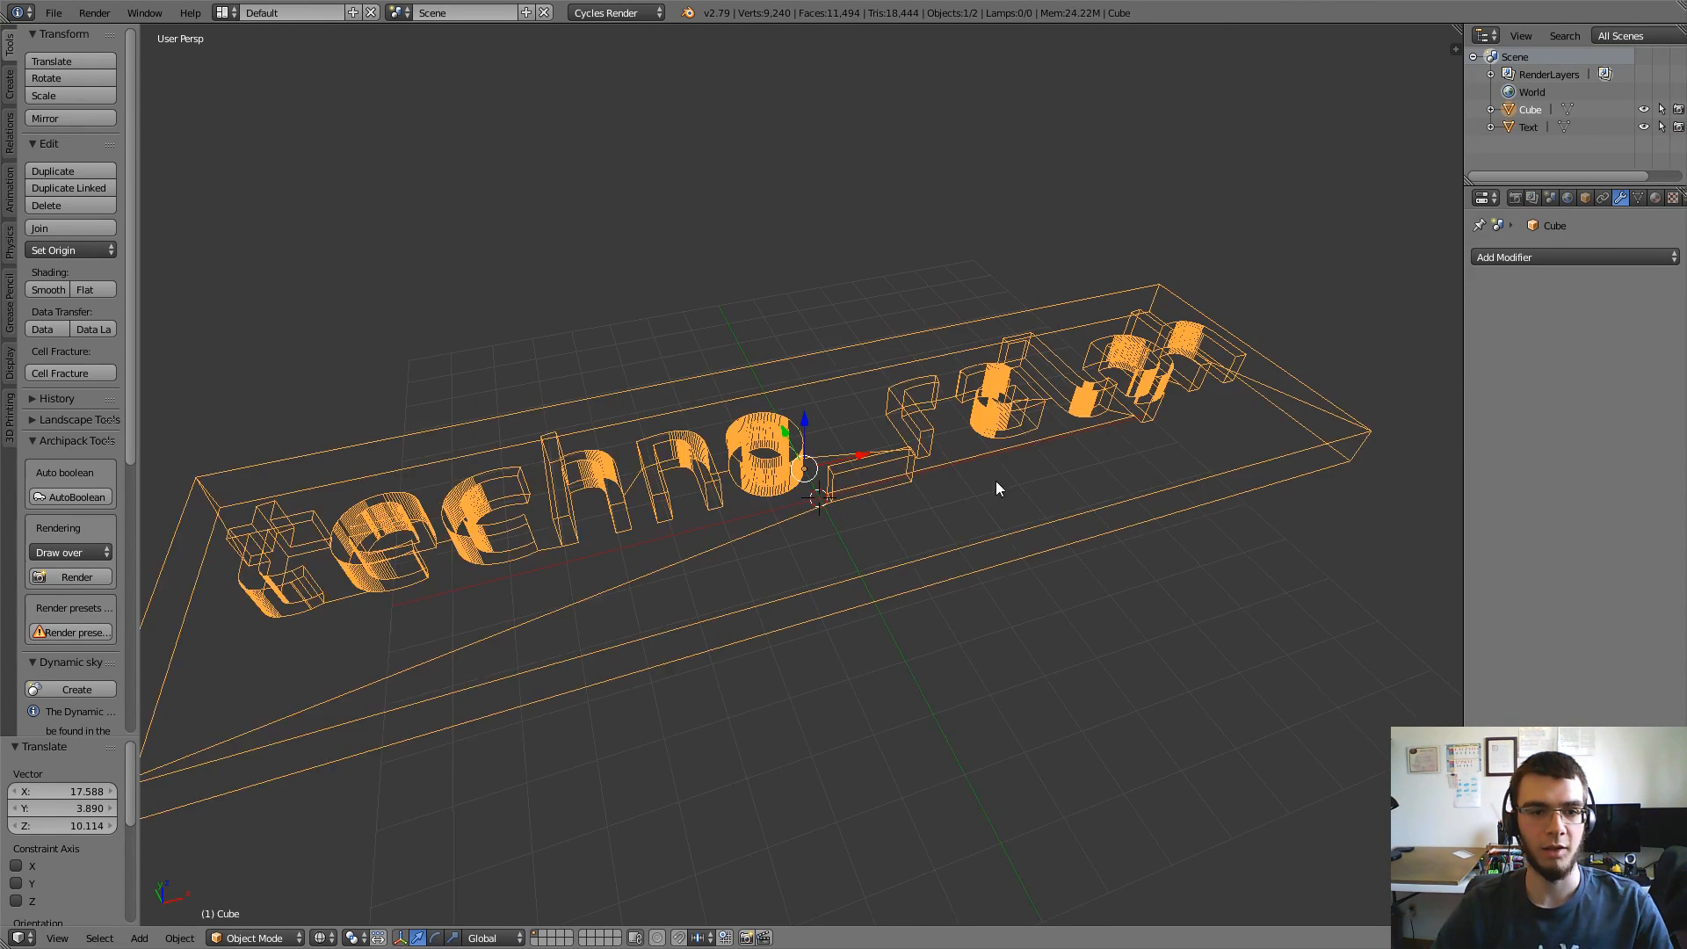
{"action": "key", "text": "z"}
{"action": "mouse_move", "coordinate": [1011, 450]}
{"action": "middle_mouse_down"}
{"action": "mouse_move", "coordinate": [946, 459]}
{"action": "mouse_move", "coordinate": [1068, 437]}
{"action": "middle_mouse_up"}
{"action": "scroll", "coordinate": [914, 450], "scroll_direction": "down", "scroll_amount": 4}
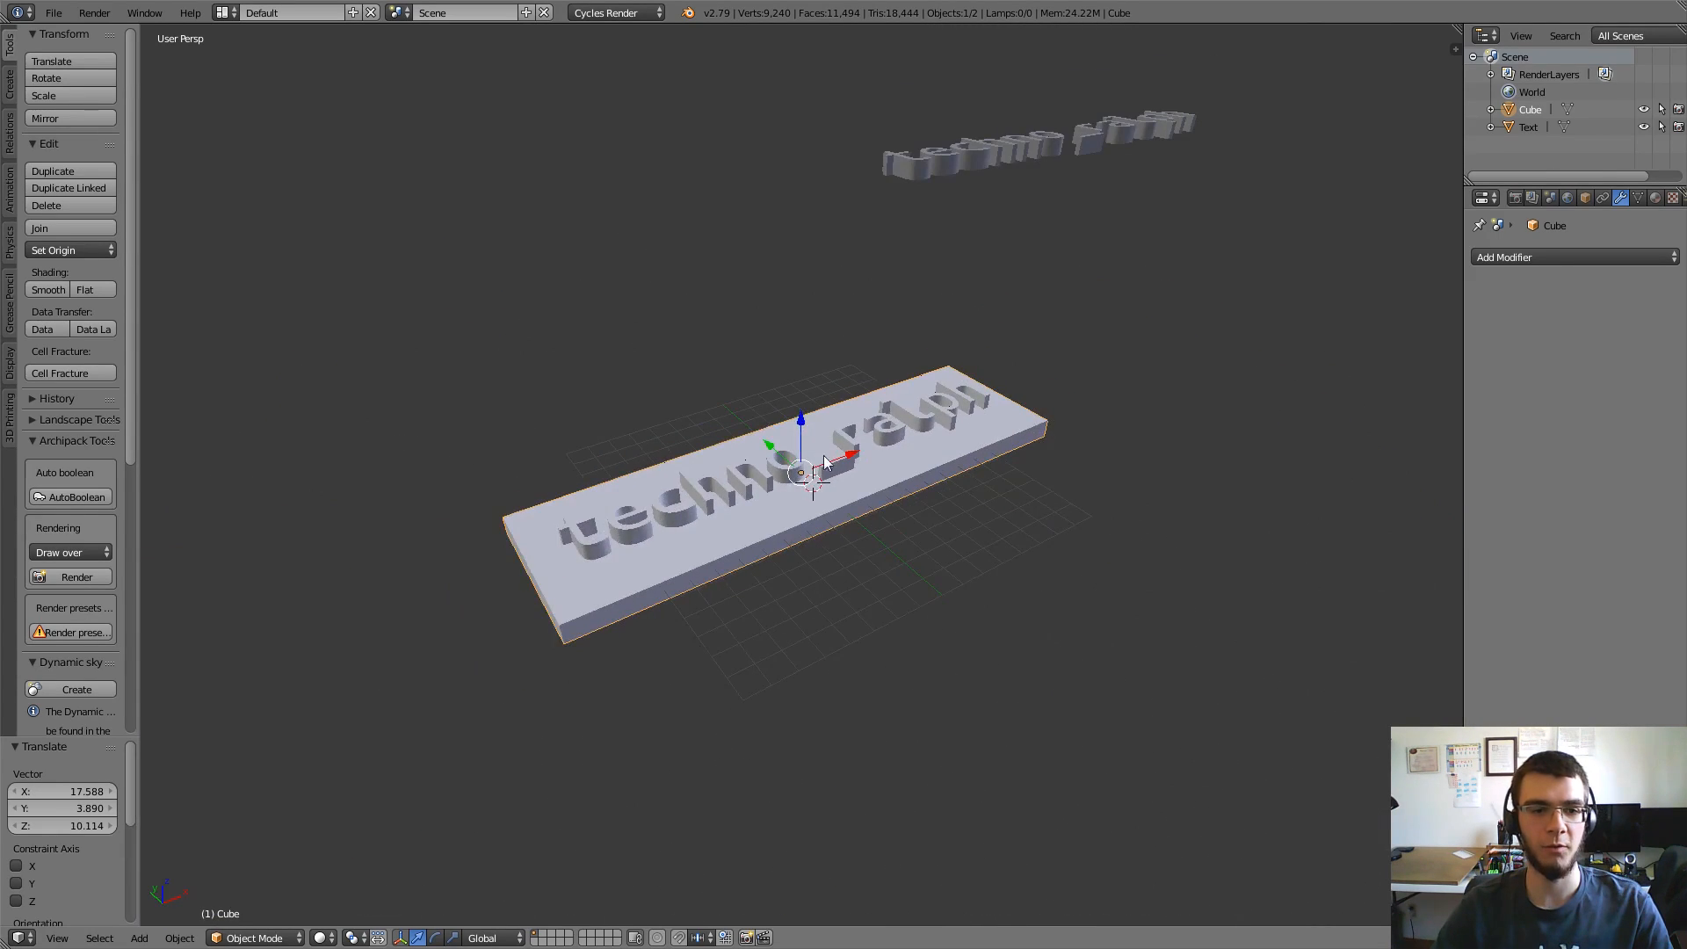
{"action": "middle_click_drag", "start_coordinate": [938, 449], "coordinate": [905, 534]}
{"action": "scroll", "coordinate": [923, 503], "scroll_direction": "up", "scroll_amount": 5}
{"action": "key", "text": "Tab"}
{"action": "scroll", "coordinate": [883, 458], "scroll_direction": "up", "scroll_amount": 5}
{"action": "scroll", "coordinate": [904, 536], "scroll_direction": "down", "scroll_amount": 5}
{"action": "middle_click_drag", "start_coordinate": [826, 637], "coordinate": [977, 527]}
{"action": "scroll", "coordinate": [898, 556], "scroll_direction": "up", "scroll_amount": 3}
{"action": "scroll", "coordinate": [961, 543], "scroll_direction": "down", "scroll_amount": 2}
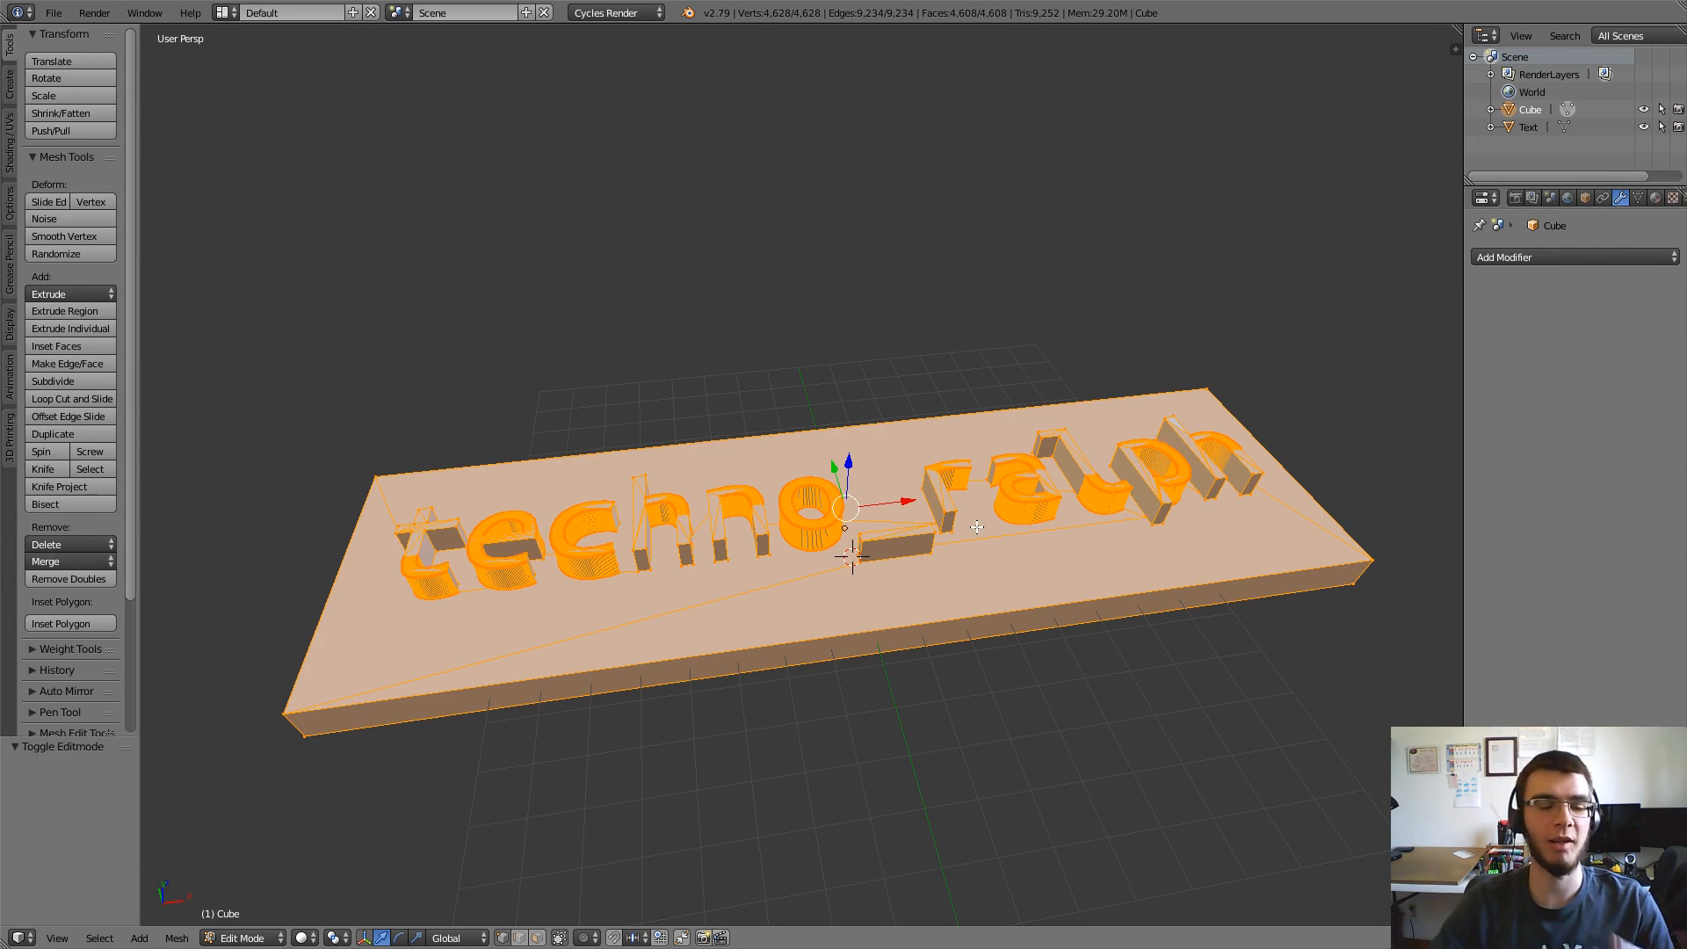
{"action": "scroll", "coordinate": [926, 567], "scroll_direction": "up", "scroll_amount": 4}
{"action": "scroll", "coordinate": [926, 567], "scroll_direction": "down", "scroll_amount": 1}
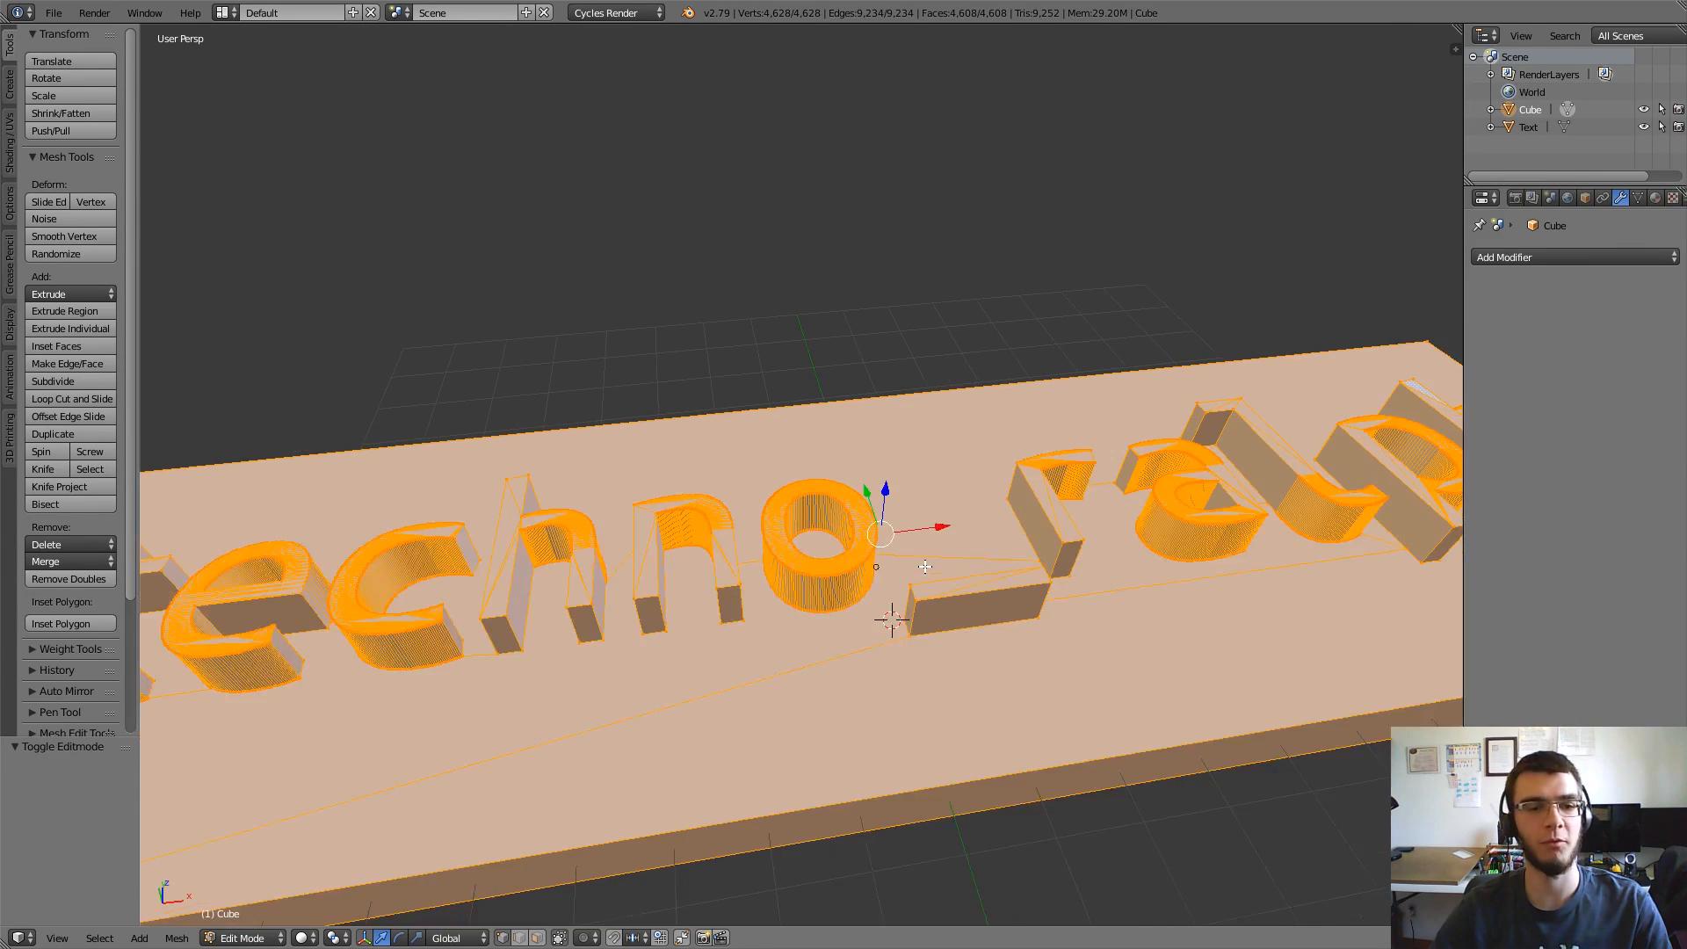
{"action": "scroll", "coordinate": [921, 570], "scroll_direction": "up", "scroll_amount": 3}
{"action": "middle_click_drag", "start_coordinate": [883, 594], "coordinate": [1057, 496]}
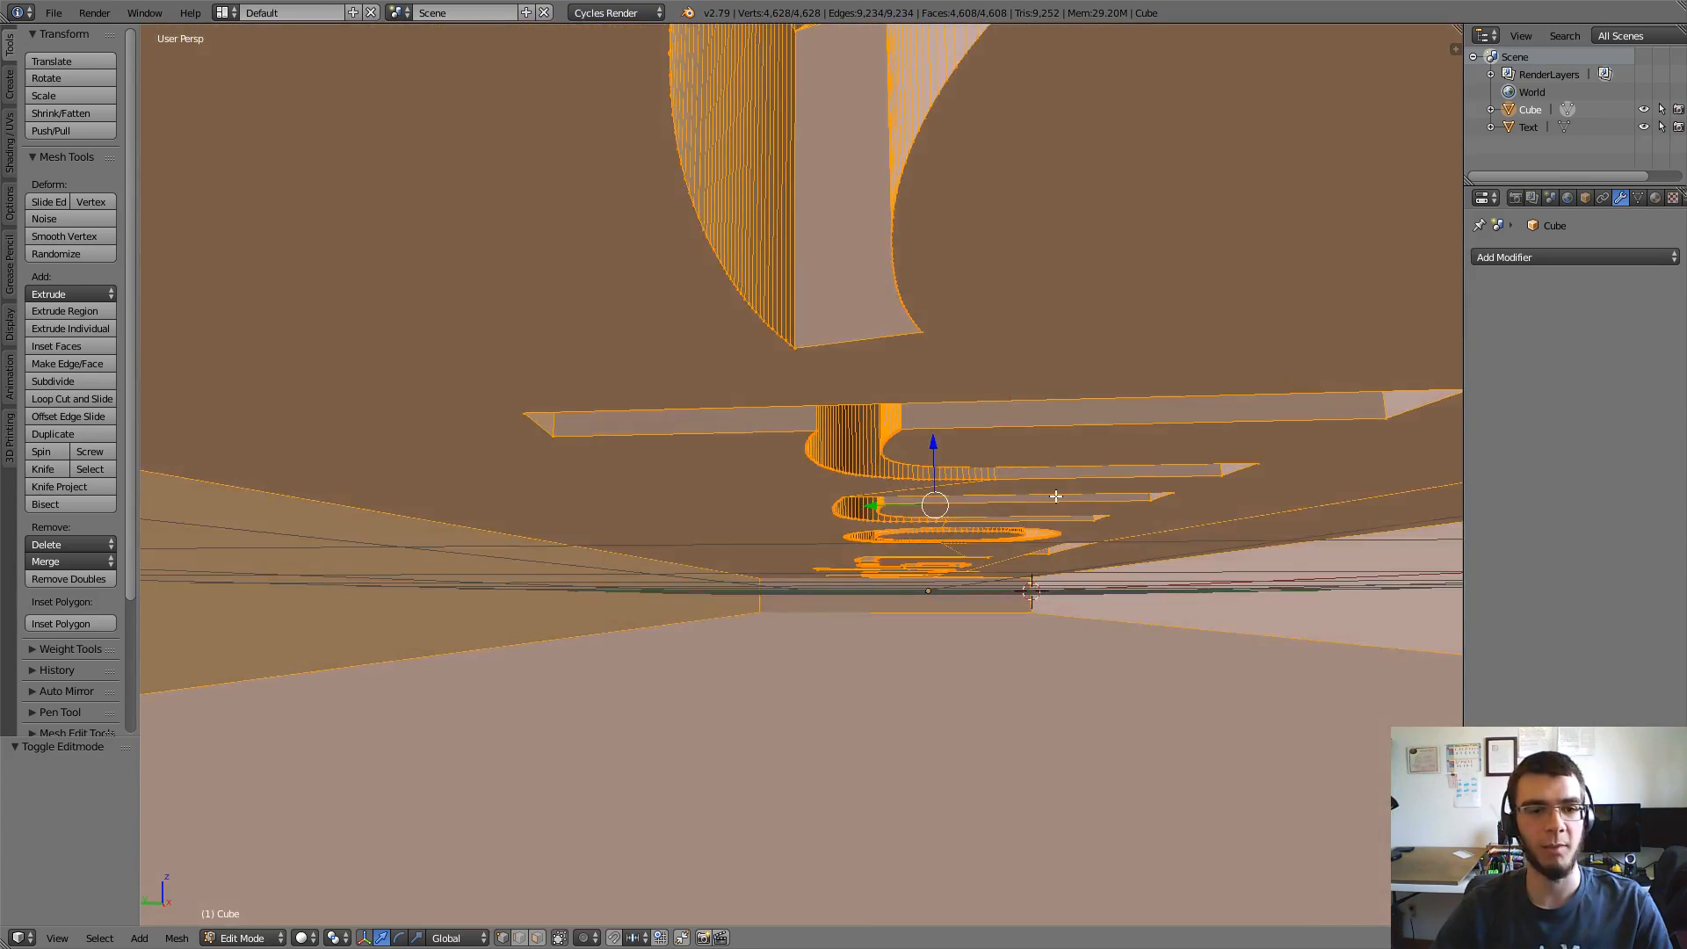
{"action": "scroll", "coordinate": [969, 459], "scroll_direction": "up", "scroll_amount": 3}
{"action": "middle_click_drag", "start_coordinate": [972, 452], "coordinate": [884, 536]}
{"action": "scroll", "coordinate": [937, 434], "scroll_direction": "down", "scroll_amount": 5}
{"action": "scroll", "coordinate": [958, 563], "scroll_direction": "down", "scroll_amount": 4}
Step: Remove doubled vertices from the entire merged slab mesh in Edit Mode
{"action": "key", "text": "Tab"}
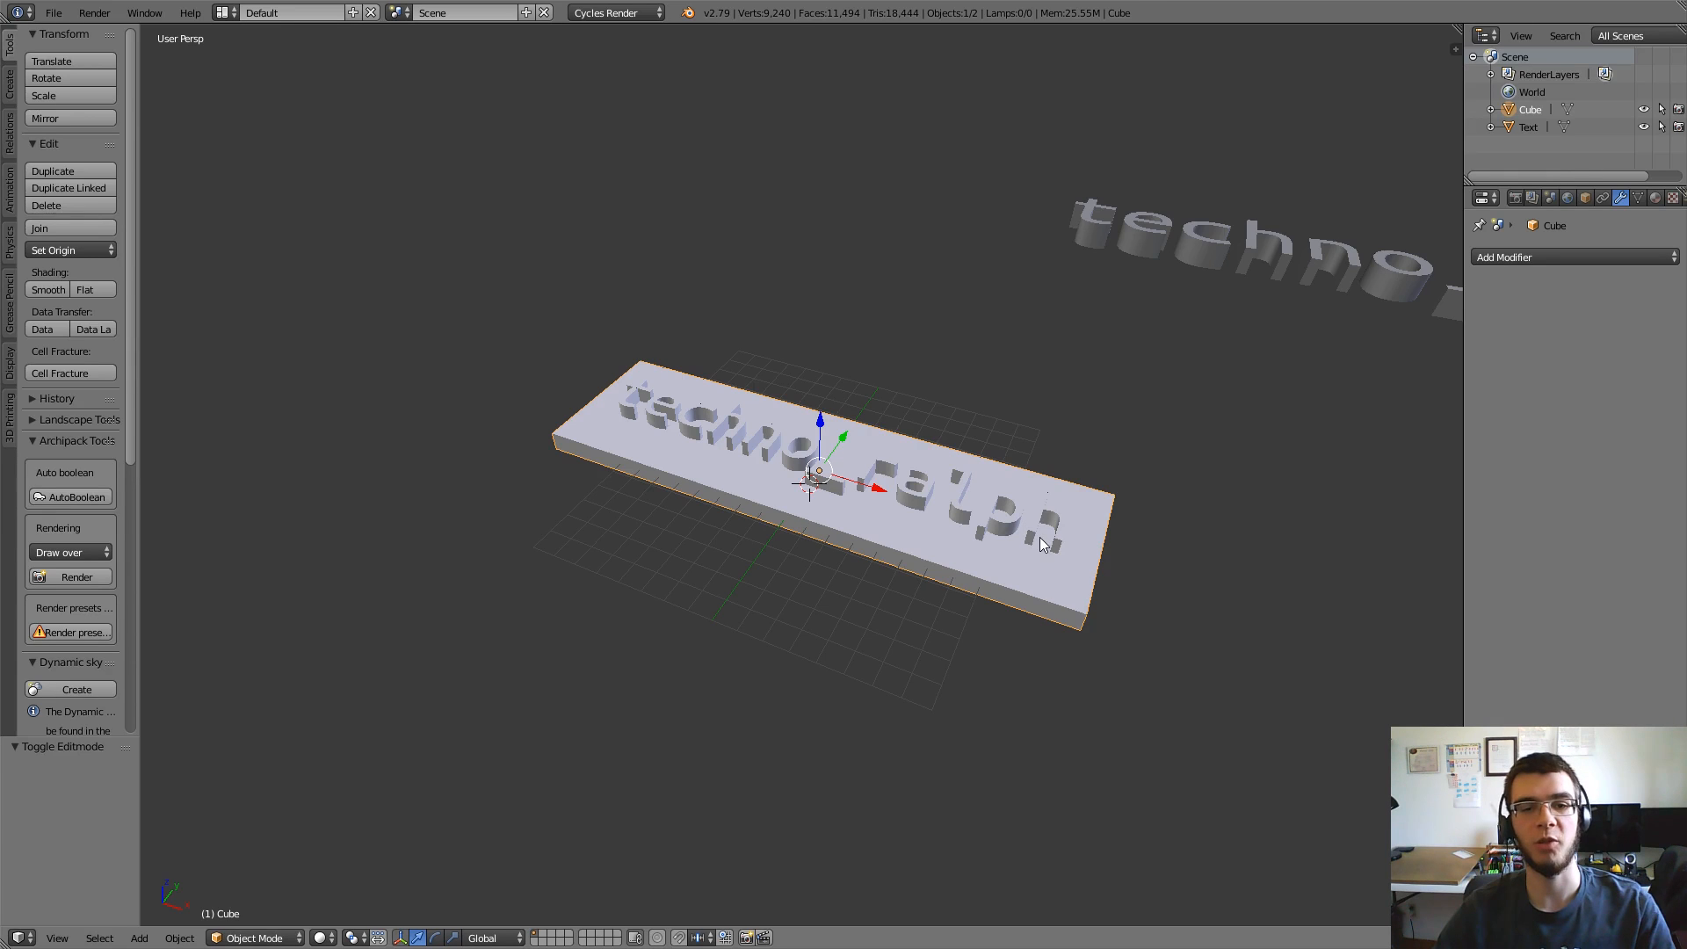
{"action": "key", "text": "Tab"}
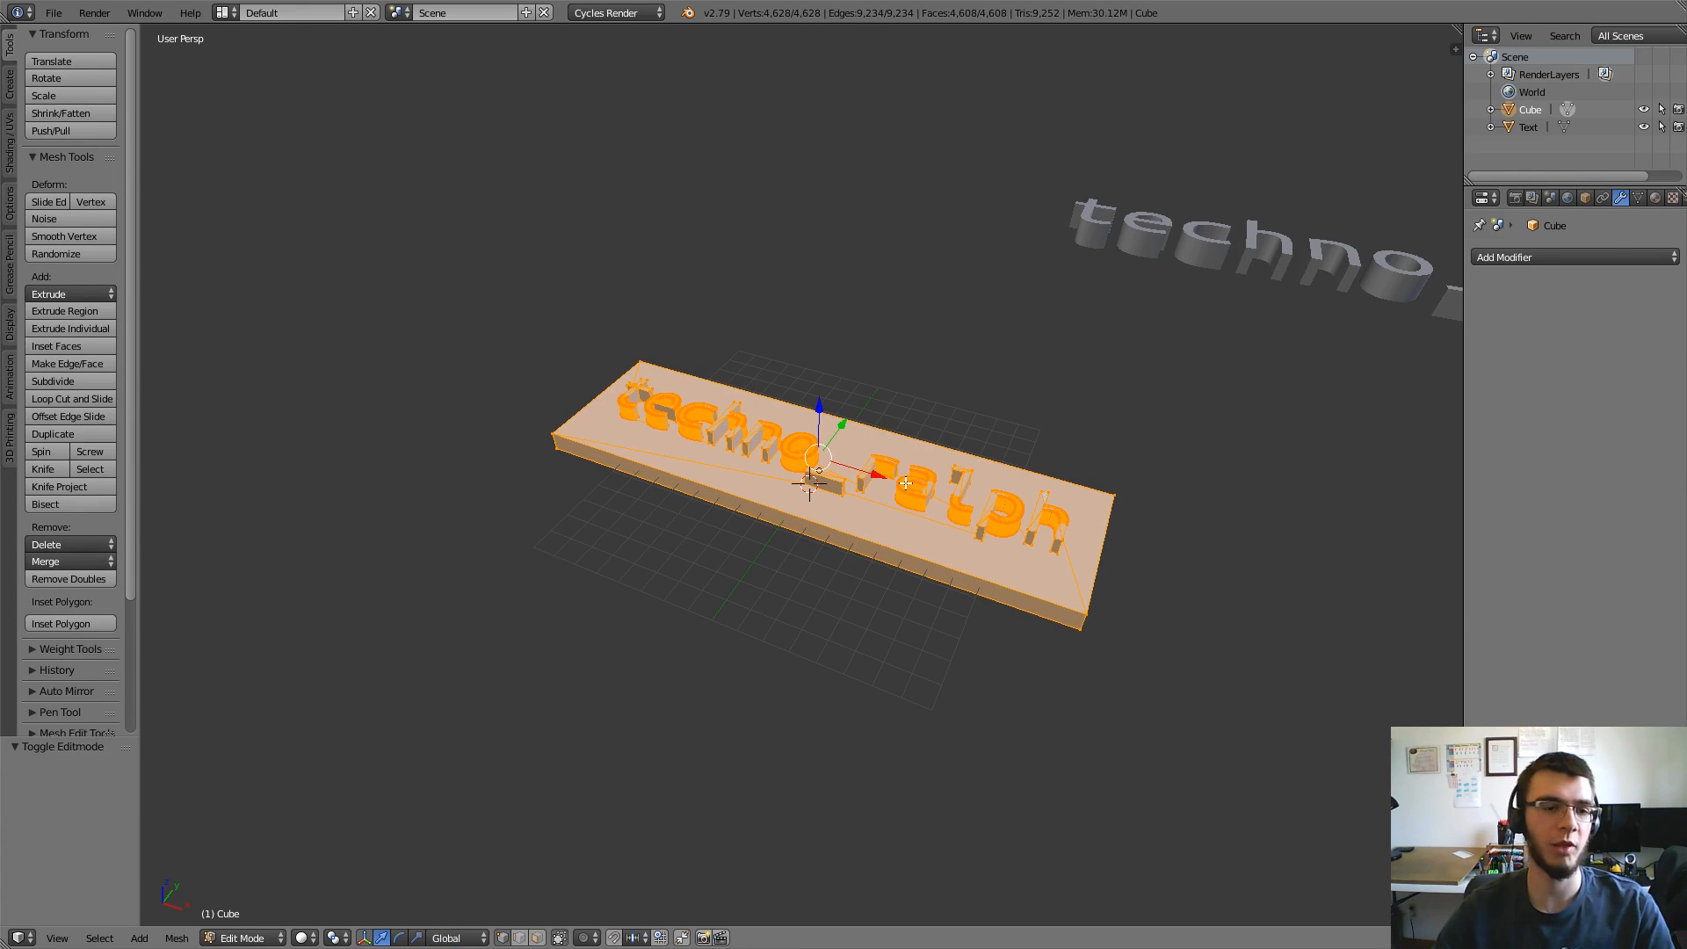
{"action": "left_click", "coordinate": [93, 581]}
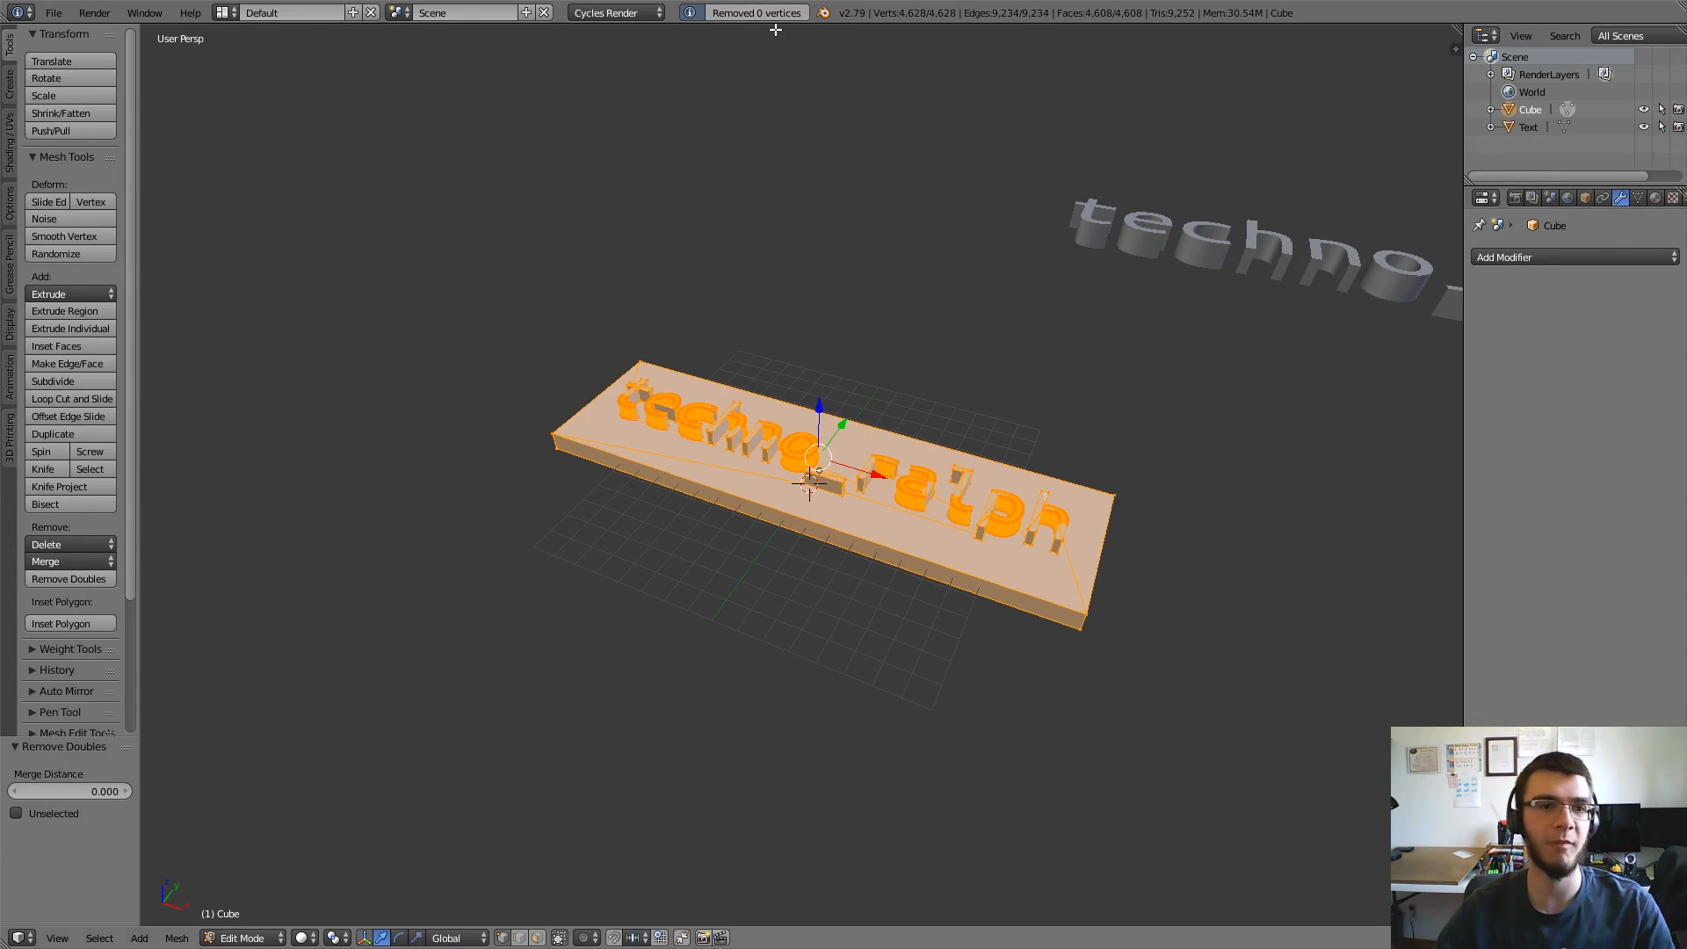
Step: Show the mesh in wireframe and check in the user preferences whether the 3D Print Toolbox add-on is enabled
{"action": "key", "text": "z"}
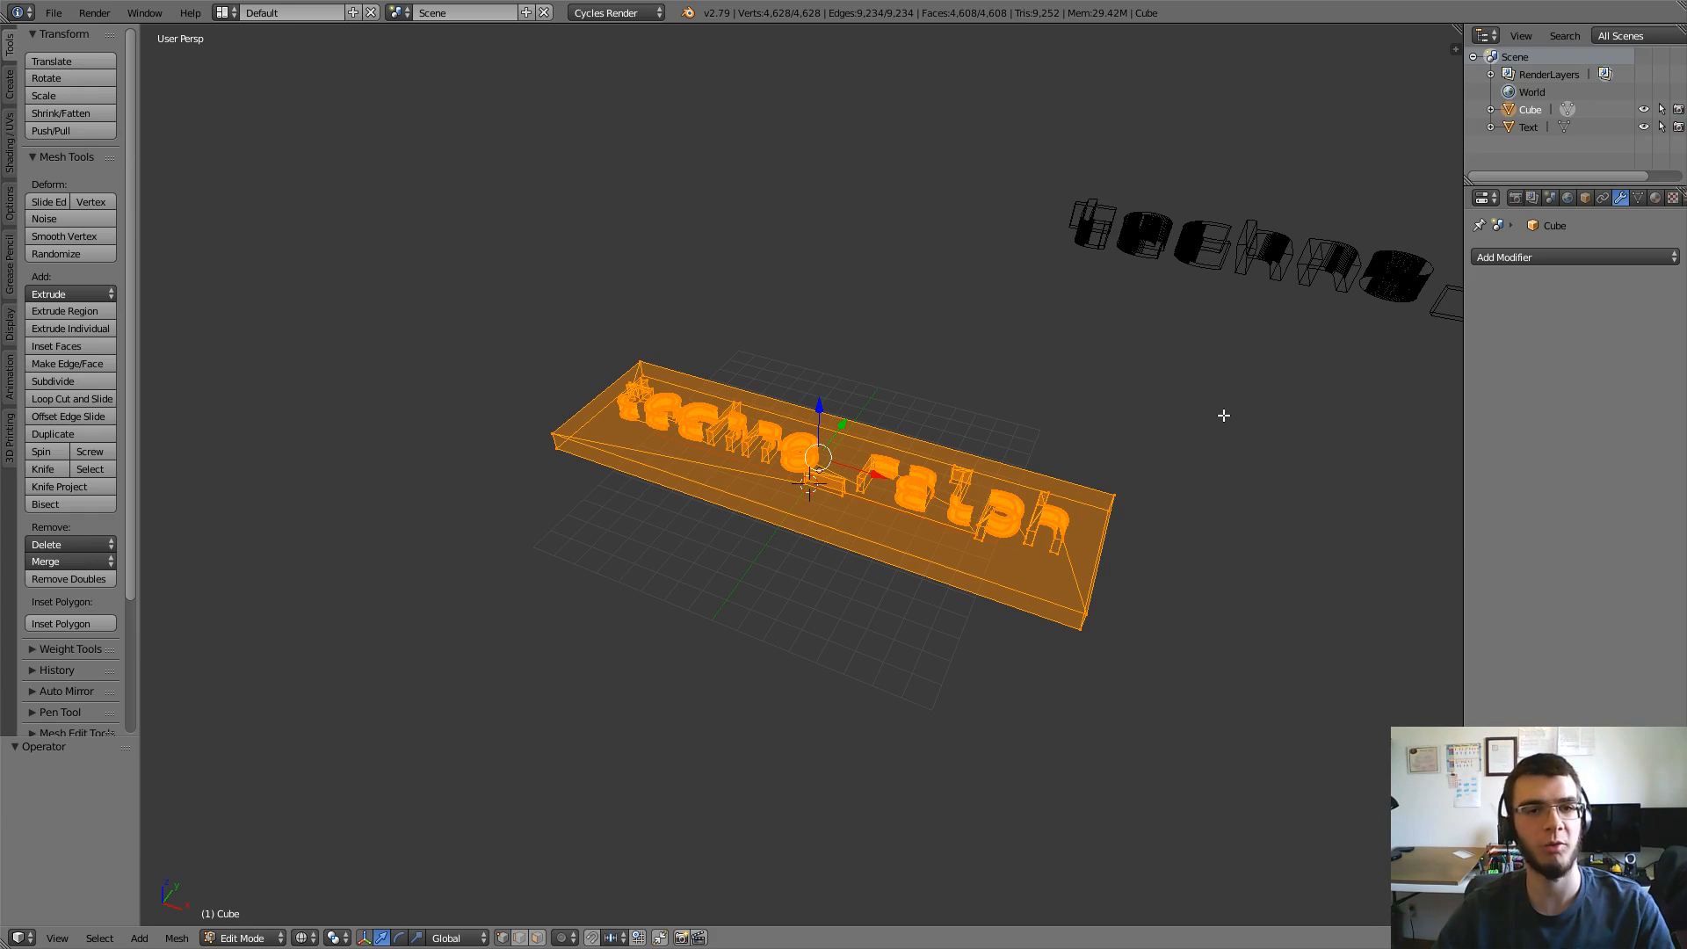
{"action": "left_click", "coordinate": [54, 14]}
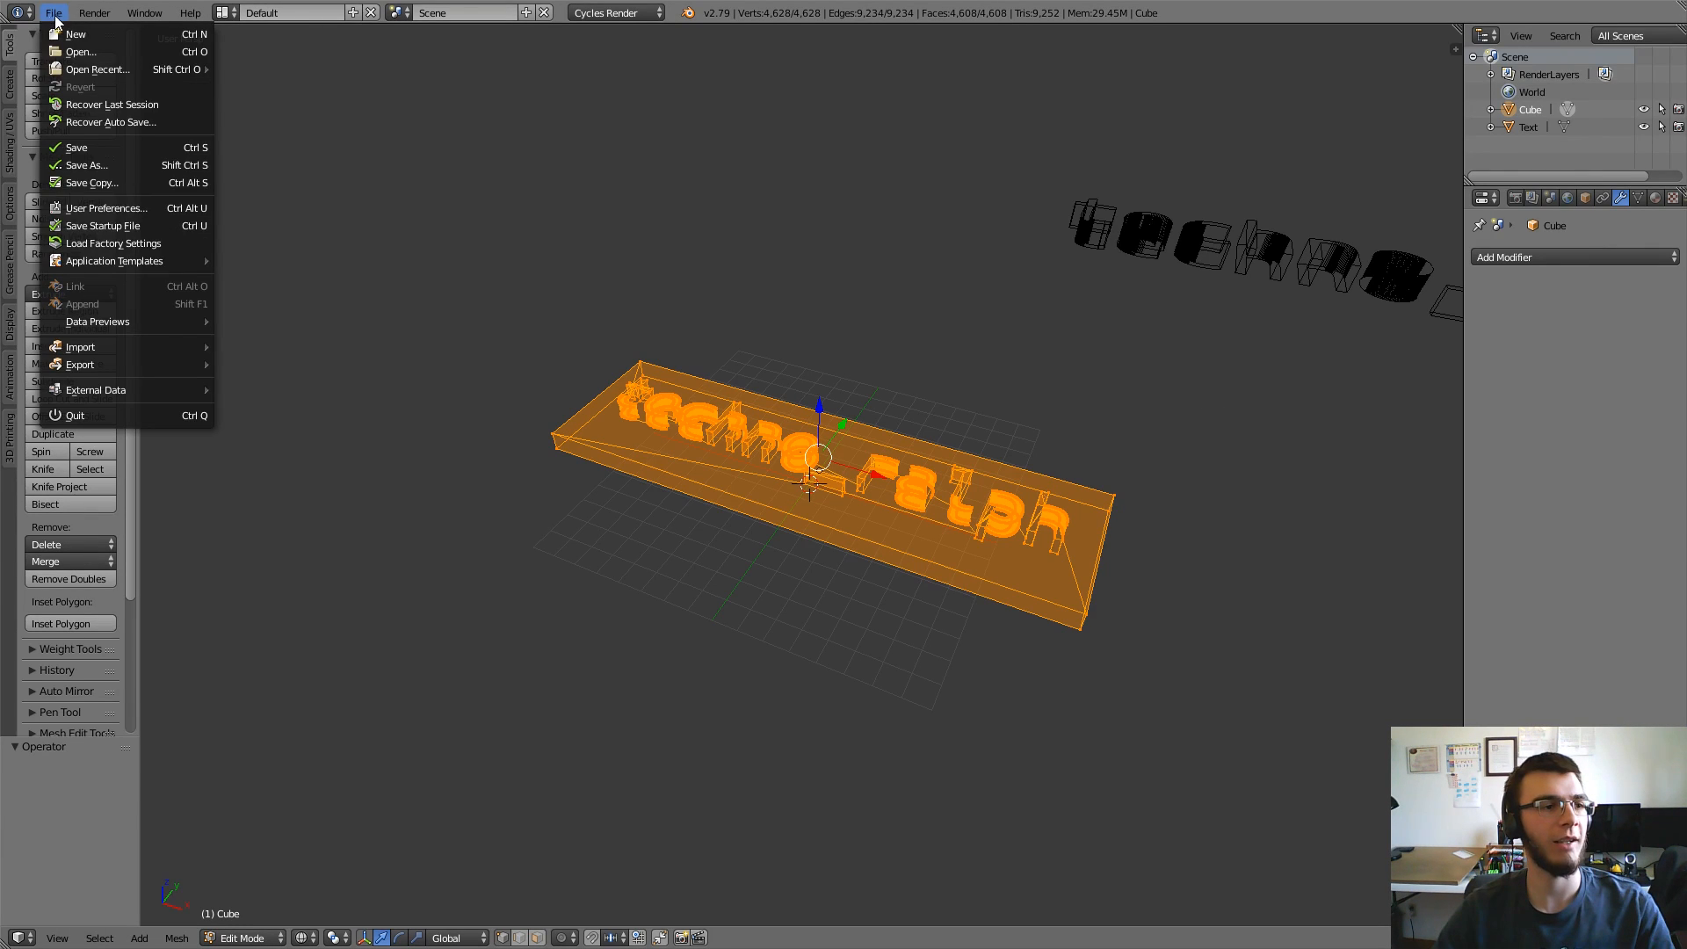
{"action": "left_click", "coordinate": [123, 208]}
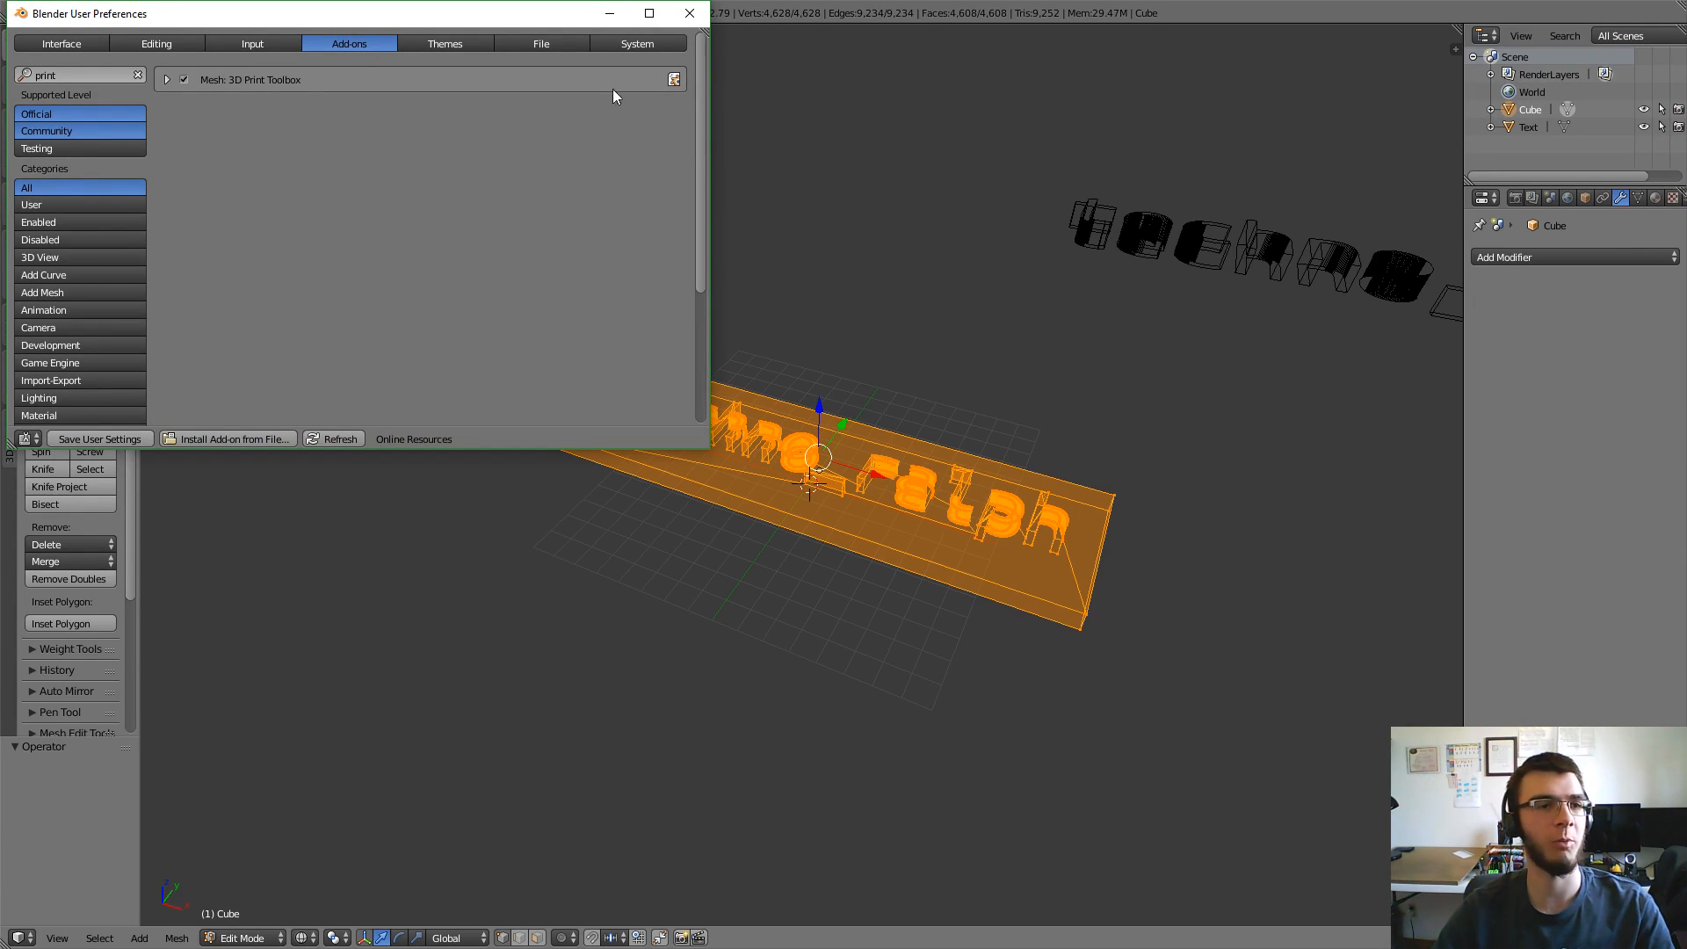
{"action": "left_click", "coordinate": [690, 13]}
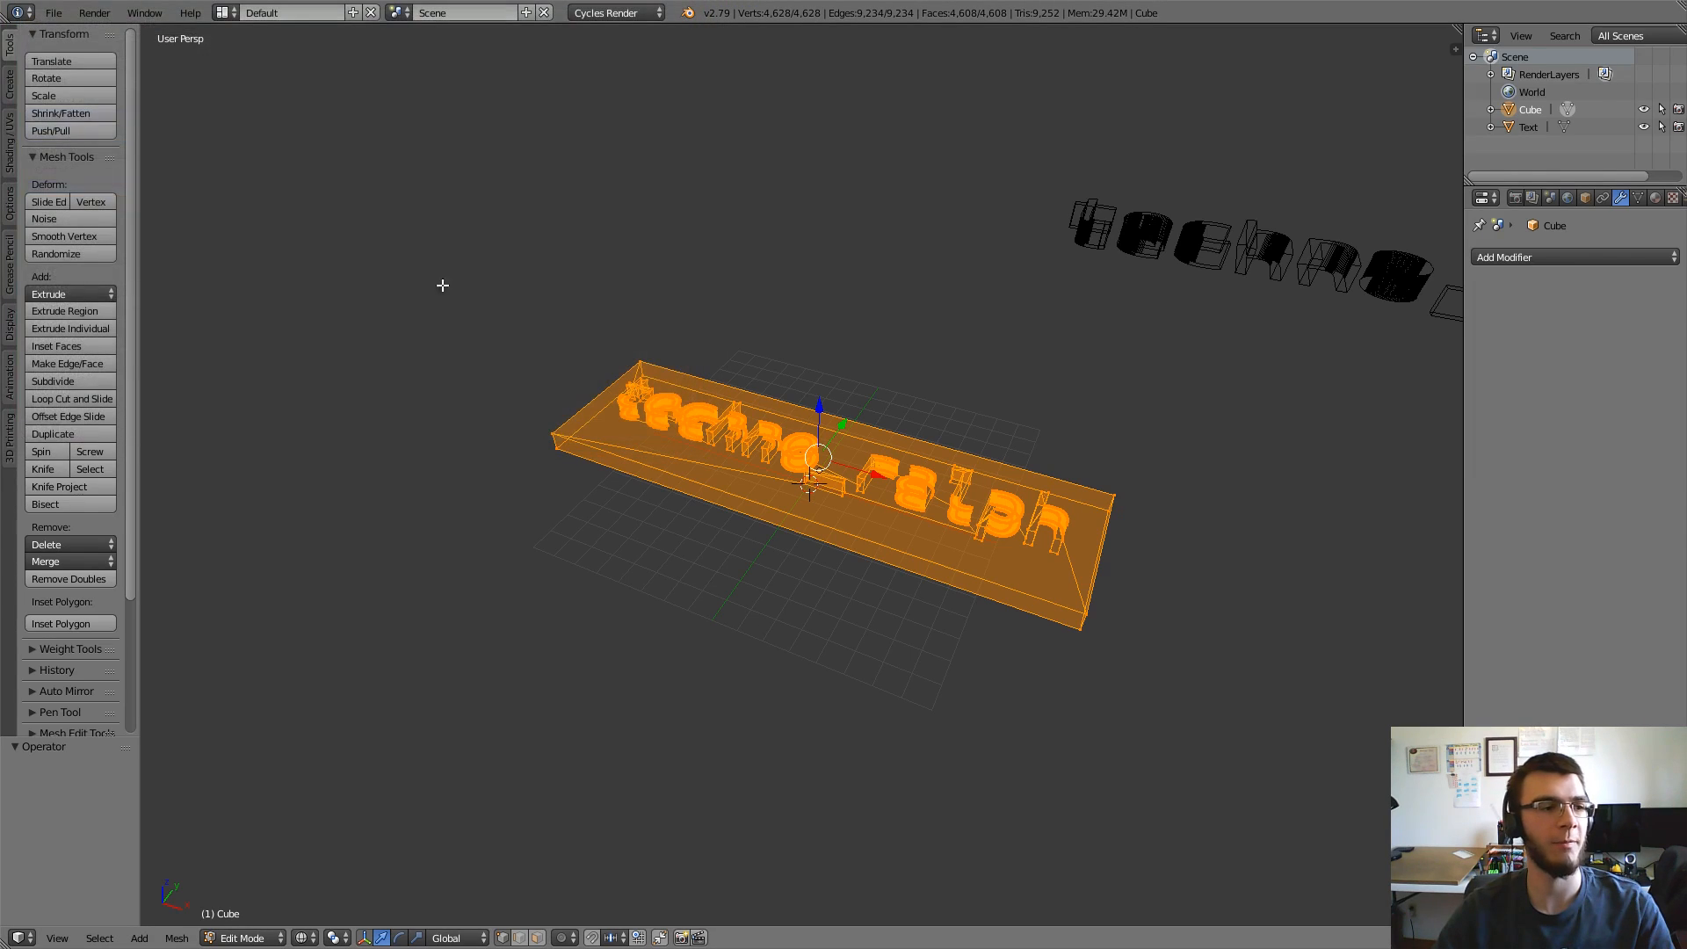
Step: Make the merged slab mesh manifold with the 3D Print Toolbox cleanup and return to Object Mode
{"action": "left_click", "coordinate": [9, 441]}
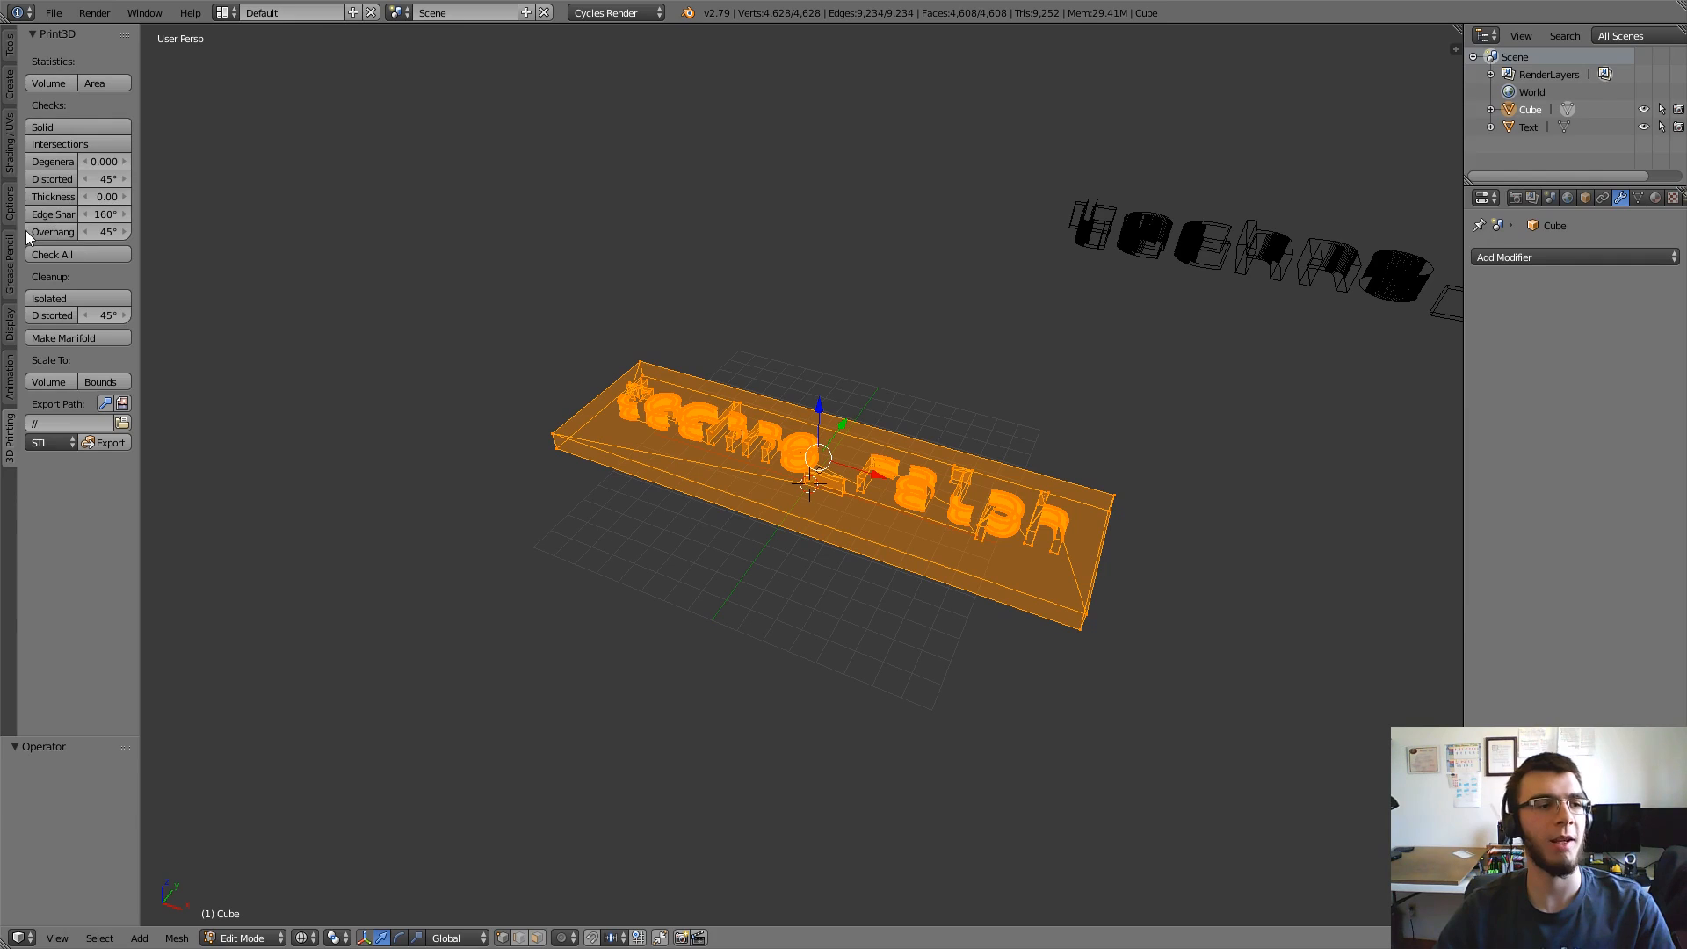
{"action": "left_click", "coordinate": [67, 339]}
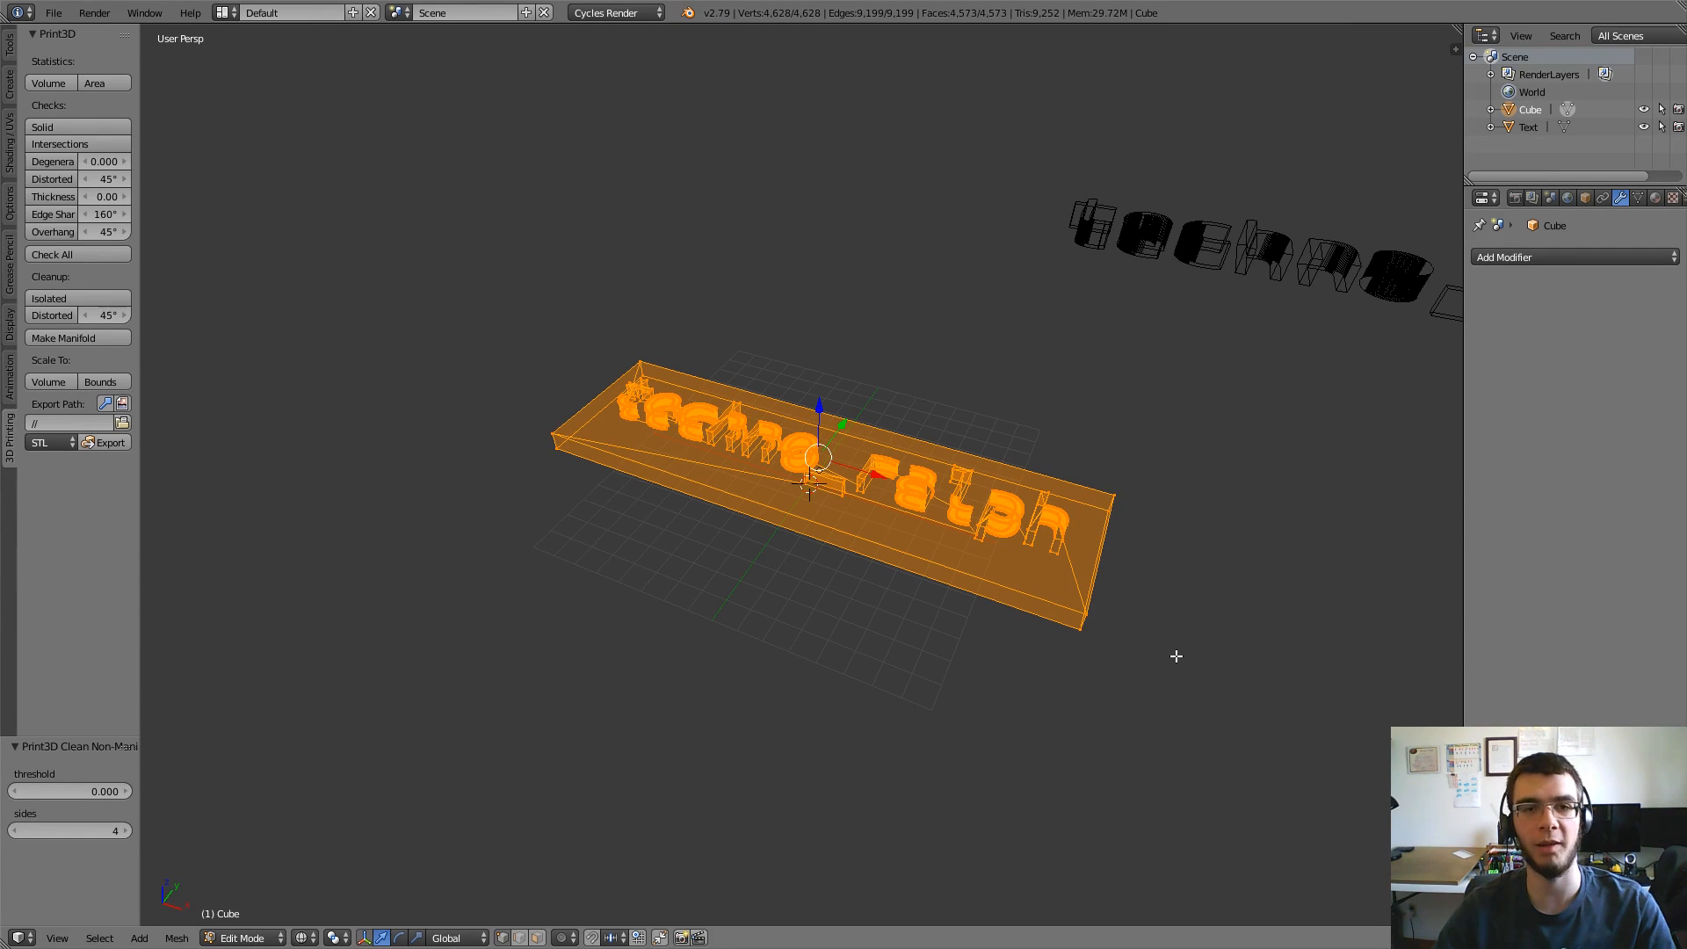
{"action": "key", "text": "Tab"}
{"action": "key", "text": "Tab"}
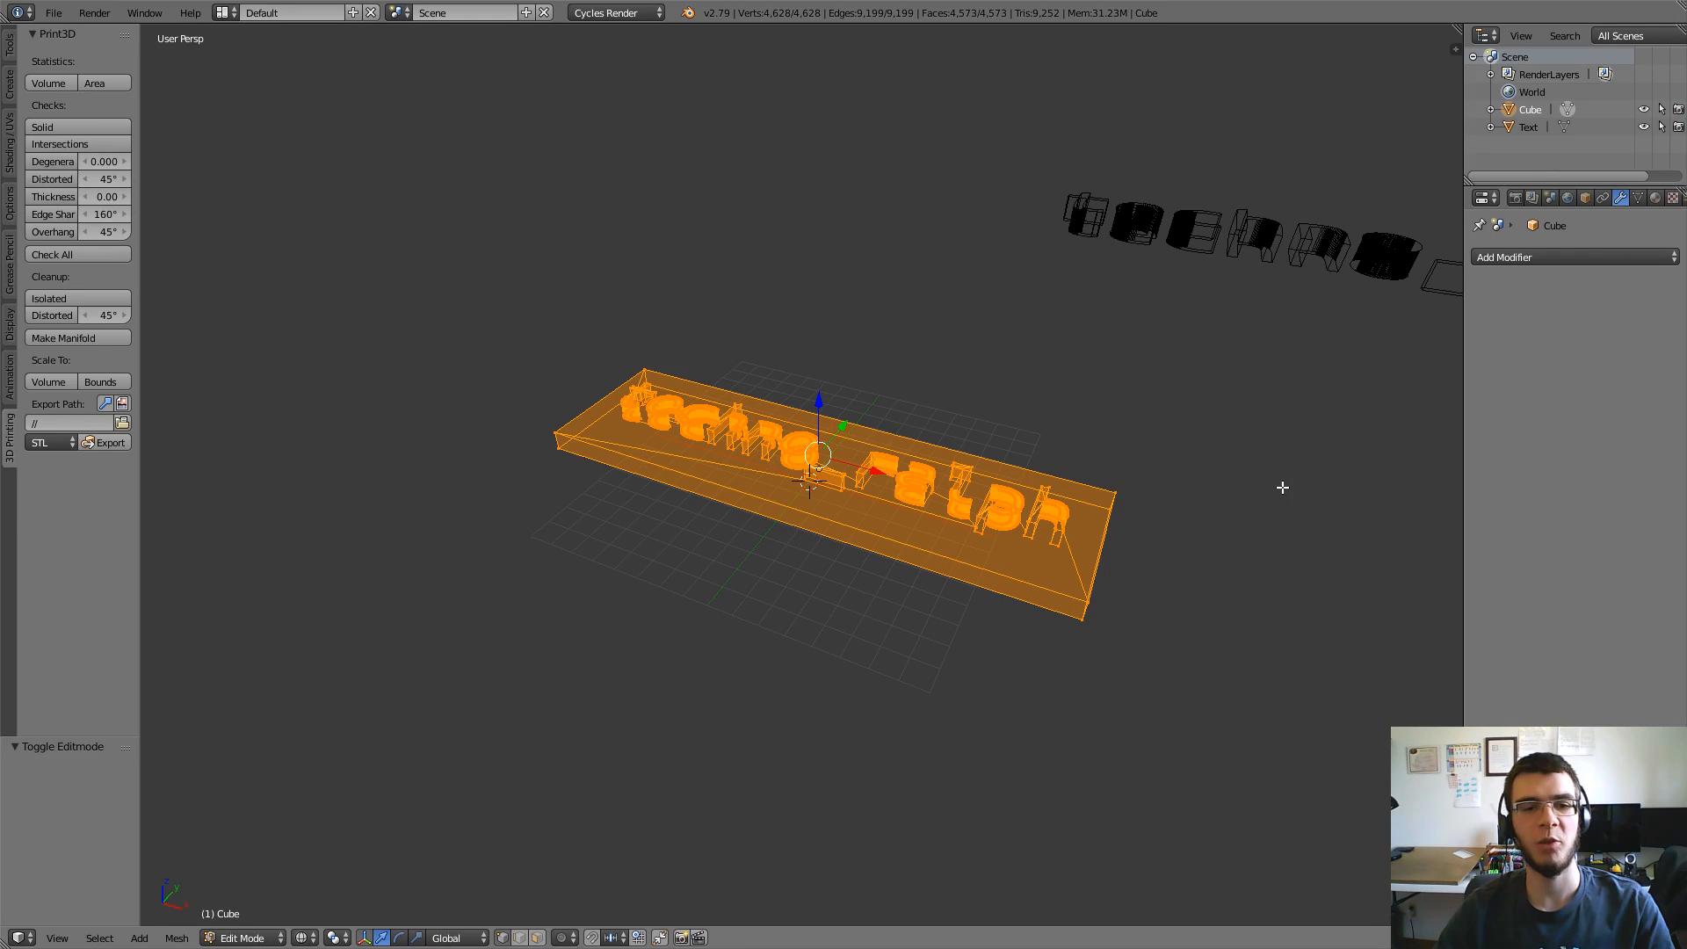
{"action": "key", "text": "Tab"}
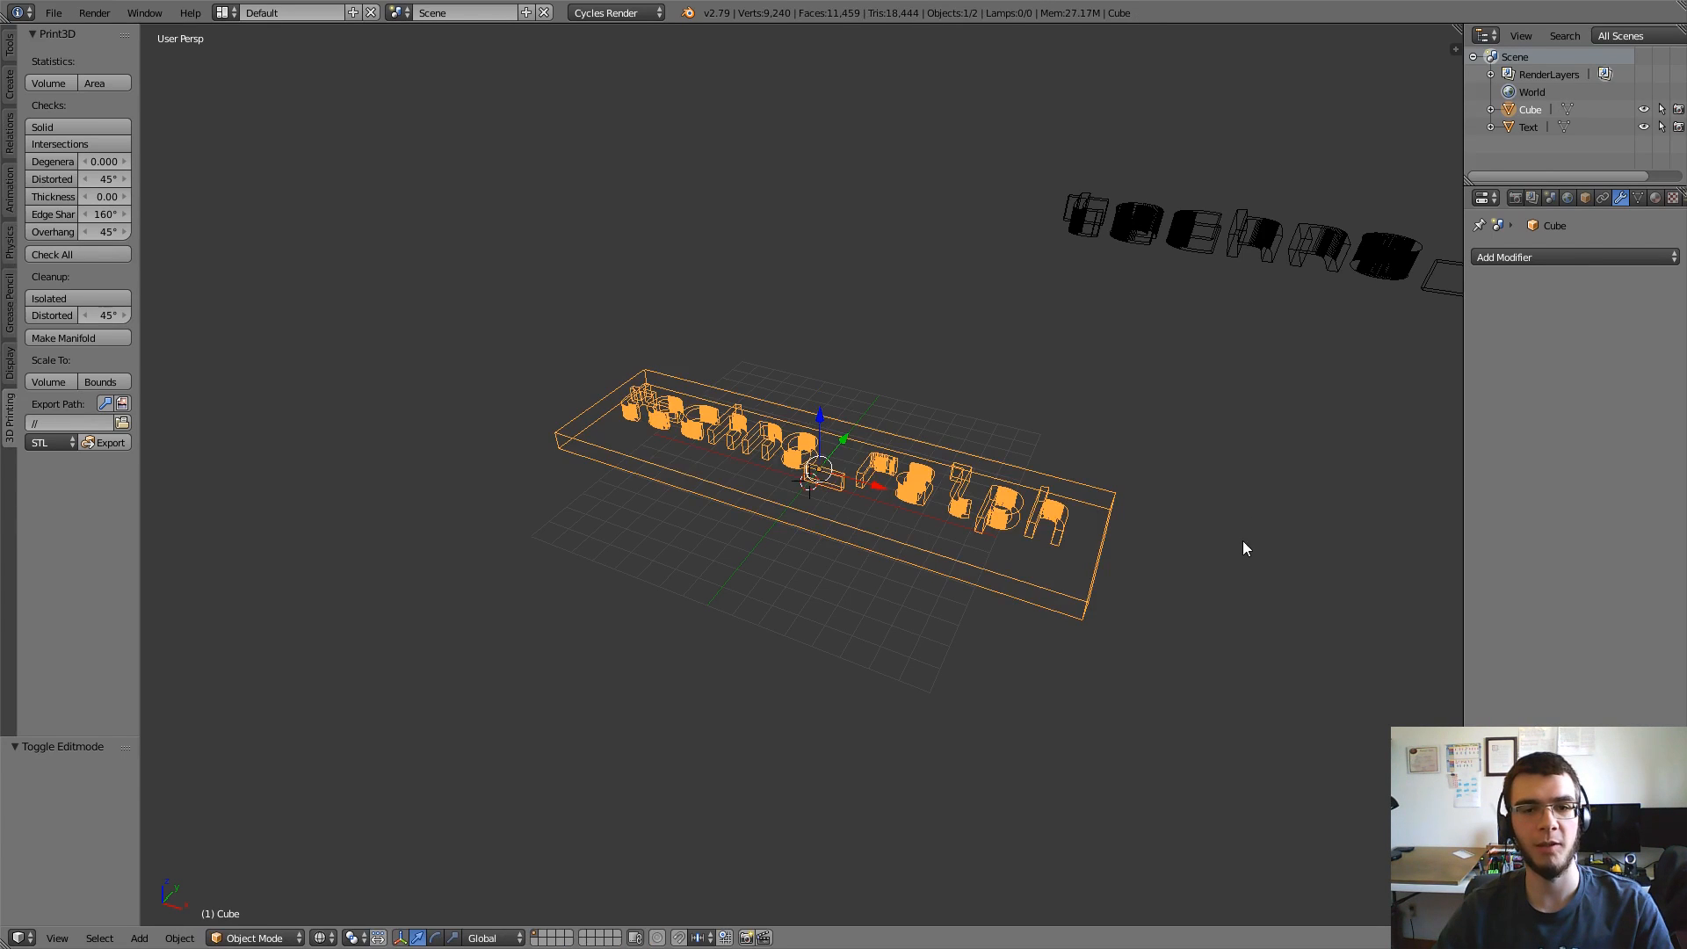
Step: Delete the separate original text mesh, and show the selected merged slab in solid shading
{"action": "right_click", "coordinate": [1300, 252]}
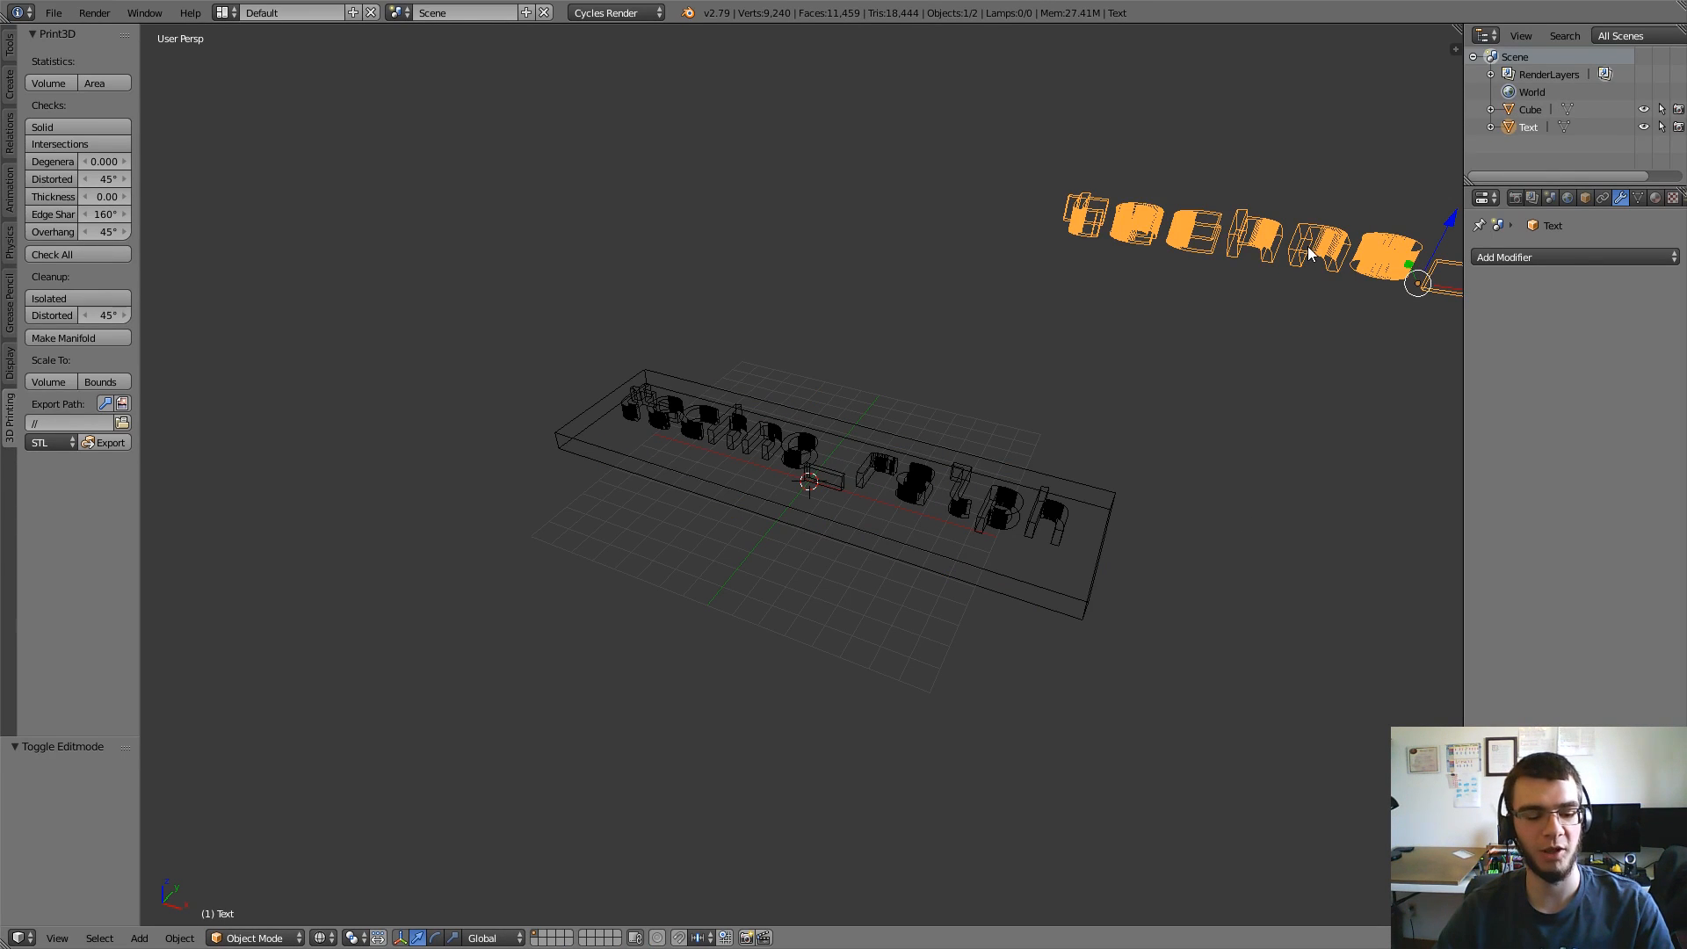
{"action": "key", "text": "x"}
{"action": "left_click", "coordinate": [1289, 415]}
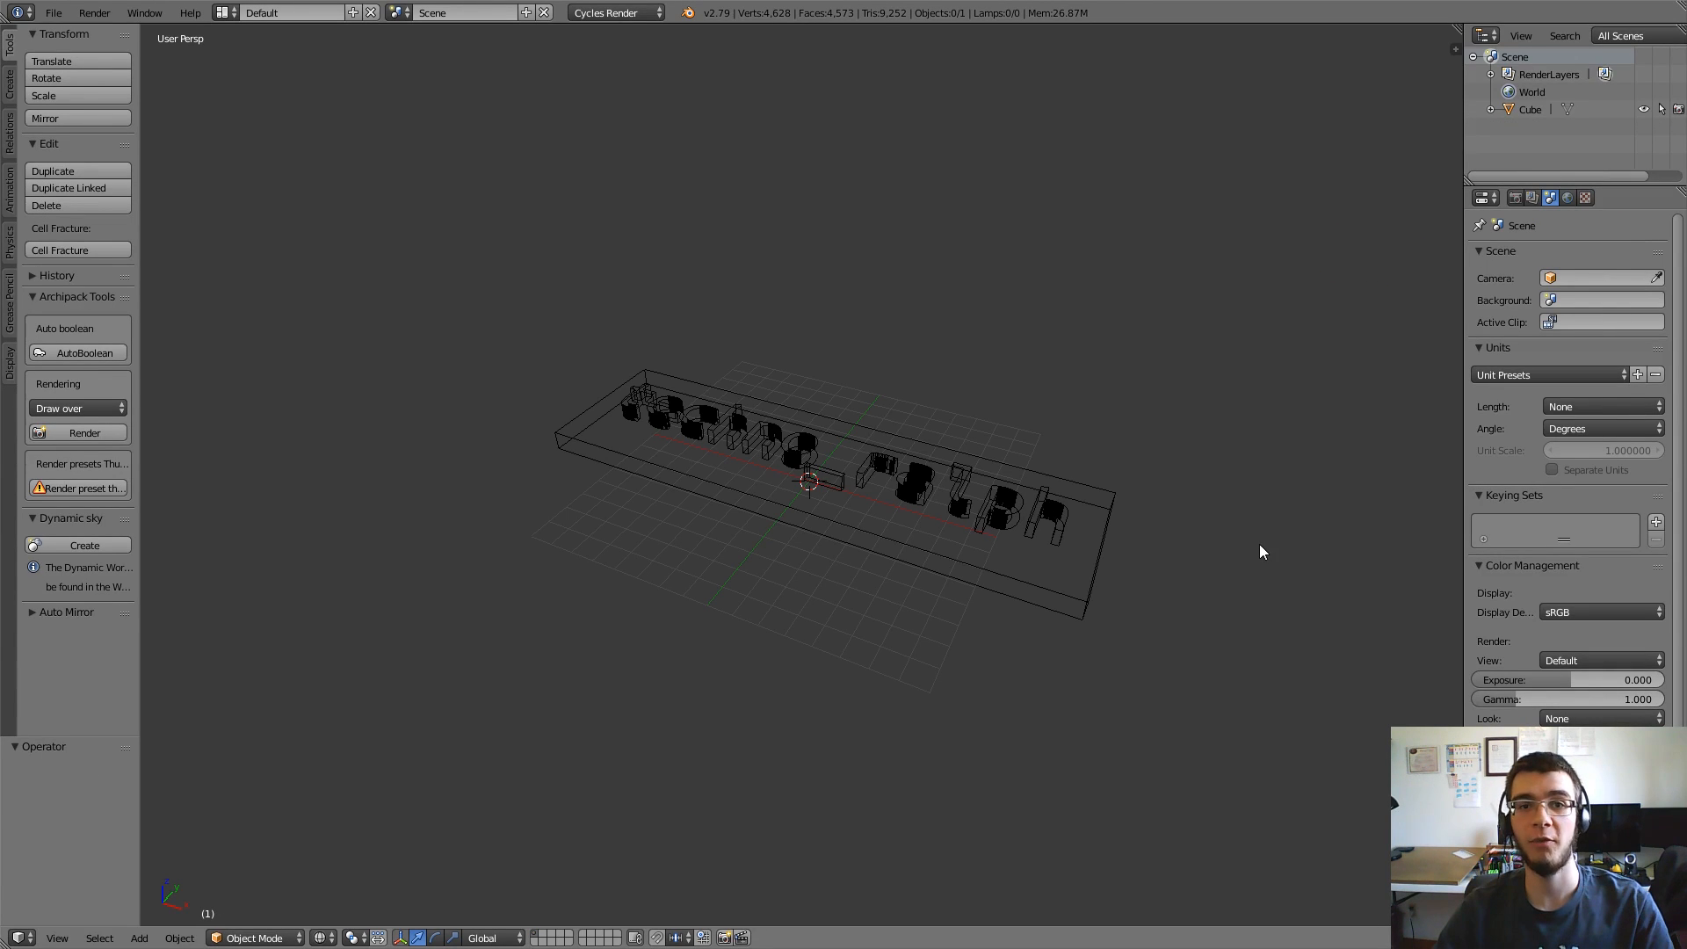
{"action": "right_click", "coordinate": [1116, 552]}
{"action": "key", "text": "z"}
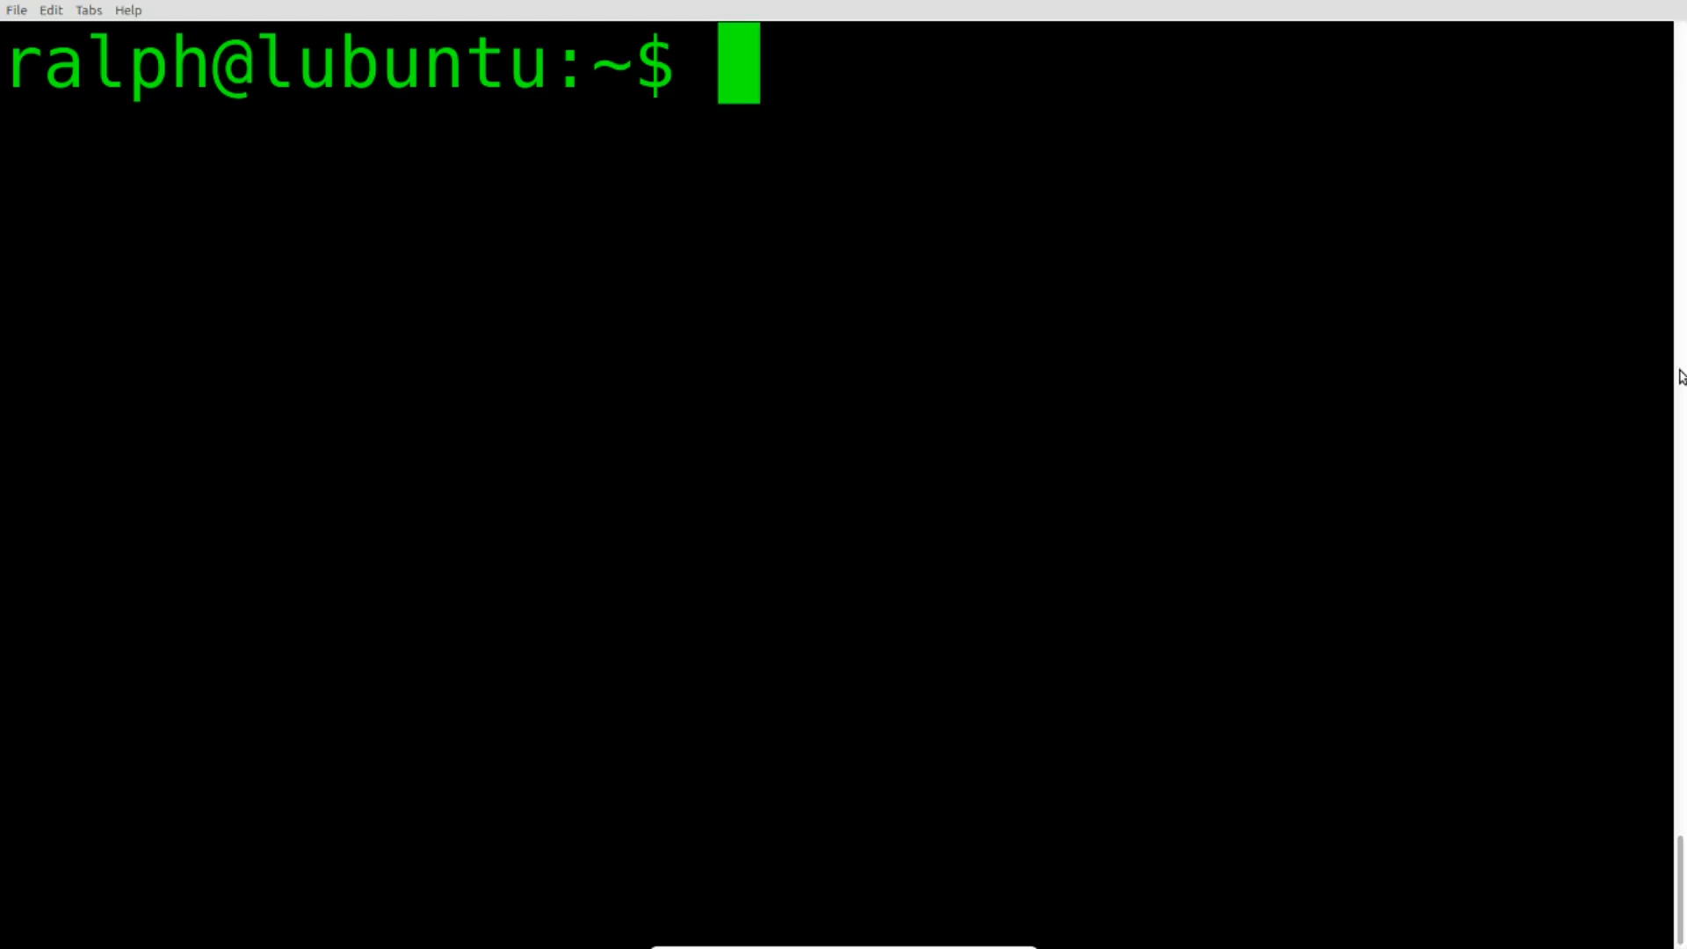
Step: Switch to the terminal and enter "activer_techno_ralp" at the prompt
{"action": "type", "text": "activer"}
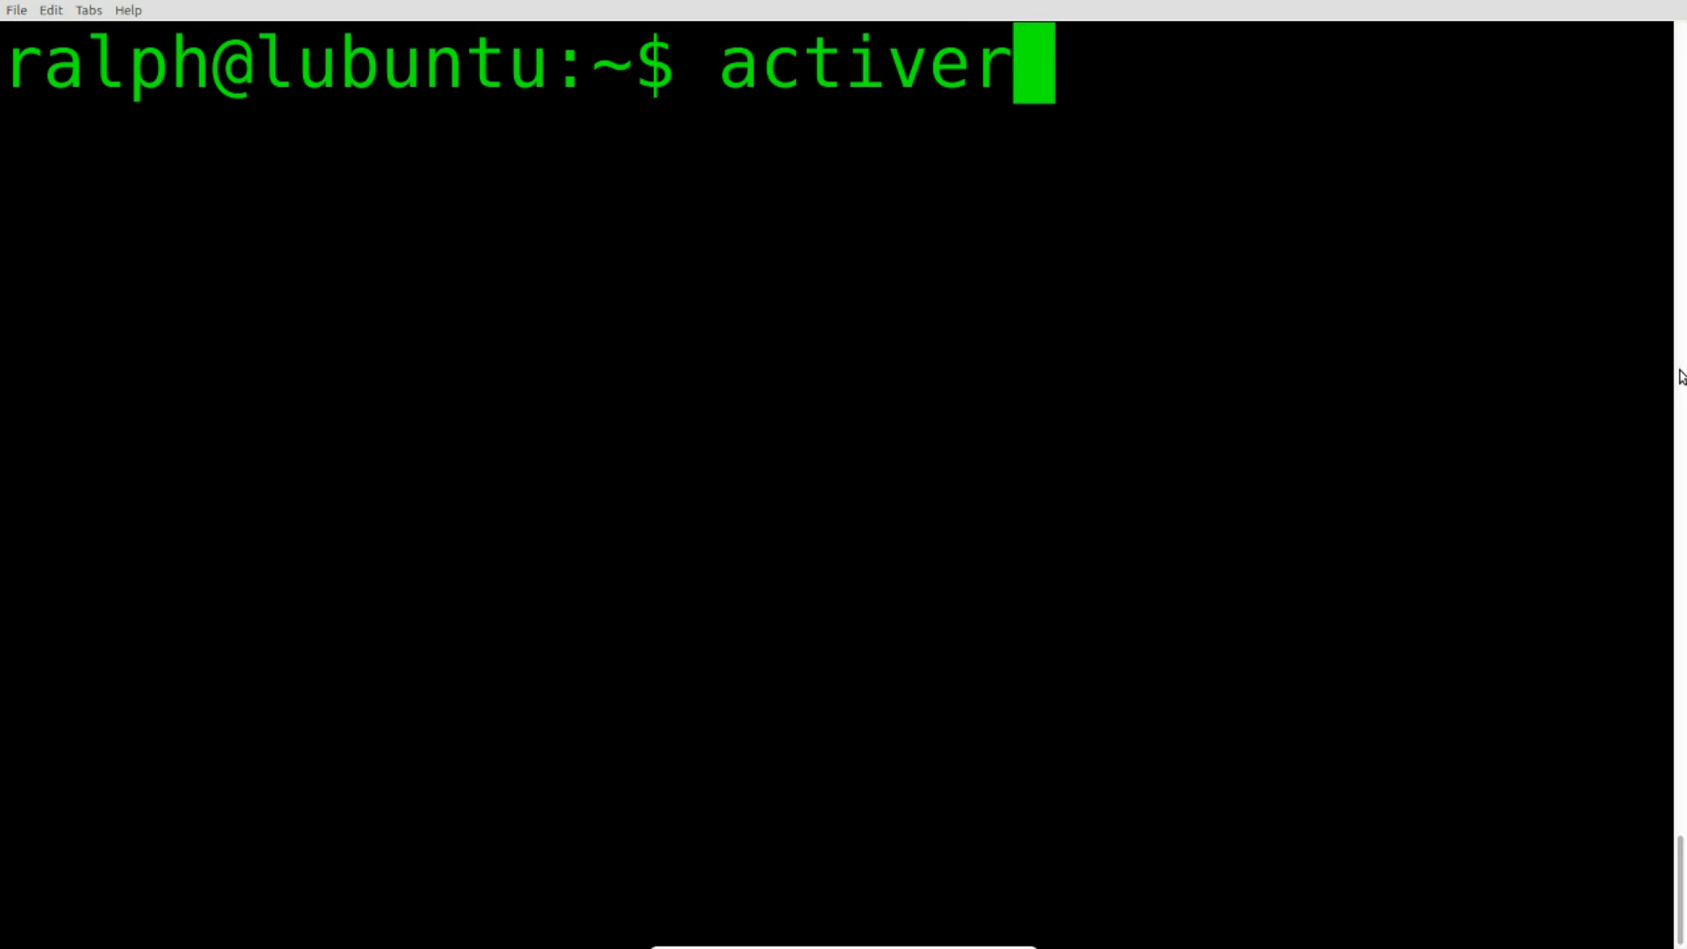
{"action": "type", "text": "_techno_ralp"}
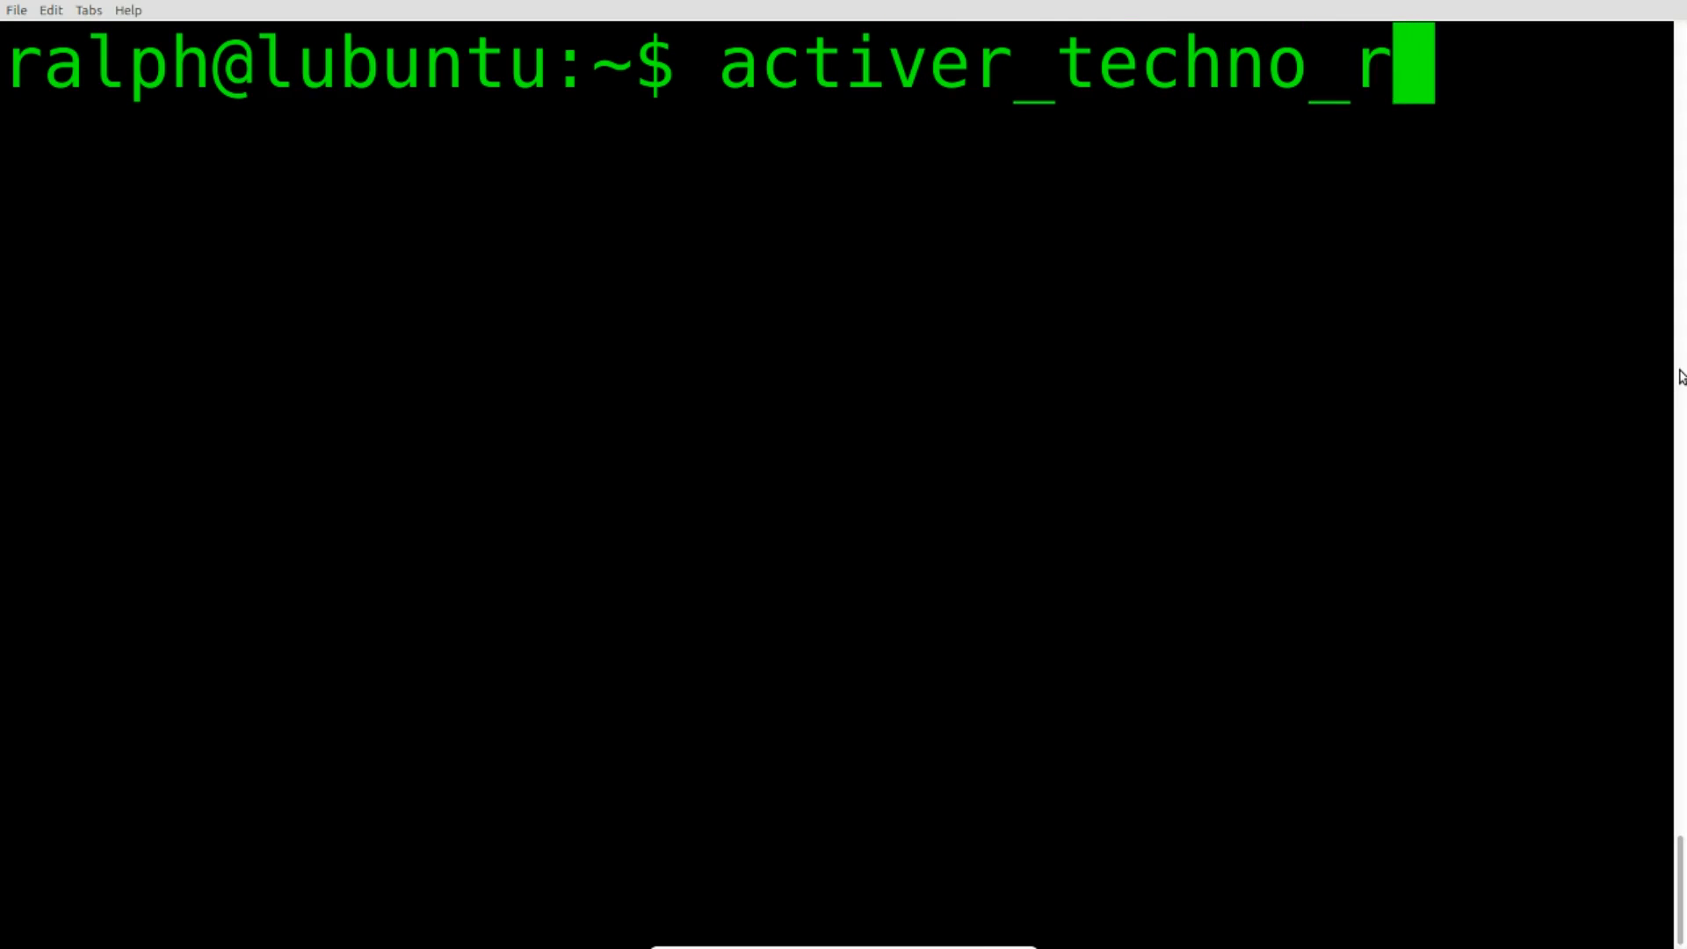